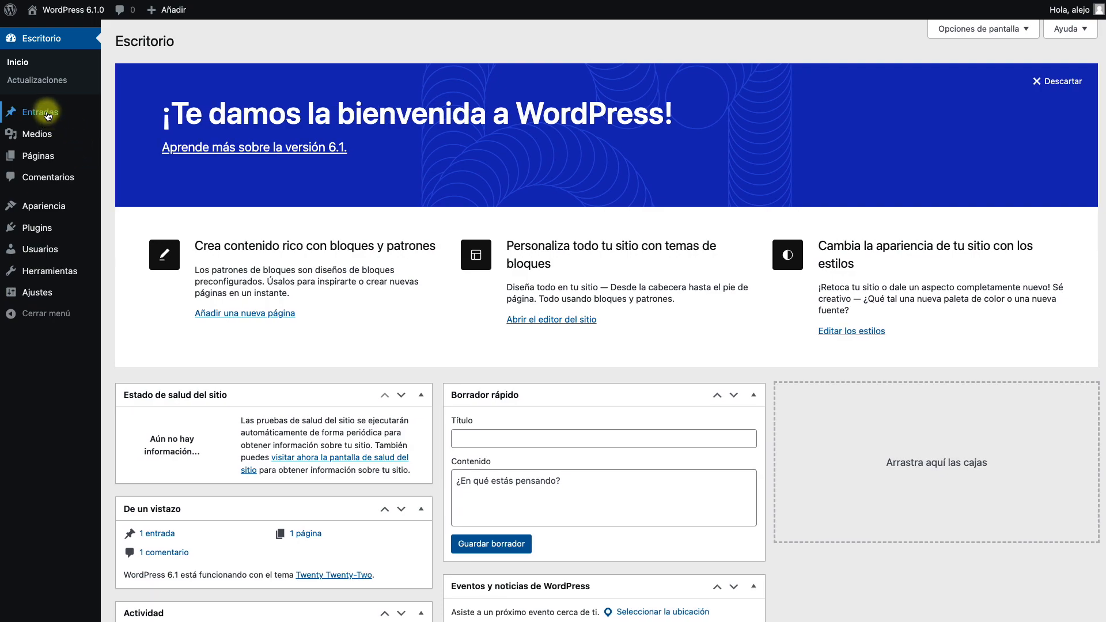
Create a new post titled "Título de la entrada" and insert the family photo below it, captioned "Este es un bloque de imagen"
{"action": "mouse_move", "coordinate": [40, 112]}
{"action": "left_click", "coordinate": [125, 132]}
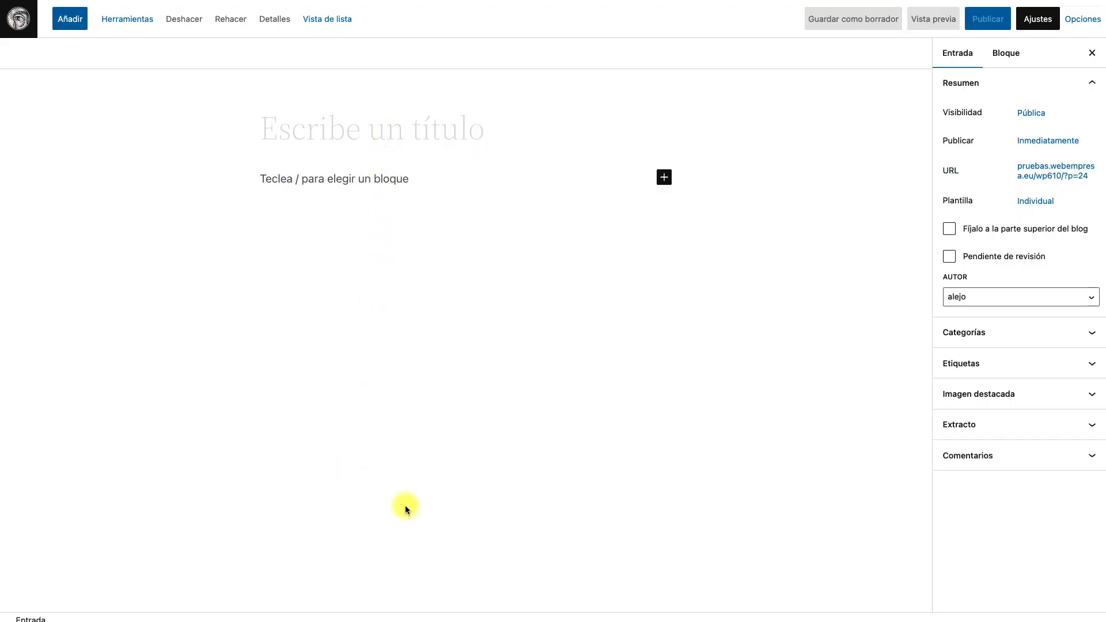
{"action": "left_click", "coordinate": [339, 132]}
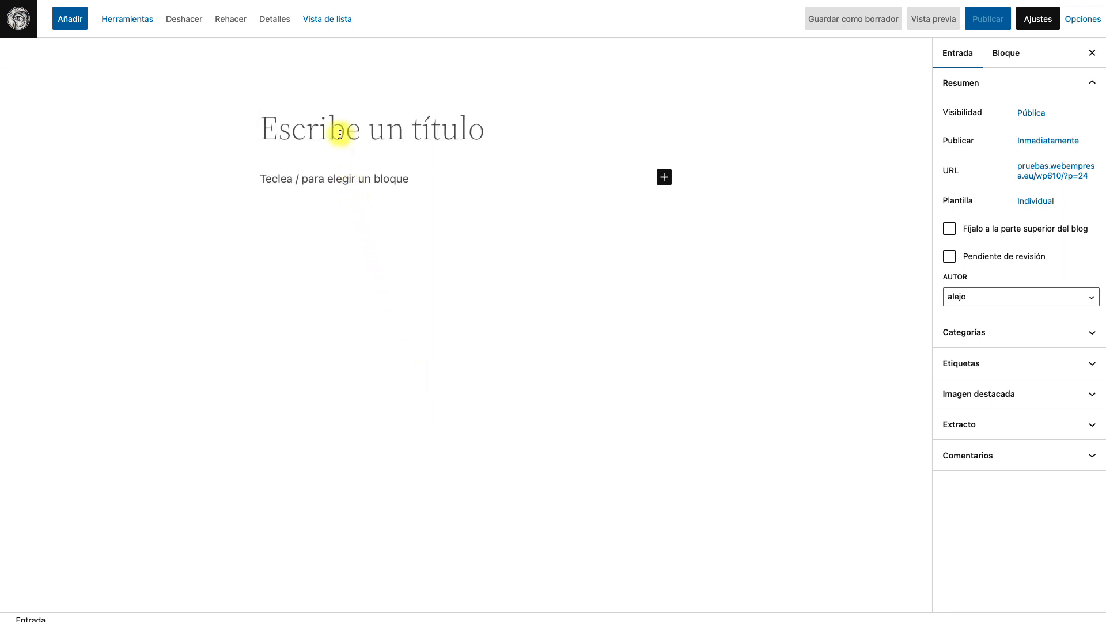
{"action": "type", "text": "Título de la entrada"}
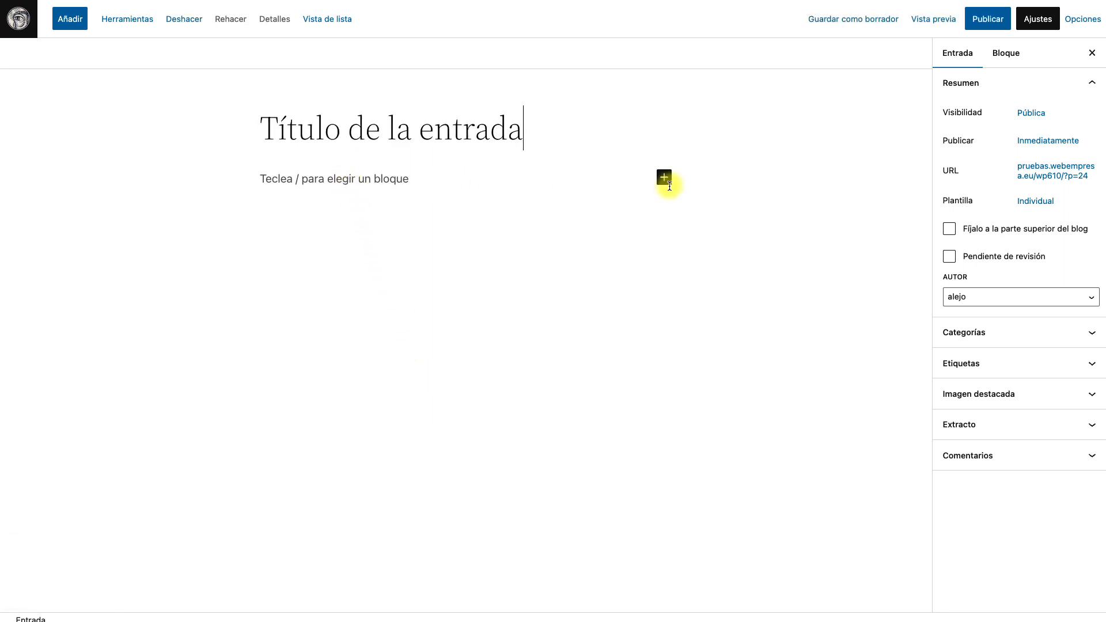
{"action": "left_click", "coordinate": [665, 179]}
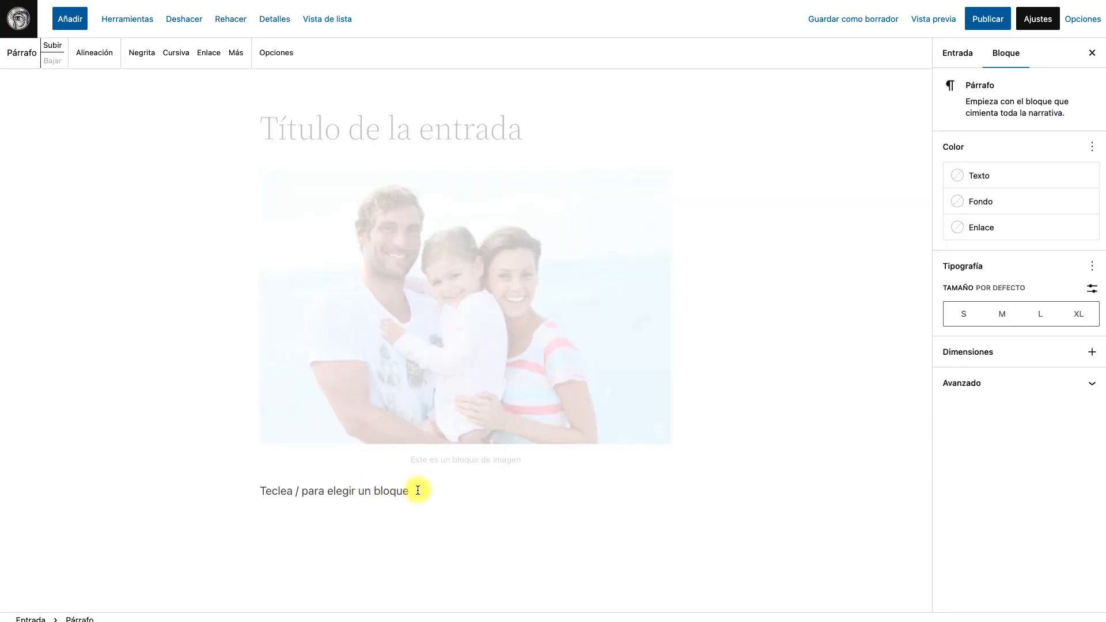
Add the heading "H2 - Introducción" below the family photo, with Lorem ipsum paragraphs beneath it
{"action": "left_click", "coordinate": [696, 457]}
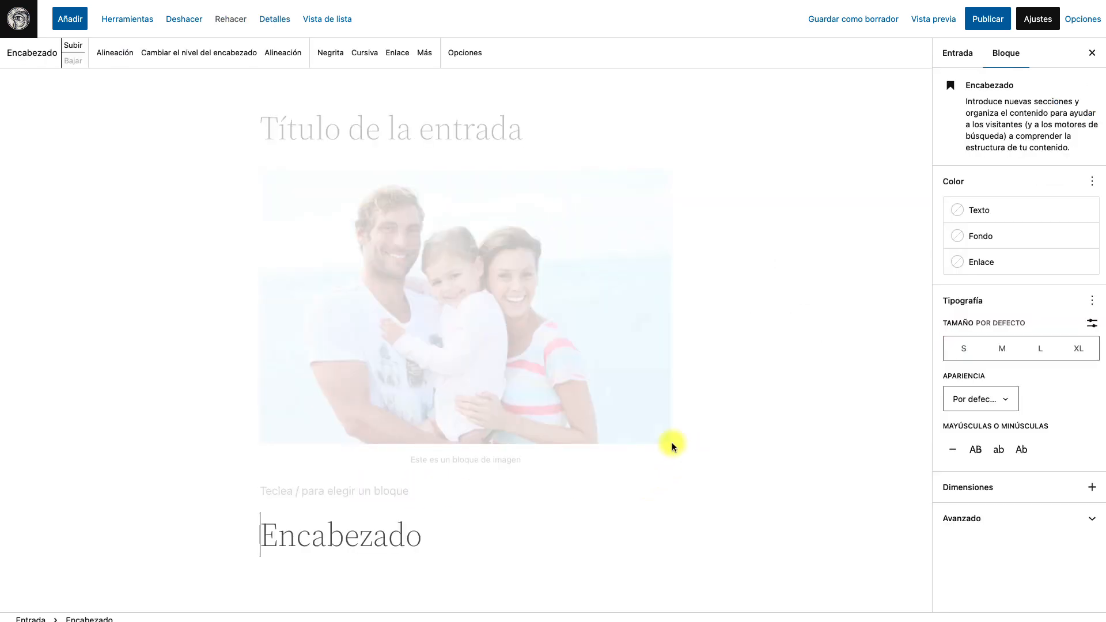
{"action": "type", "text": "H2 "}
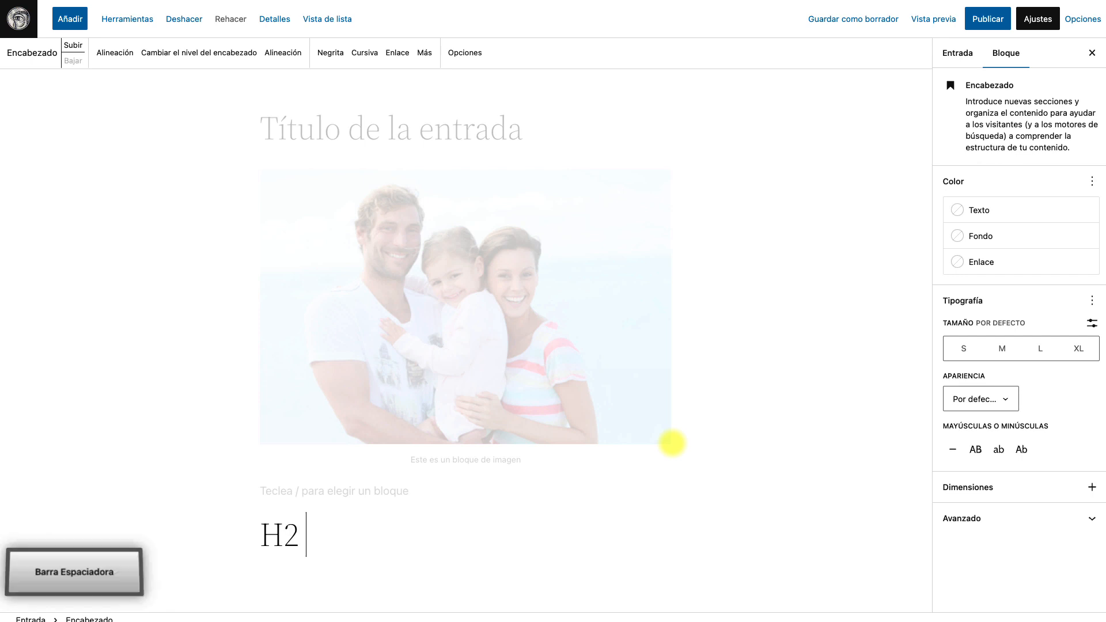
{"action": "type", "text": "- "}
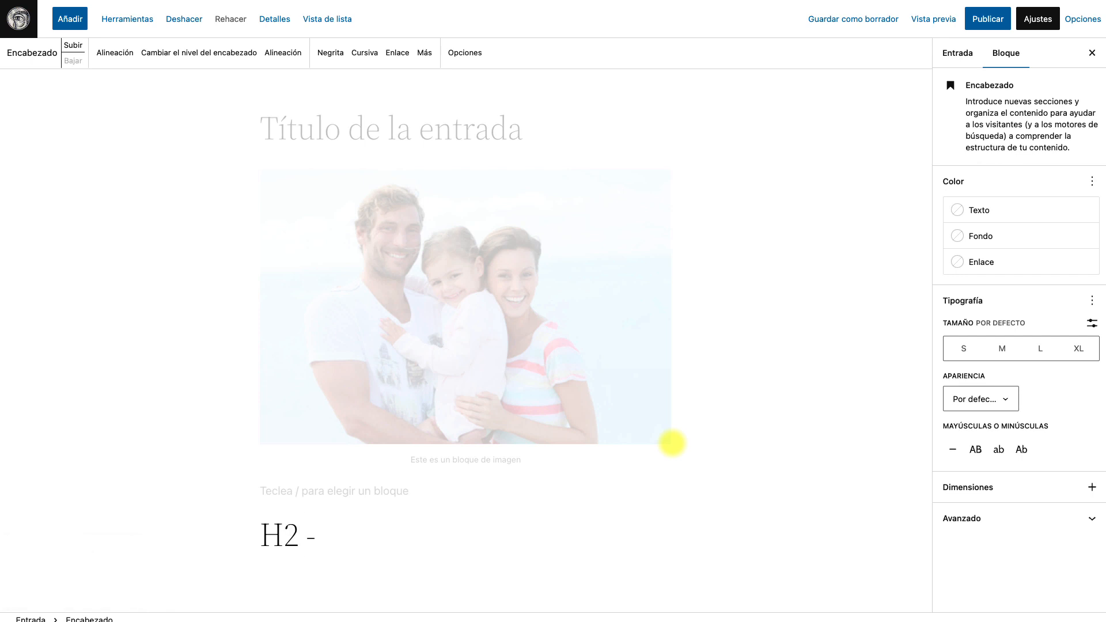
{"action": "type", "text": "Intro"}
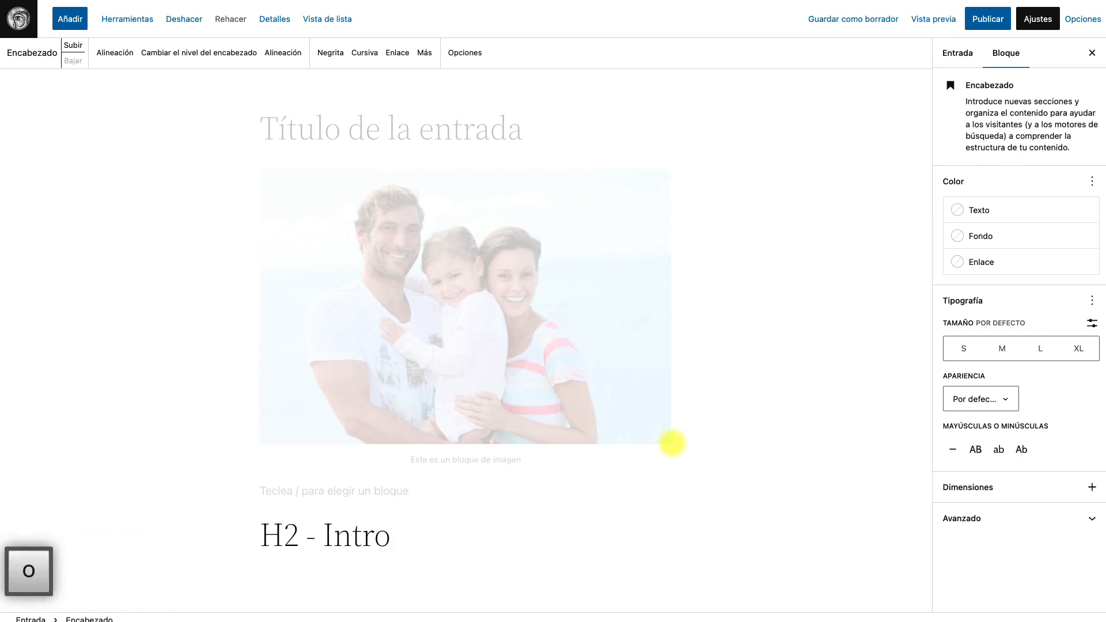
{"action": "type", "text": "ducción"}
{"action": "left_click", "coordinate": [664, 544]}
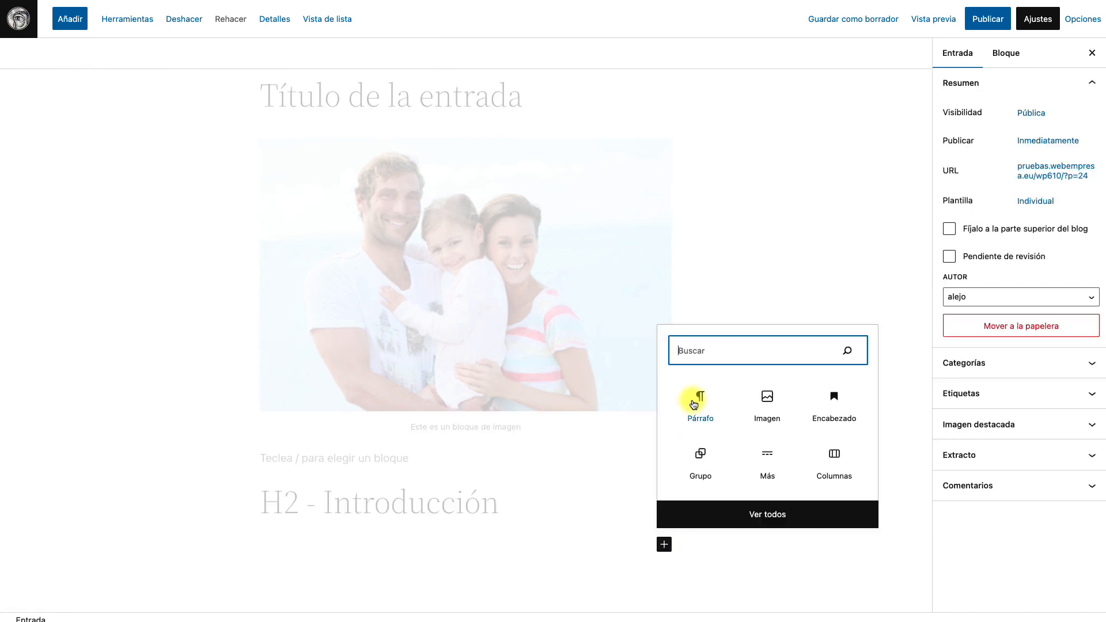
{"action": "left_click", "coordinate": [694, 403]}
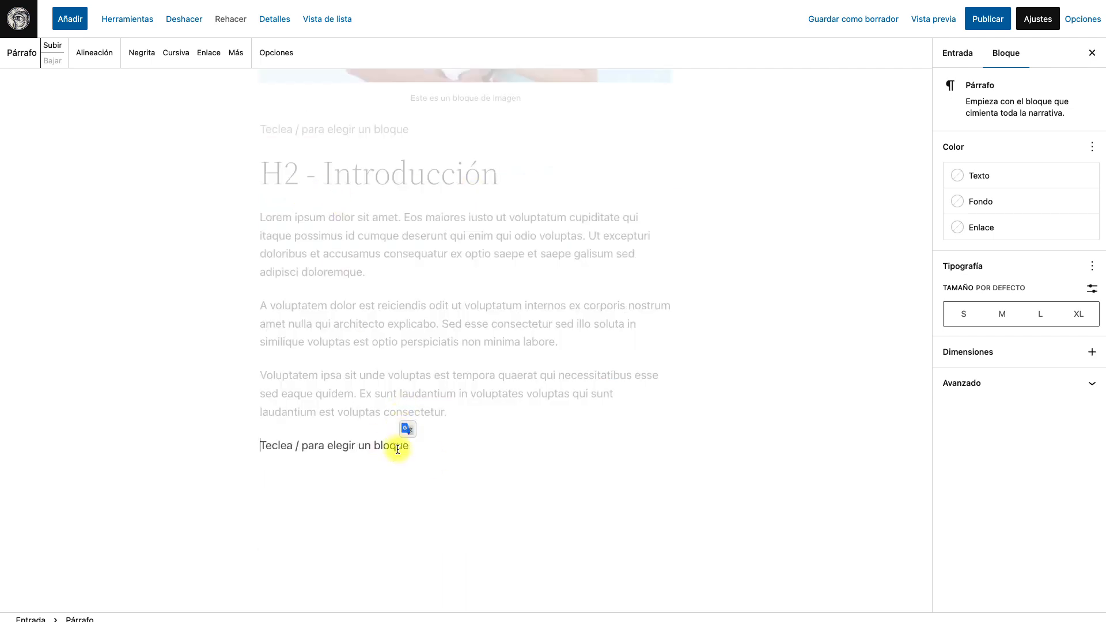
Add the heading "H2 - Segundo encabezado de la publicación" with two Lorem ipsum paragraphs under it
{"action": "type", "text": "## H2 - "}
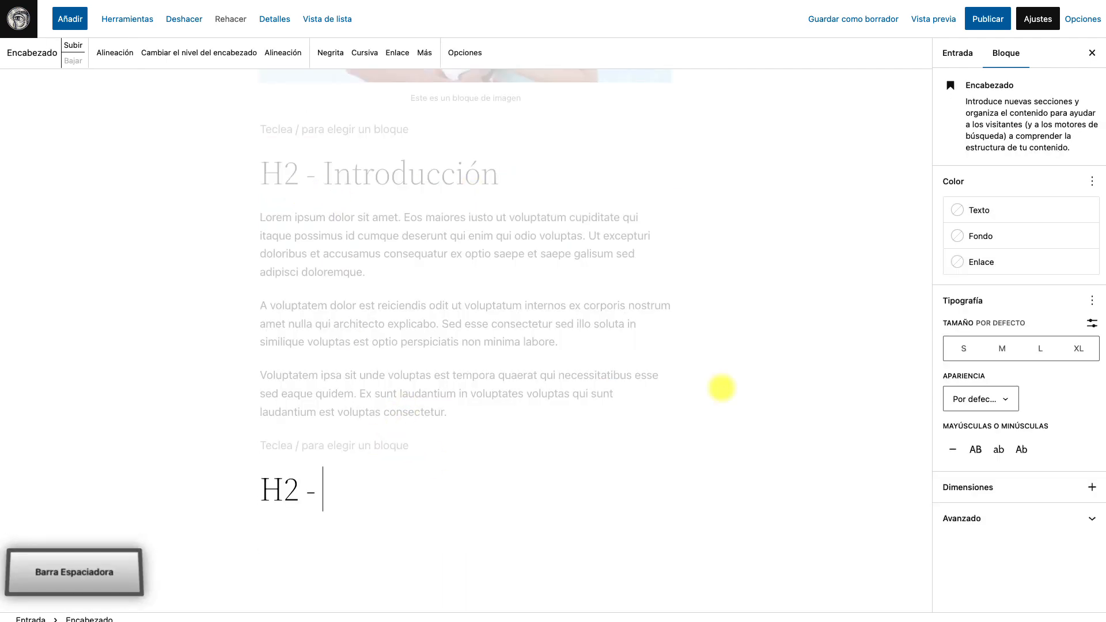
{"action": "type", "text": "Segundo encabezado de la publicaci"}
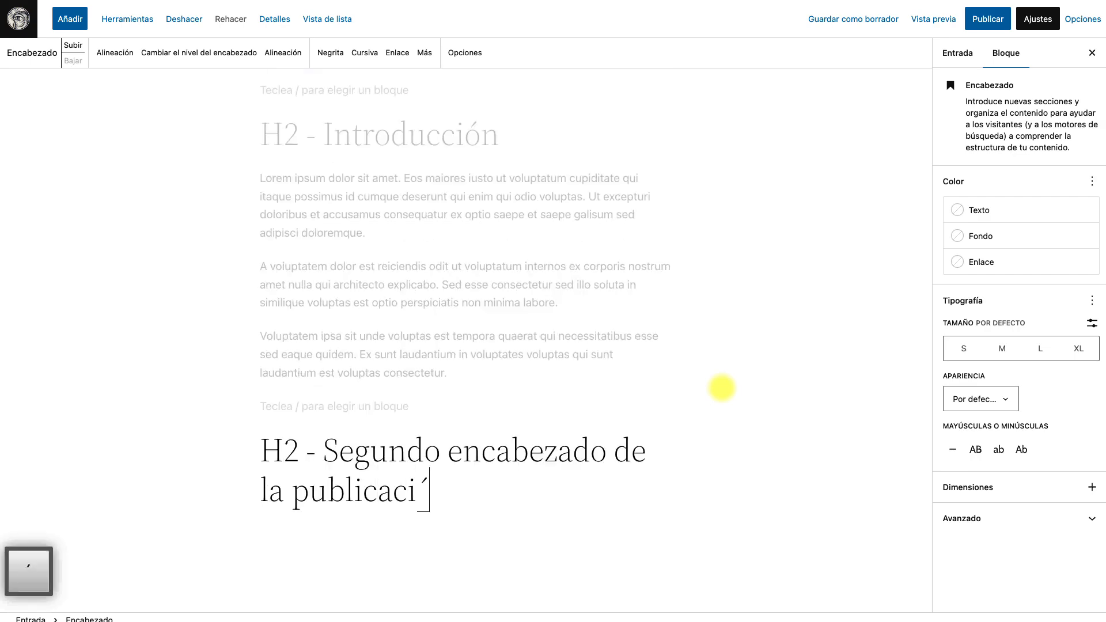
{"action": "type", "text": "ón"}
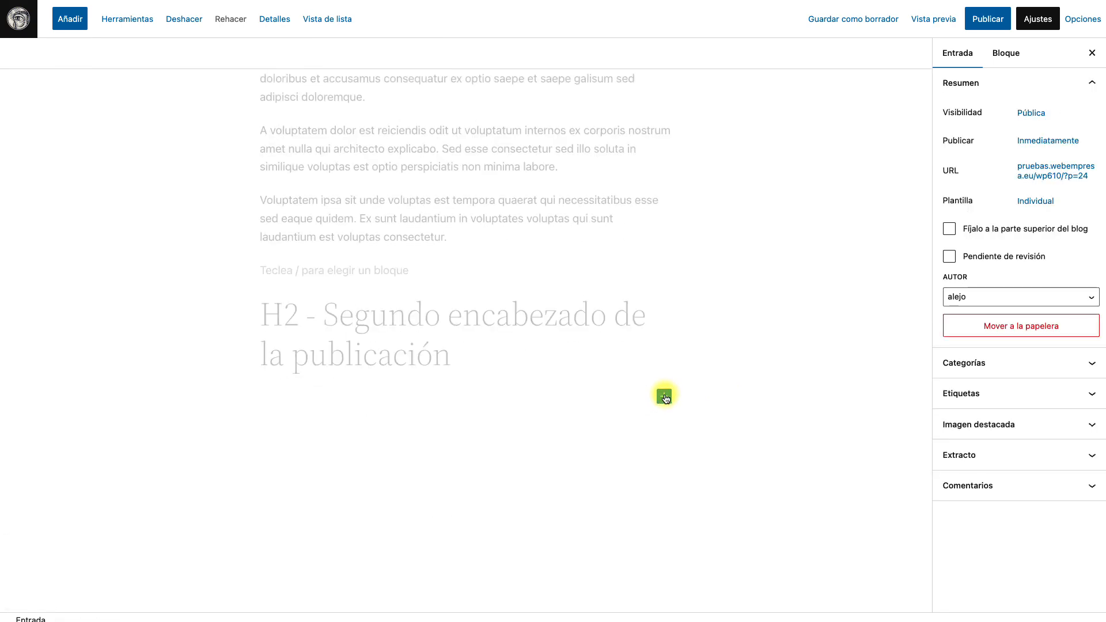
{"action": "left_click", "coordinate": [664, 396]}
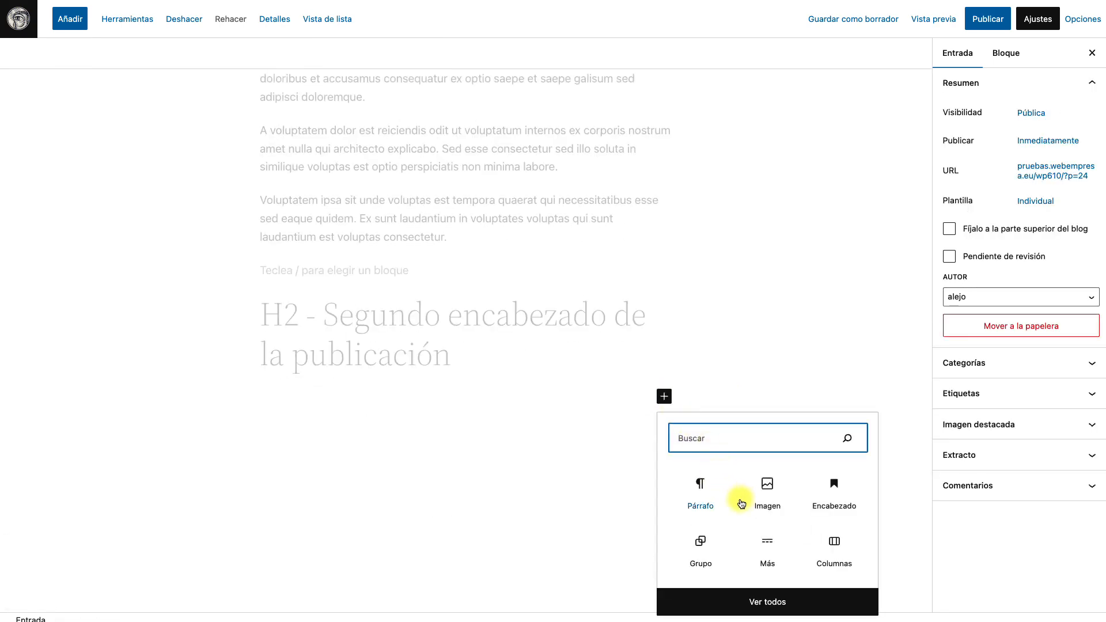
{"action": "left_click", "coordinate": [701, 496]}
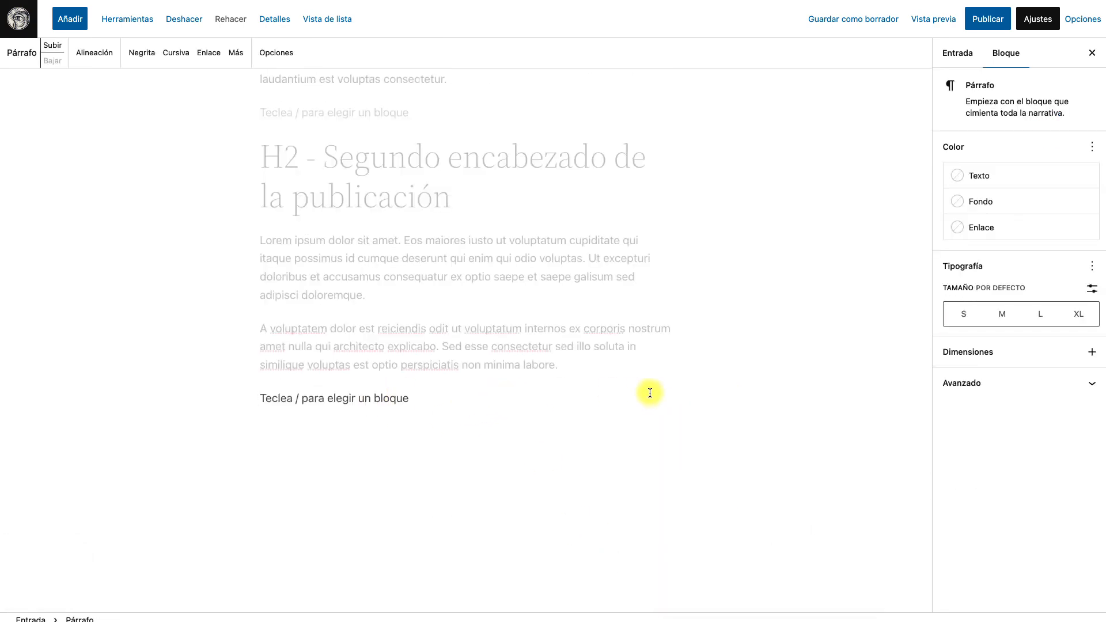
Insert a bulleted list below the second section's paragraphs with the items Elemento 1, Elemento 2, Elemento 3 and Elemento 4
{"action": "left_click", "coordinate": [597, 423]}
{"action": "left_click", "coordinate": [664, 429]}
{"action": "type", "text": "list"}
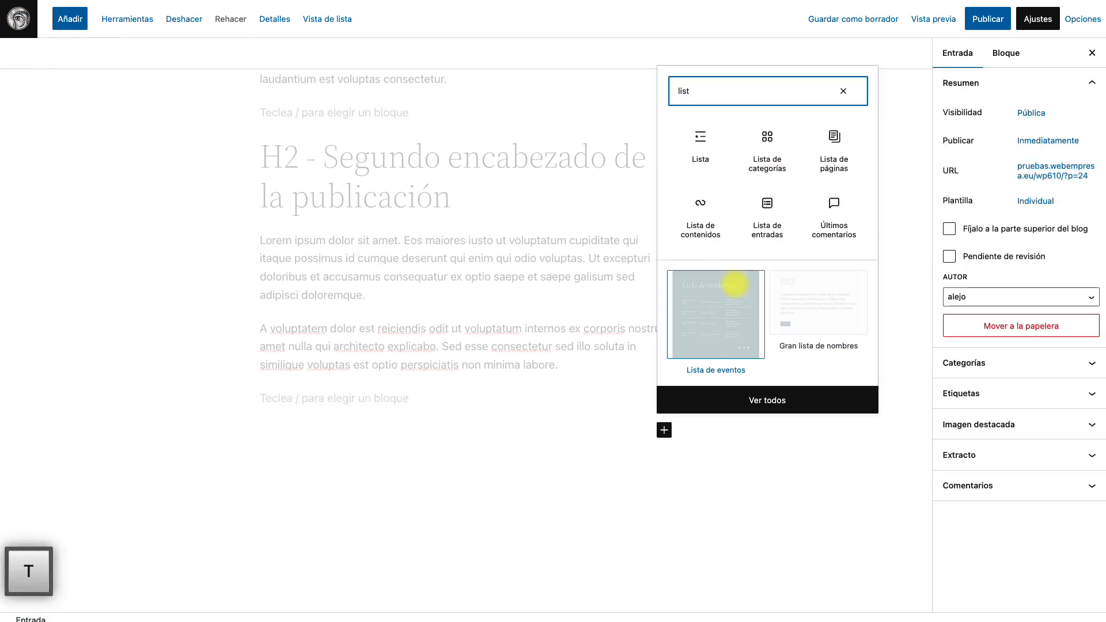
{"action": "left_click", "coordinate": [701, 142]}
{"action": "type", "text": "E"}
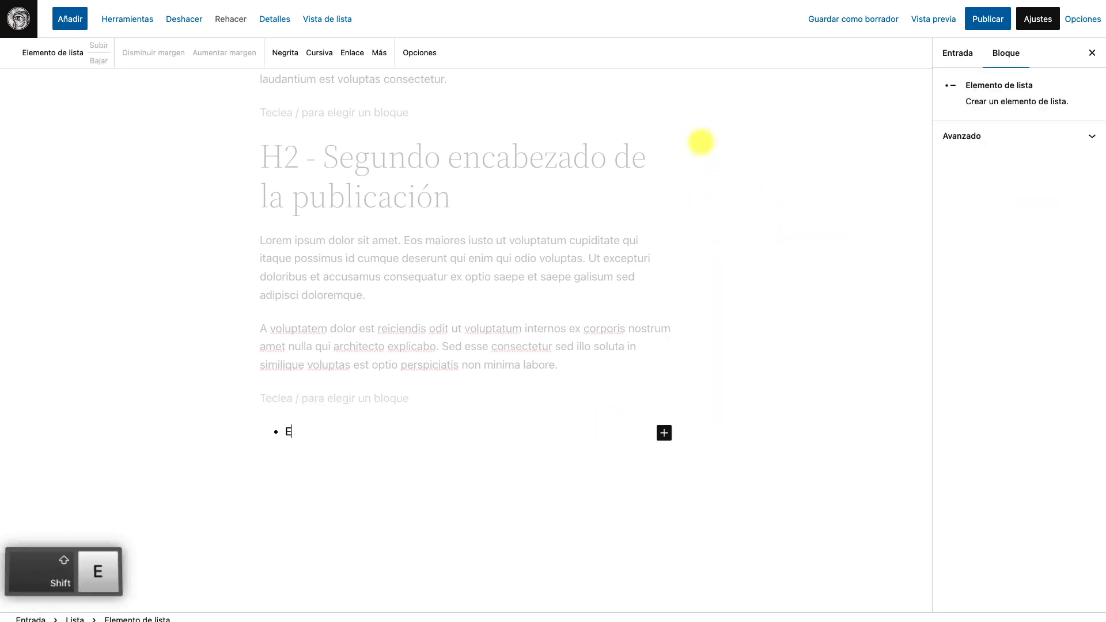
{"action": "type", "text": "lemento 1"}
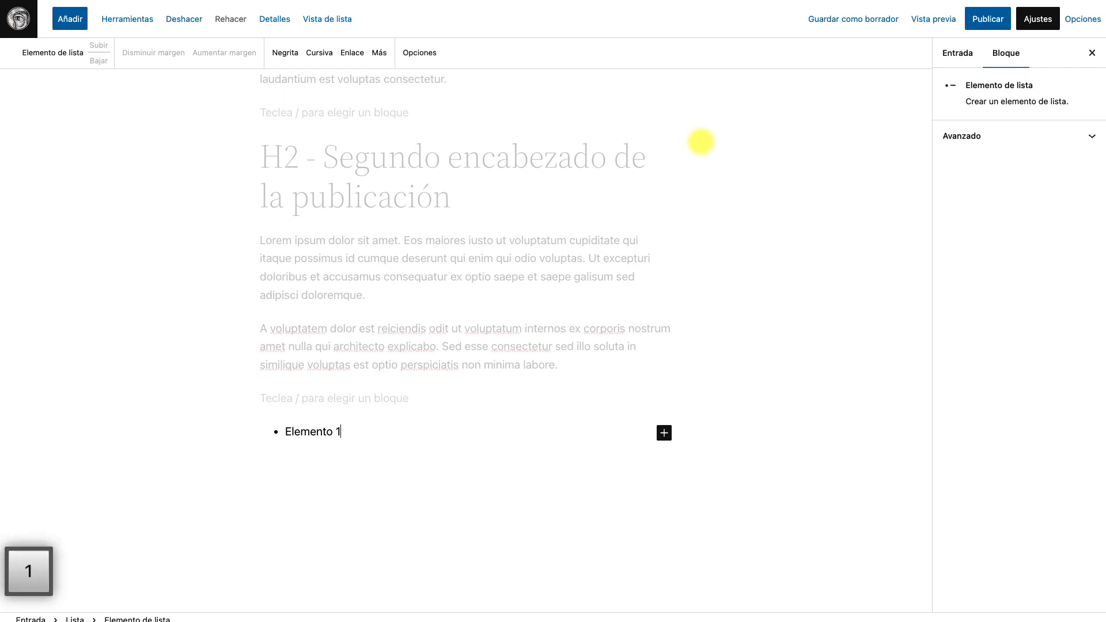
{"action": "key", "text": "Return"}
{"action": "type", "text": "Element"}
{"action": "type", "text": "o"}
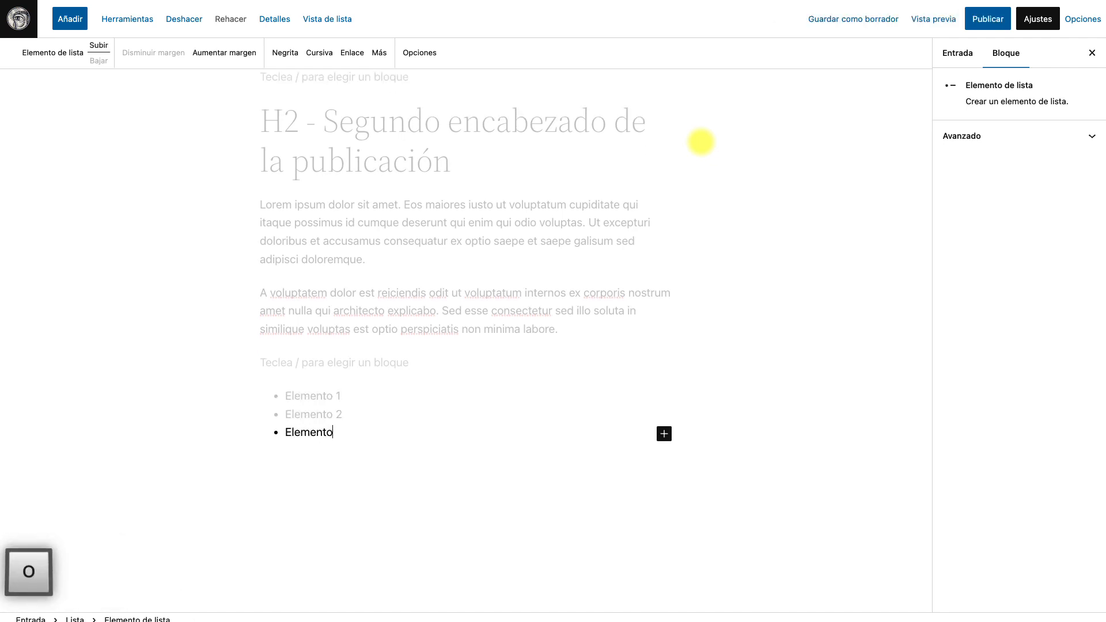
{"action": "type", "text": " 3"}
{"action": "key", "text": "Return"}
{"action": "type", "text": "Elemento 4"}
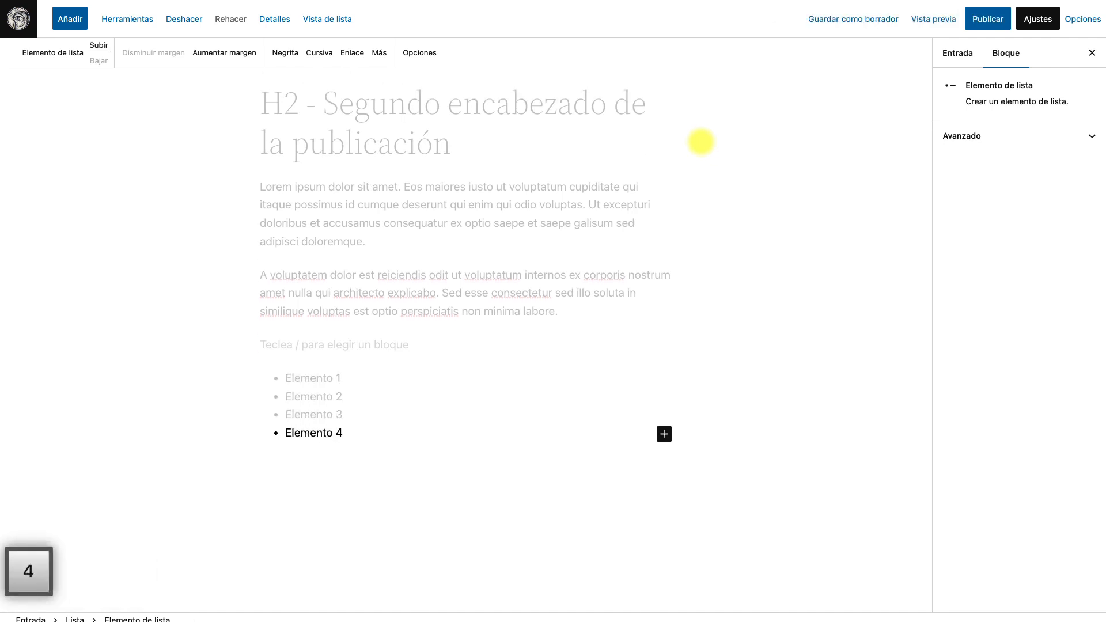
Add the heading "H2 - Tercer encabezado de la publicación" after the list, with two Lorem ipsum paragraphs beneath it
{"action": "left_click", "coordinate": [664, 465]}
{"action": "left_click", "coordinate": [664, 465]}
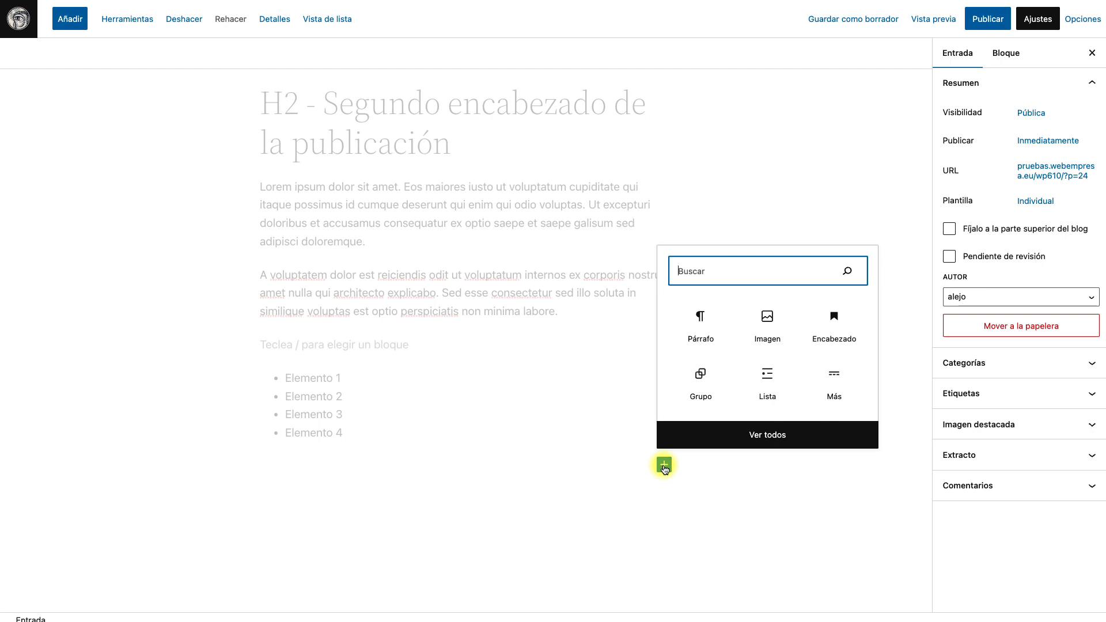
{"action": "left_click", "coordinate": [828, 326]}
{"action": "type", "text": "H2 -"}
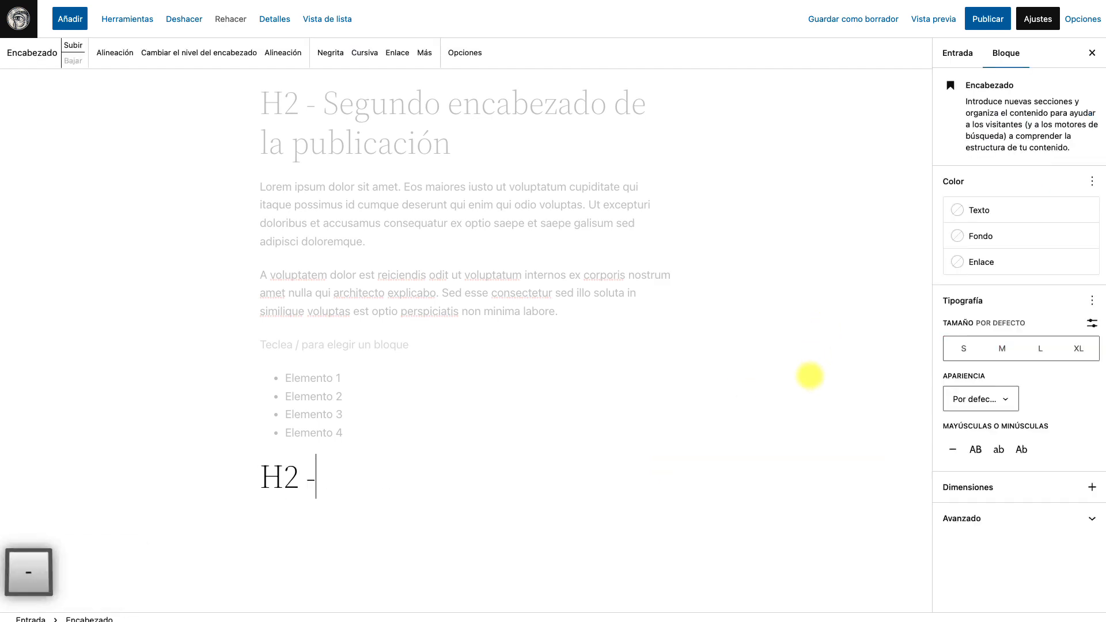
{"action": "type", "text": " Tercer encabezado de la publicaci"}
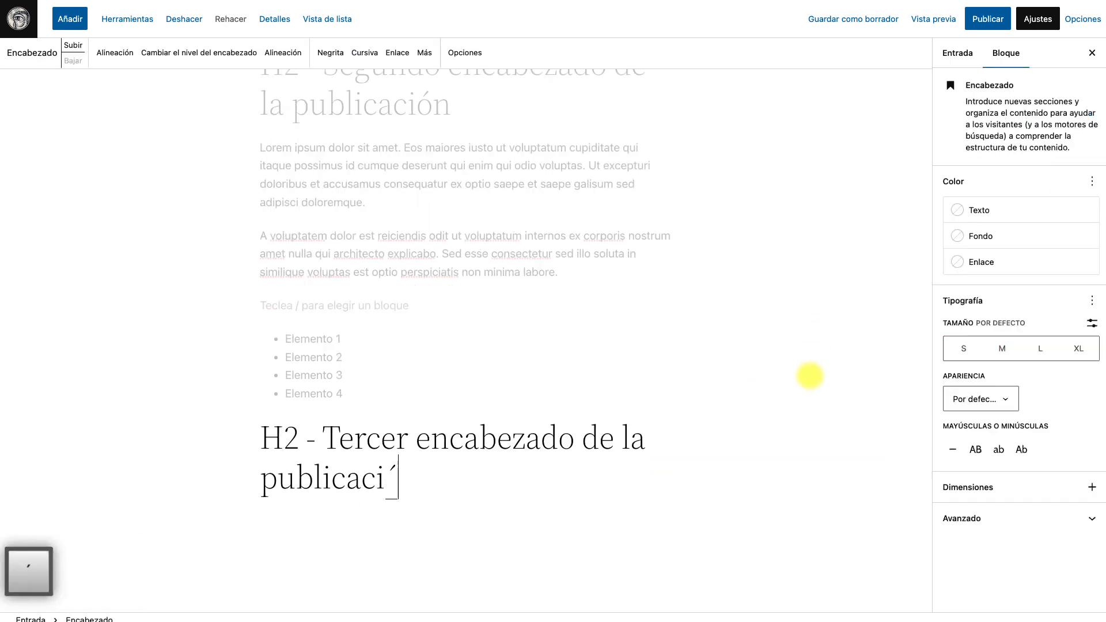
{"action": "type", "text": "ón"}
{"action": "left_click", "coordinate": [664, 518]}
{"action": "left_click", "coordinate": [698, 372]}
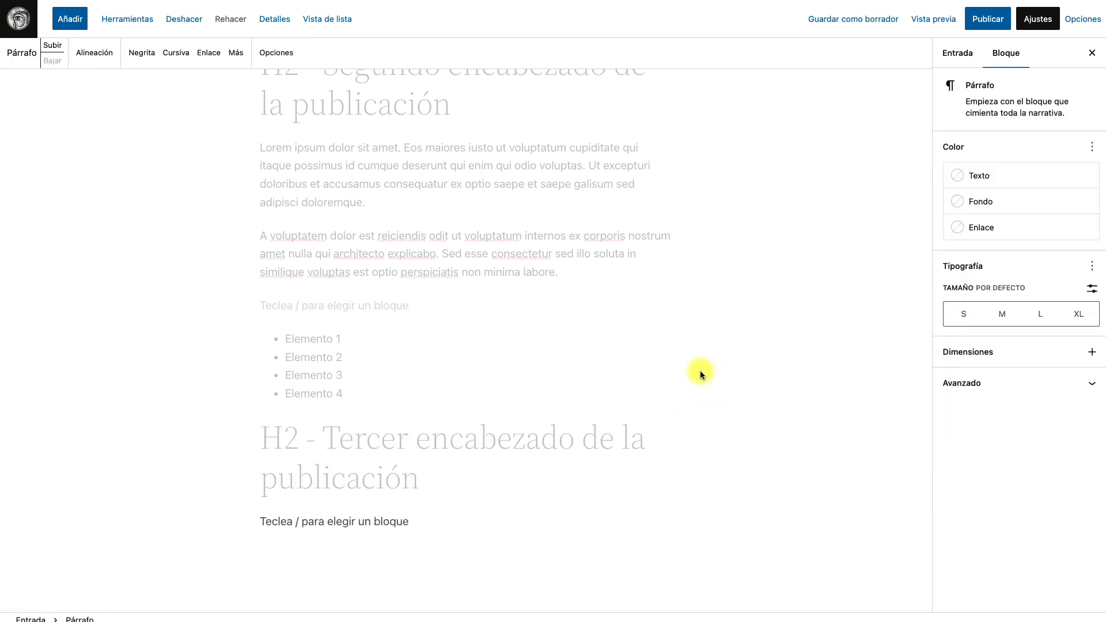
{"action": "type", "text": "Lorem ipsum dolor sit amet. Eos maiores iusto ut voluptatum cupiditate qui itaque possimus id cumque deserunt qui enim qui odio voluptas. Ut excepturi doloribus et accusamus consequatur ex optio saepe et saepe galisum sed adipisci doloremque. A voluptatem dolor est reiciendis odit ut voluptatum internos ex corporis nostrum amet nulla qui architecto explicabo. Sed esse consectetur sed illo soluta in similique voluptas est optio perspiciatis non minima labore."}
Insert the father-and-daughter beach photo from the media library below the third section's paragraphs and enlarge it to 651 × 435 pixels
{"action": "left_click", "coordinate": [664, 384]}
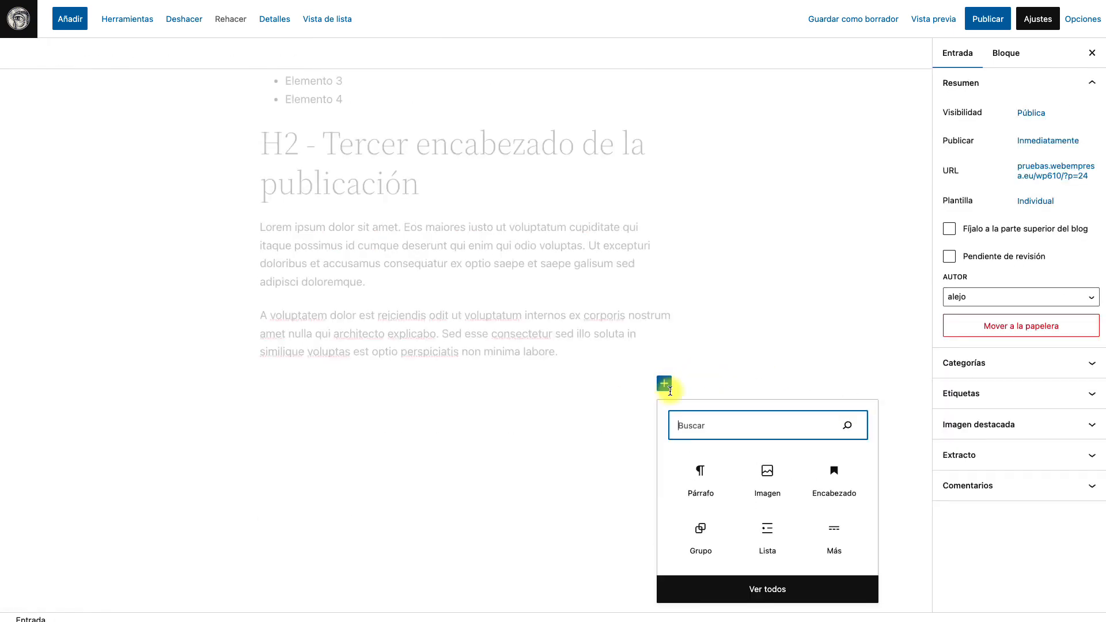
{"action": "left_click", "coordinate": [767, 479]}
{"action": "left_click", "coordinate": [373, 444]}
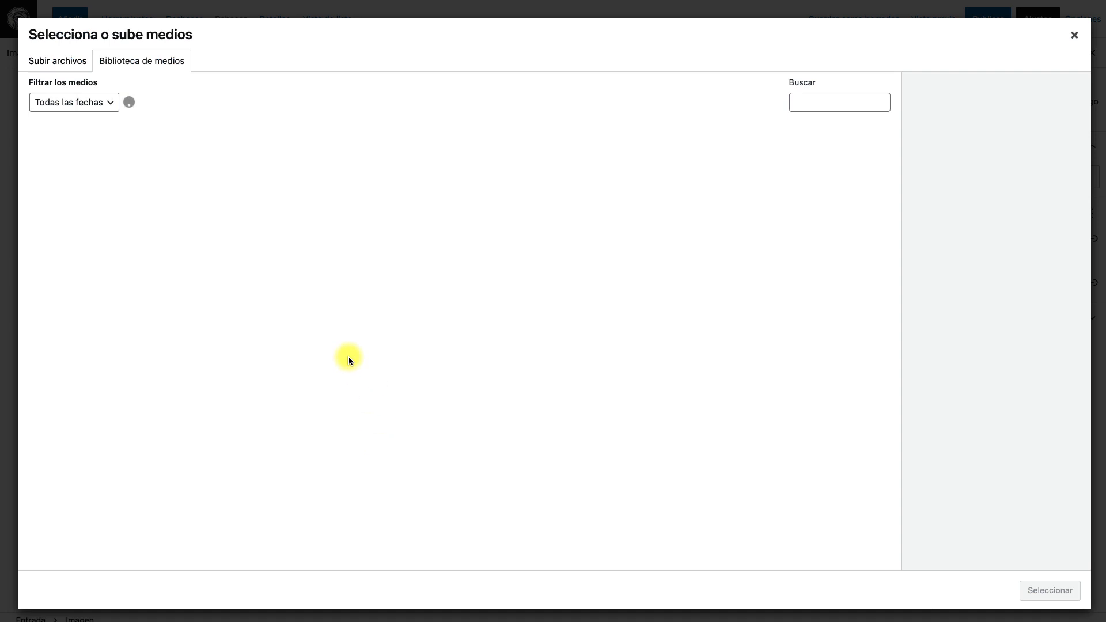
{"action": "double_click", "coordinate": [363, 165]}
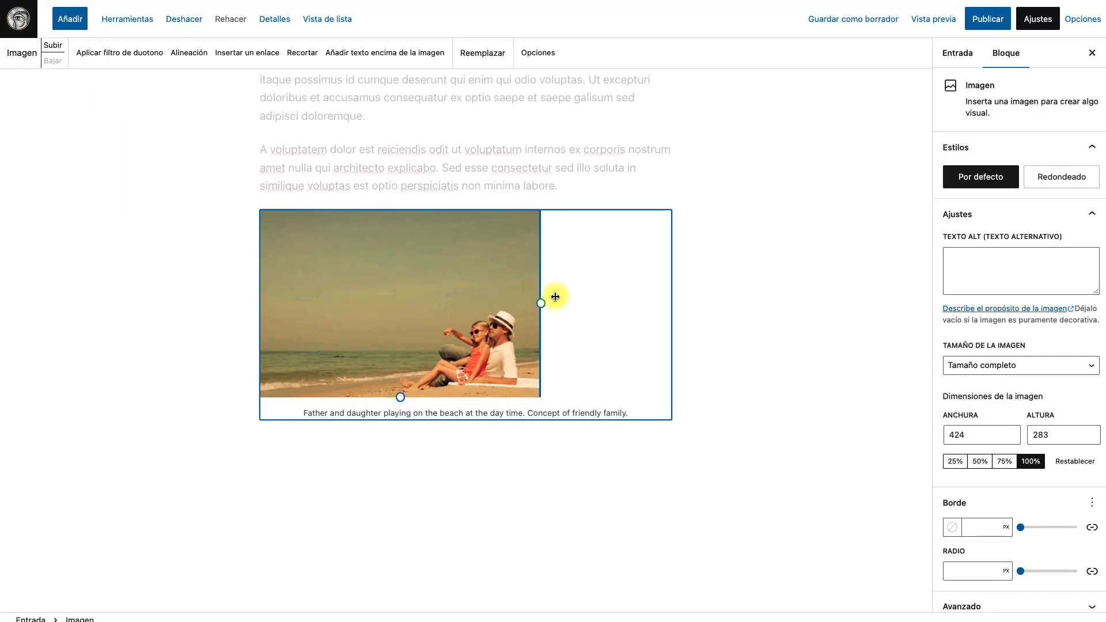
Replace the beach photo's caption with "Una imagen adicional para ilustrar el contenido"
{"action": "triple_click", "coordinate": [522, 499]}
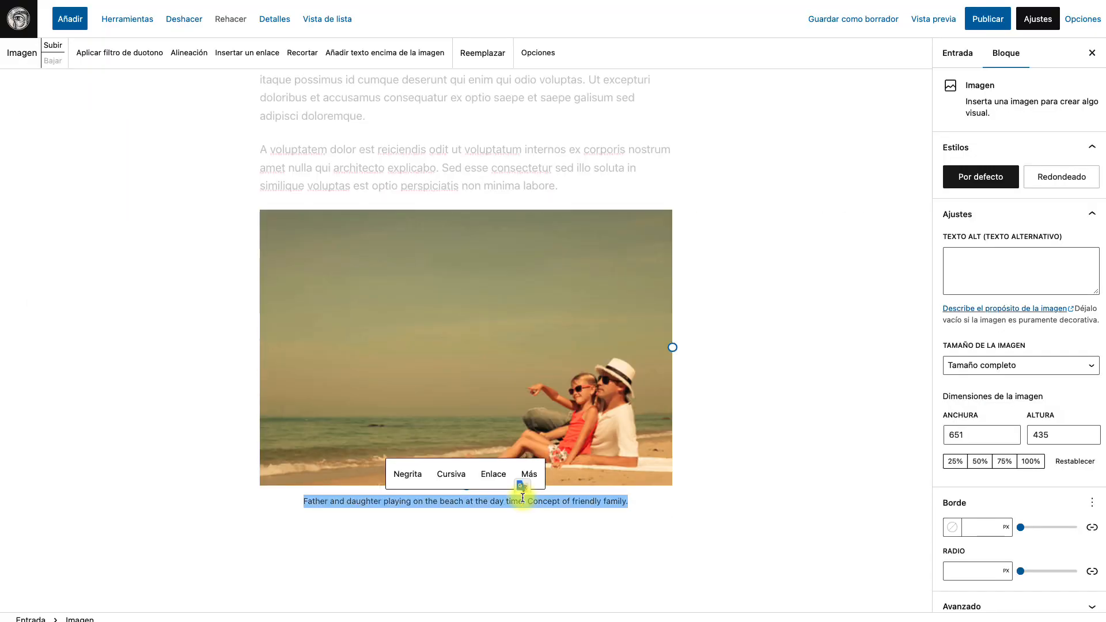
{"action": "type", "text": "Un"}
{"action": "key", "text": "BackSpace"}
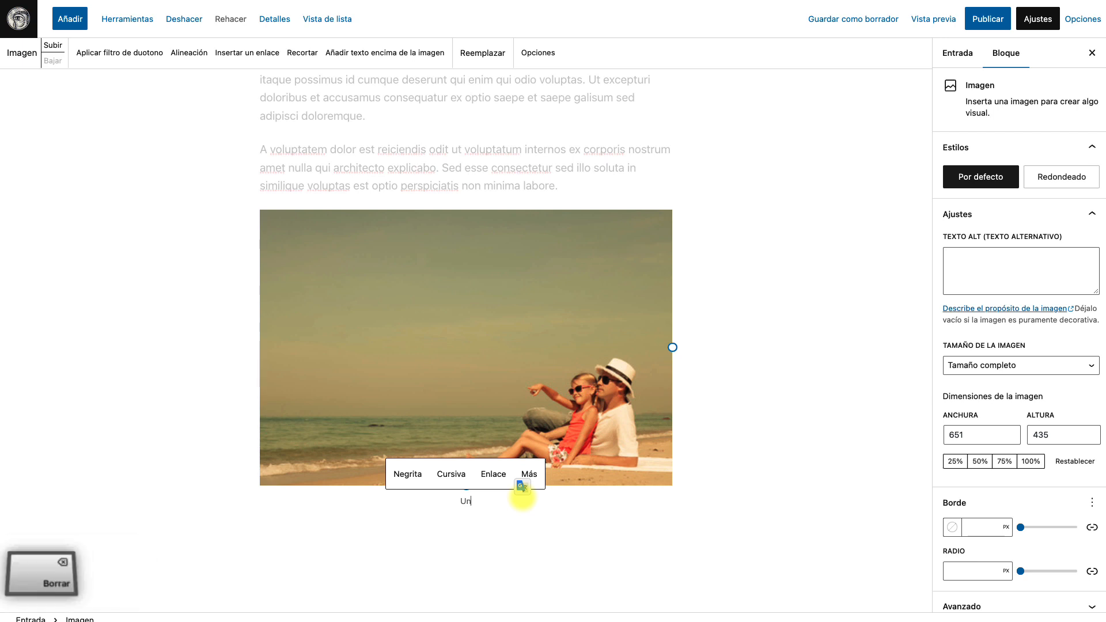
{"action": "type", "text": "a imagen adicional para ilustrar el co"}
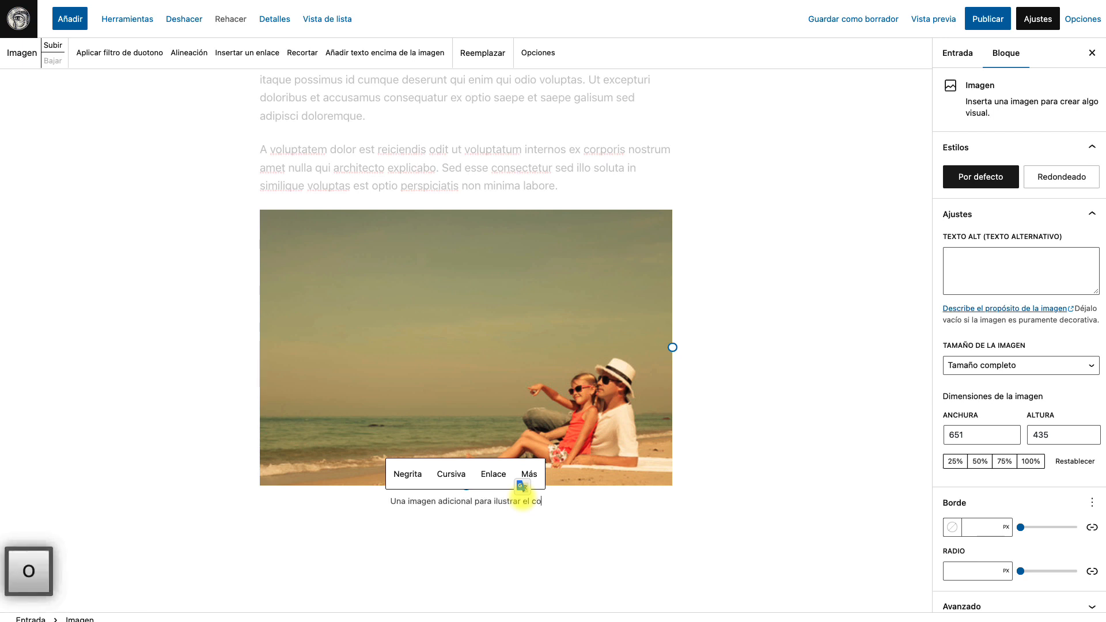
{"action": "type", "text": "ntenido"}
{"action": "key", "text": "Return"}
Add two Lorem ipsum paragraphs below the beach photo, followed by the heading "H2 - Conclusiones"
{"action": "left_click", "coordinate": [664, 529]}
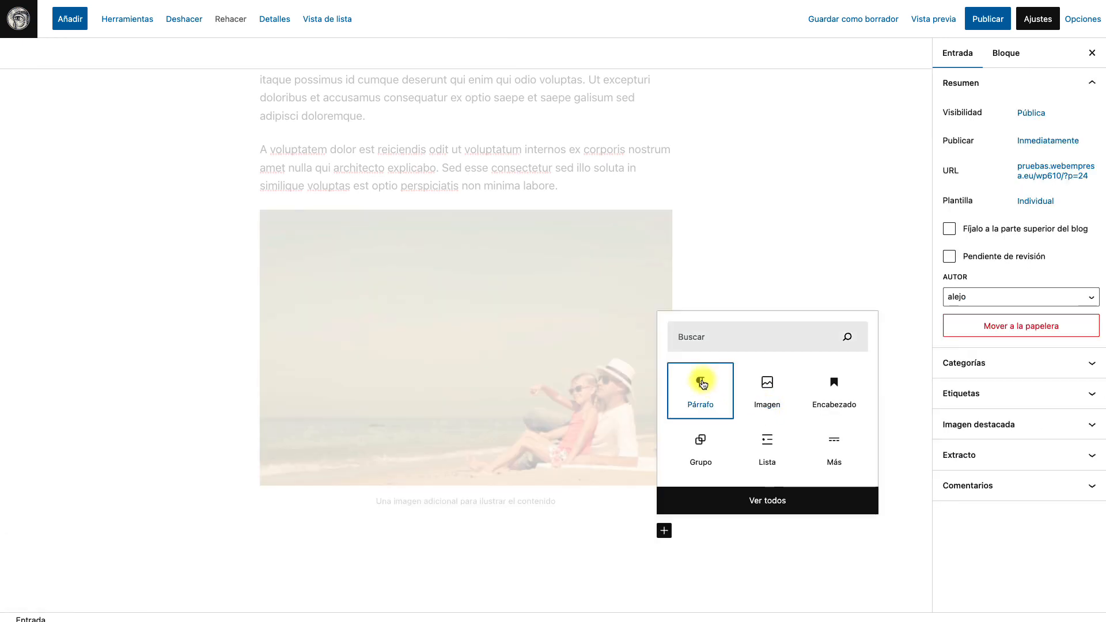
{"action": "left_click", "coordinate": [702, 381]}
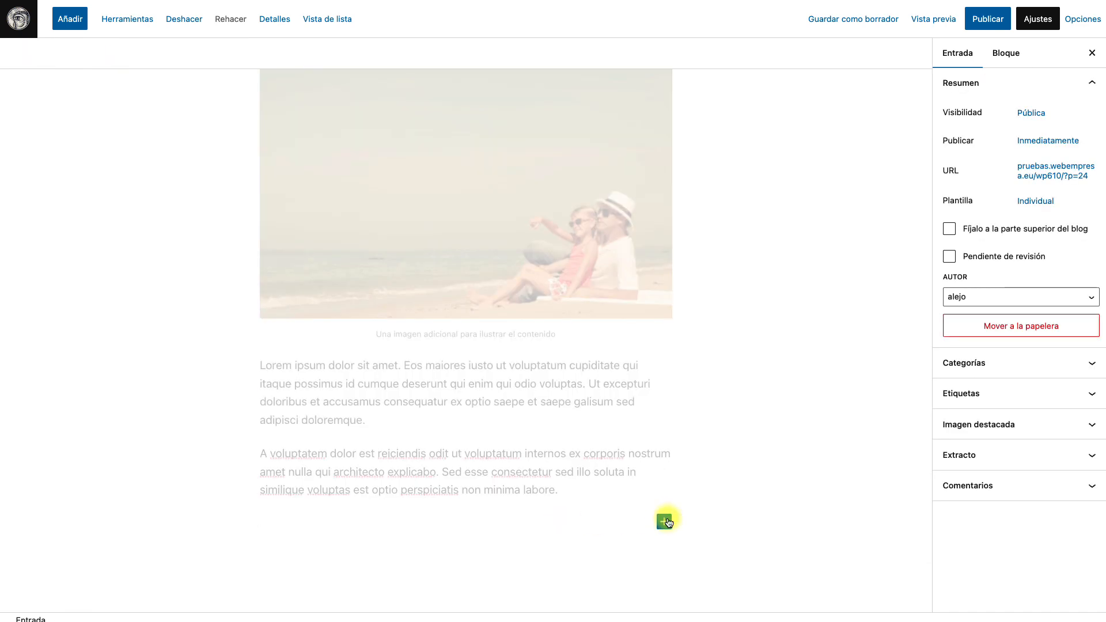
{"action": "left_click", "coordinate": [666, 521]}
{"action": "left_click", "coordinate": [838, 374]}
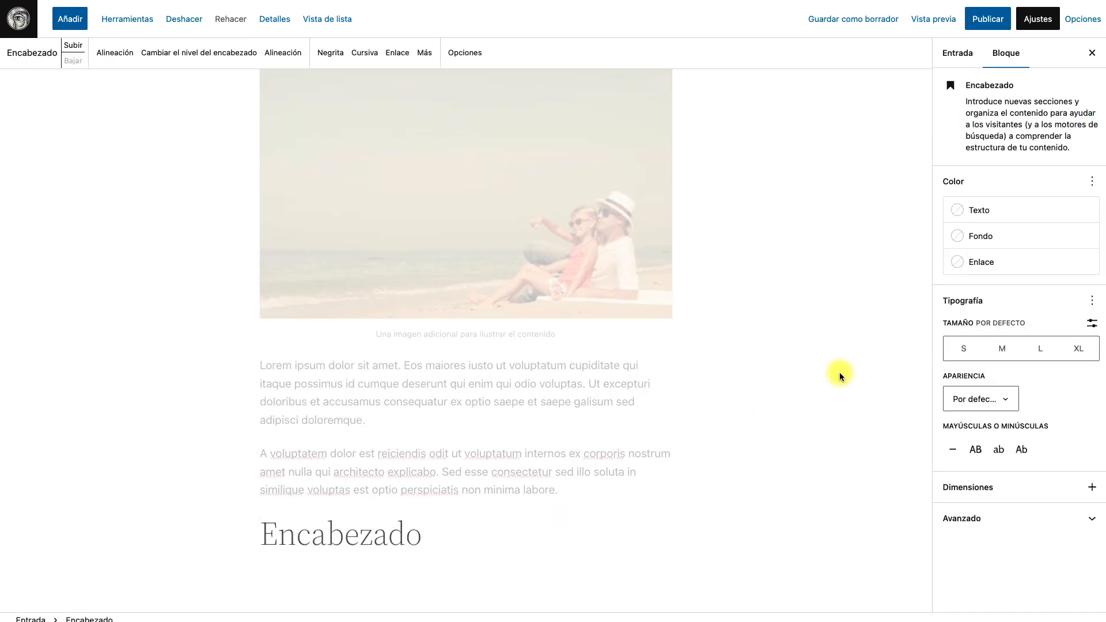
{"action": "type", "text": "H2 - "}
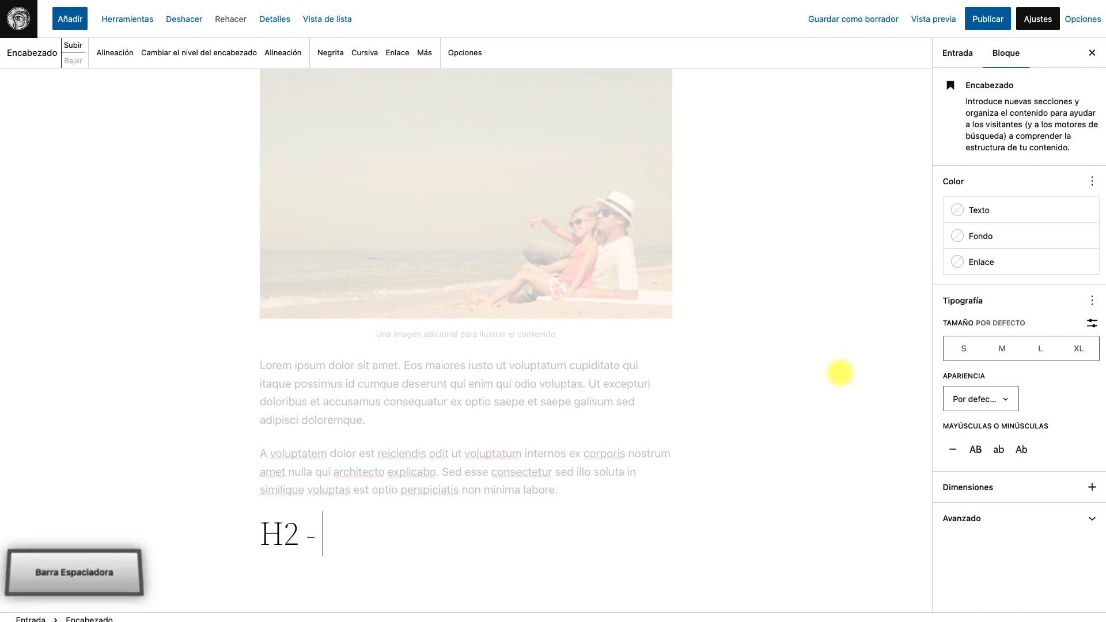
{"action": "type", "text": "Conclusiones"}
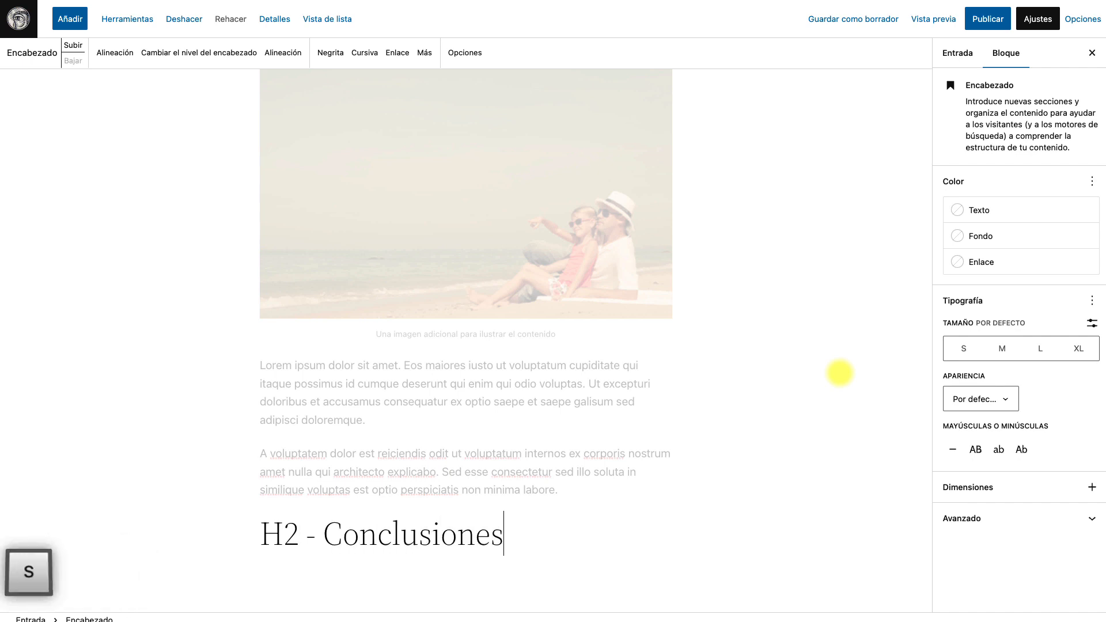
Add four Lorem ipsum paragraphs beneath the "H2 - Conclusiones" heading
{"action": "scroll", "coordinate": [520, 496], "scroll_direction": "down", "scroll_amount": 5}
{"action": "left_click", "coordinate": [536, 459]}
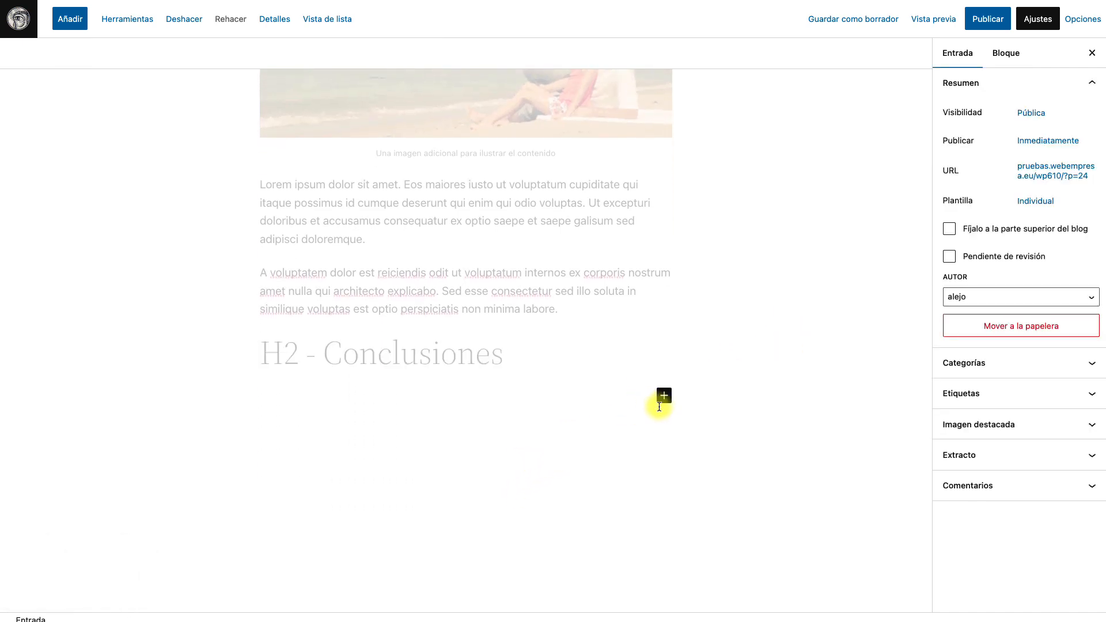
{"action": "left_click", "coordinate": [660, 407]}
{"action": "type", "text": "Lorem ipsum dolor sit amet. Eos maiores iusto ut voluptatum cupiditate qui itaque possimus id cumque deserunt qui enim qui odio voluptas. Ut excepturi doloribus et accusamus consequatur ex optio saepe et saepe galisum sed adipisci doloremque. A voluptatem dolor est reiciendis odit ut voluptatum internos ex corporis nostrum amet nulla qui architecto explicabo. Sed esse consectetur sed illo soluta in similique voluptas est optio perspiciatis non minima labore. Voluptatem ipsa sit unde voluptas est tempora quaerat qui necessitatibus esse sed eaque quidem. Ex sunt laudantium in voluptates voluptas qui sunt laudantium est voluptas consectetur. Et quam fugit sit fuga nihil 33 blanditiis incidunt qui fugit minima et nihil voluptas. Qui aliquid delectus aut numquam nobis a architecto dolore a accusamus debitis aut veniam ratione."}
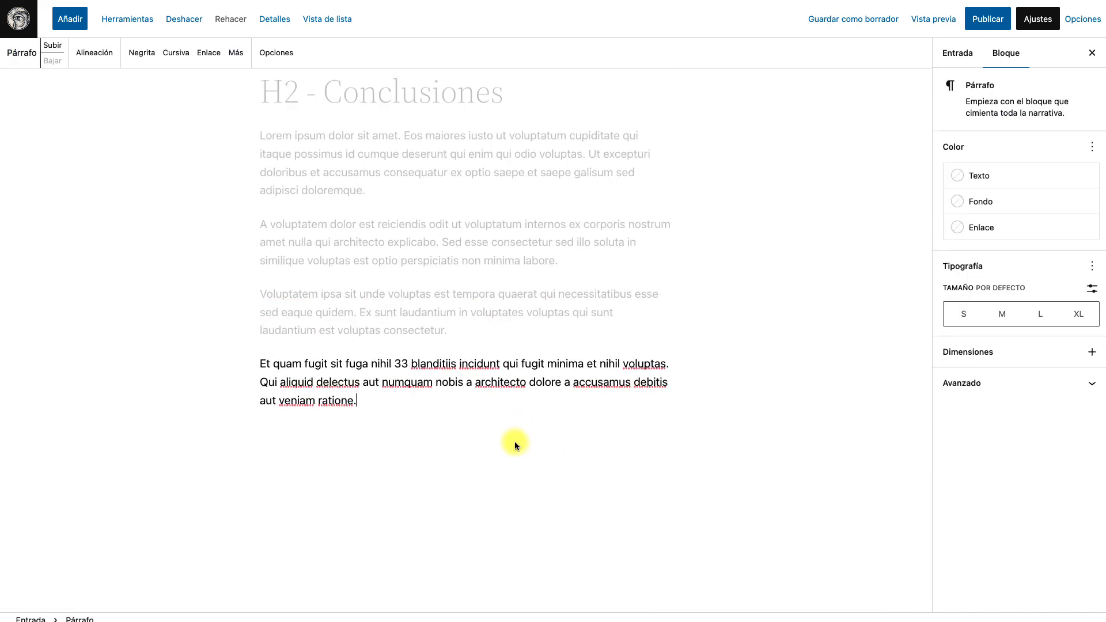
Review the whole post in the editor, from the opening image and introduction through to the conclusions section
{"action": "scroll", "coordinate": [634, 426], "scroll_direction": "up", "scroll_amount": 8}
{"action": "left_click", "coordinate": [704, 411]}
{"action": "scroll", "coordinate": [685, 412], "scroll_direction": "up", "scroll_amount": 15}
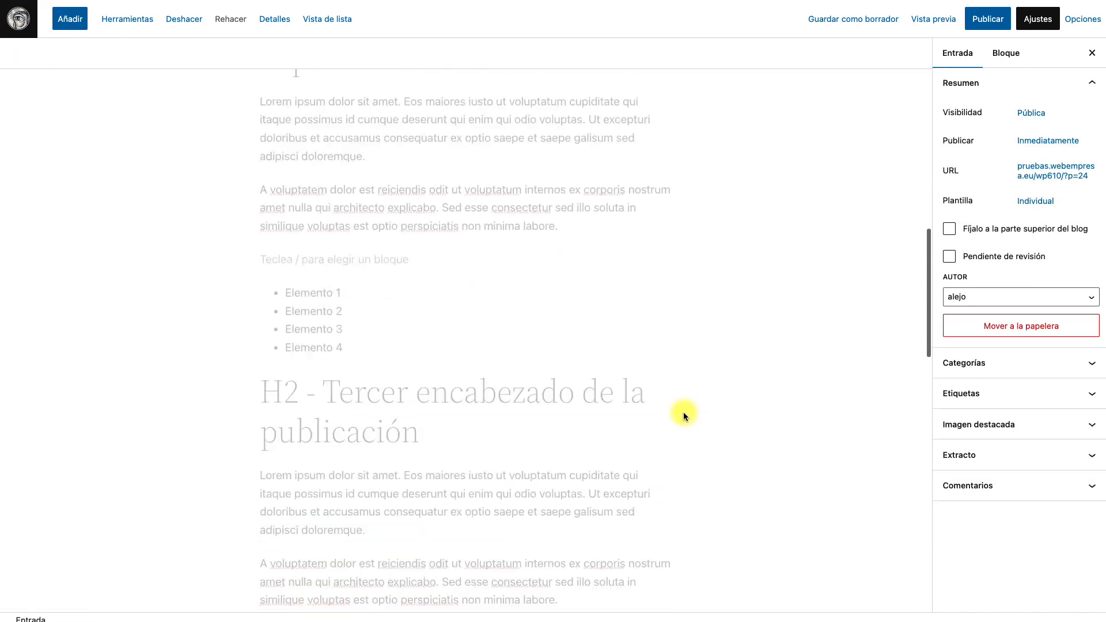
{"action": "scroll", "coordinate": [683, 413], "scroll_direction": "up", "scroll_amount": 15}
{"action": "scroll", "coordinate": [548, 277], "scroll_direction": "down", "scroll_amount": 8}
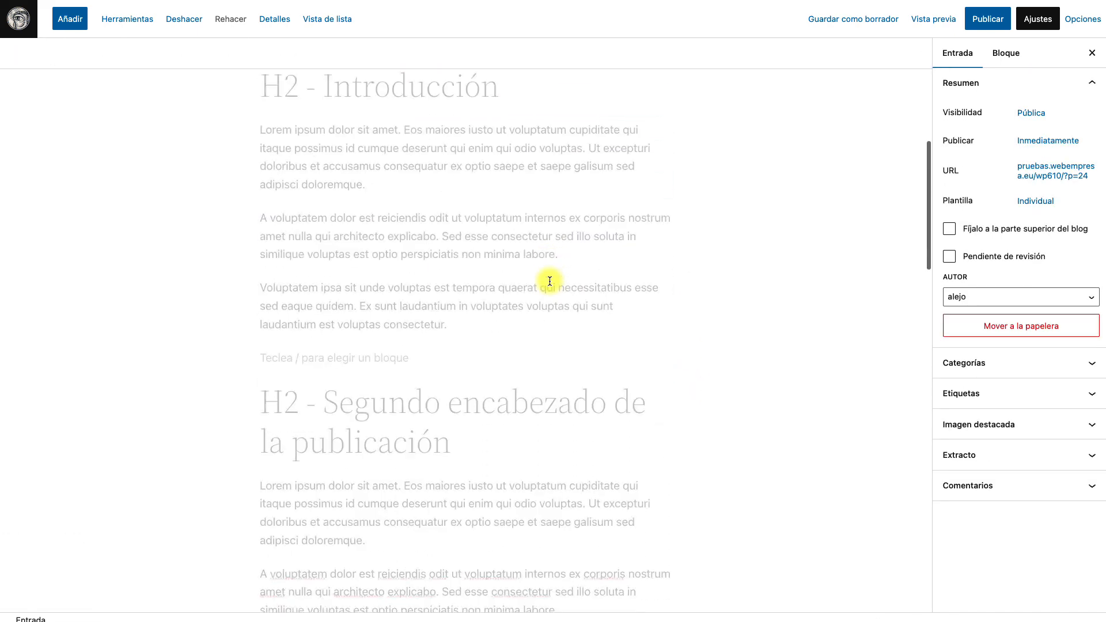
{"action": "scroll", "coordinate": [550, 281], "scroll_direction": "down", "scroll_amount": 20}
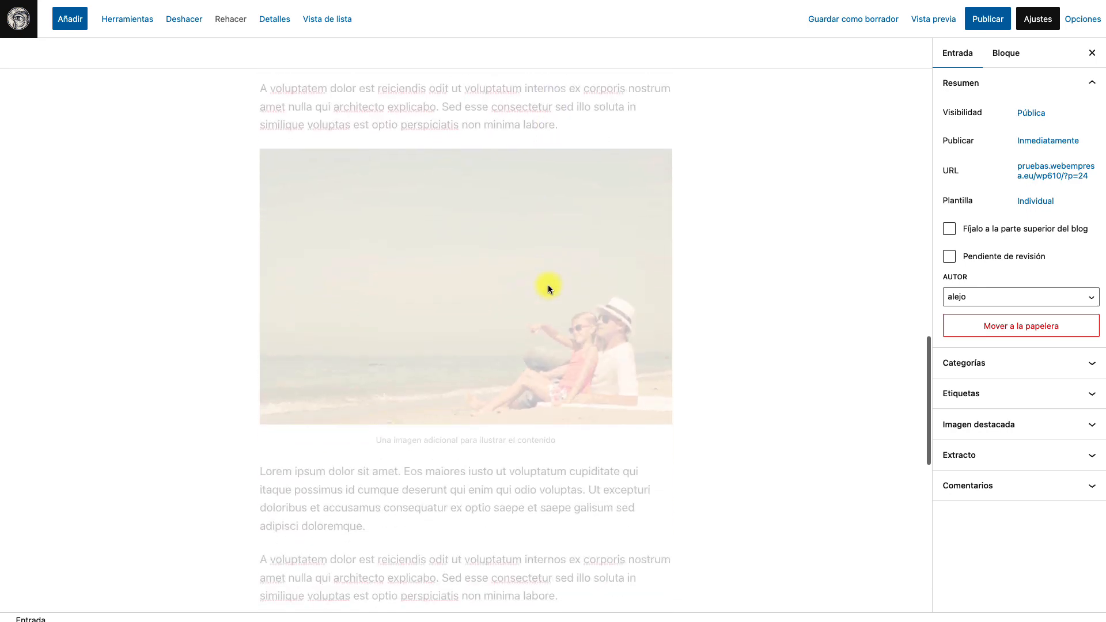
{"action": "scroll", "coordinate": [548, 285], "scroll_direction": "down", "scroll_amount": 10}
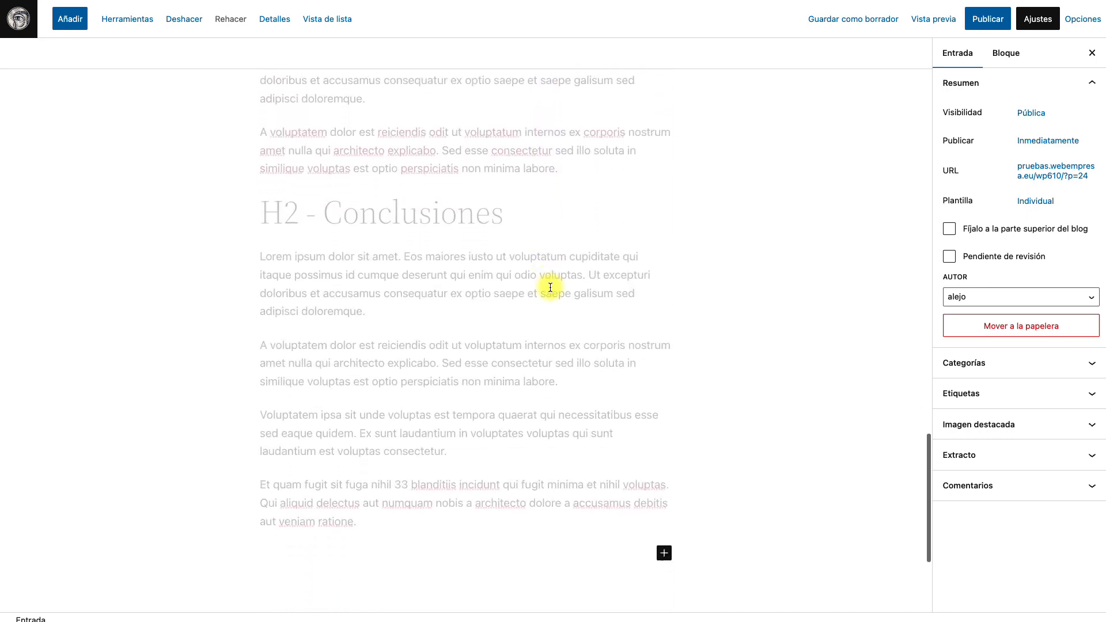
{"action": "scroll", "coordinate": [549, 288], "scroll_direction": "up", "scroll_amount": 20}
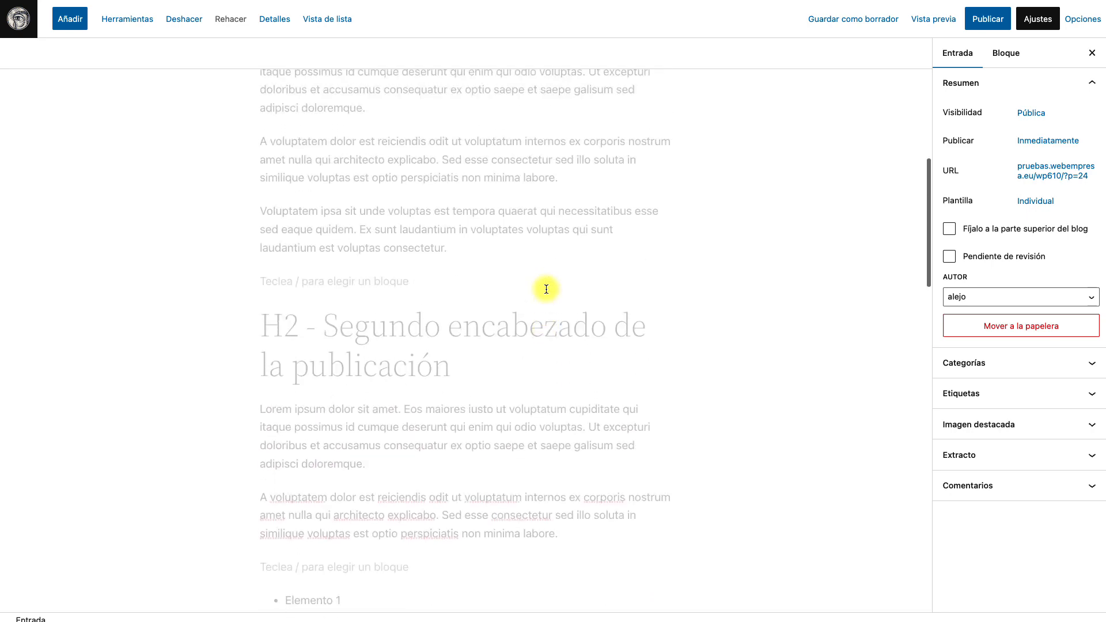
{"action": "scroll", "coordinate": [546, 288], "scroll_direction": "up", "scroll_amount": 15}
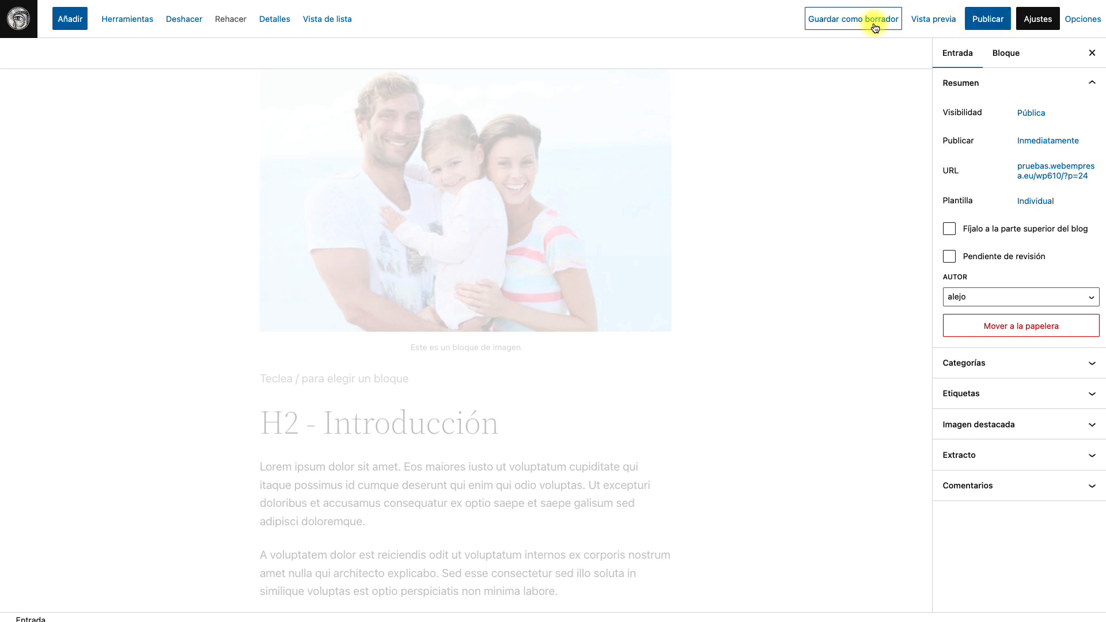
Publish the post and open its public page in a new tab
{"action": "left_click", "coordinate": [987, 19]}
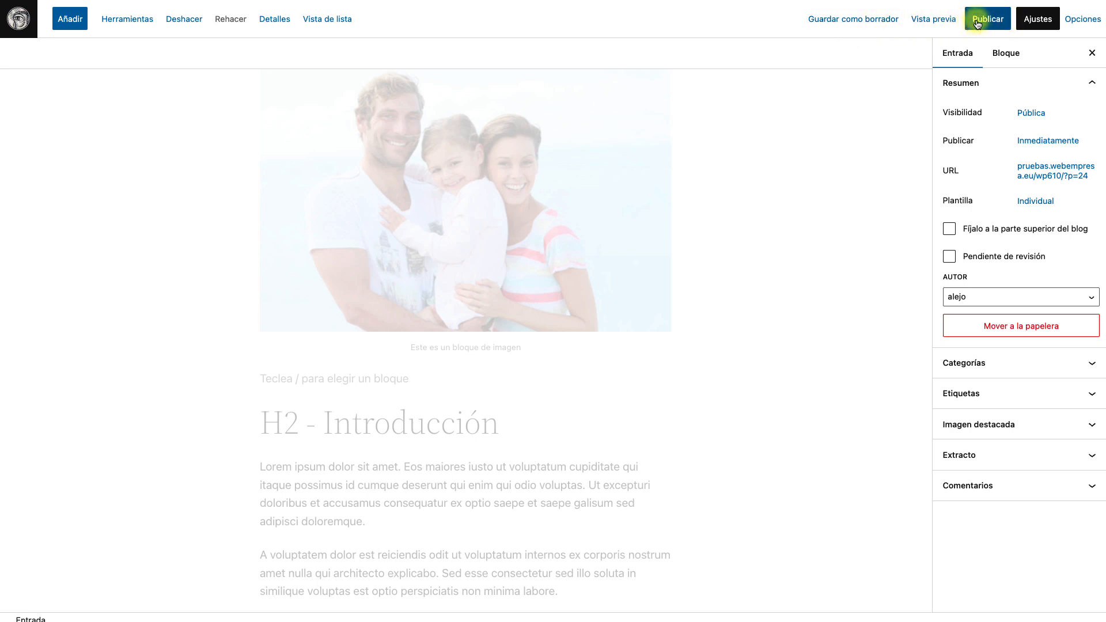
{"action": "right_click", "coordinate": [980, 158]}
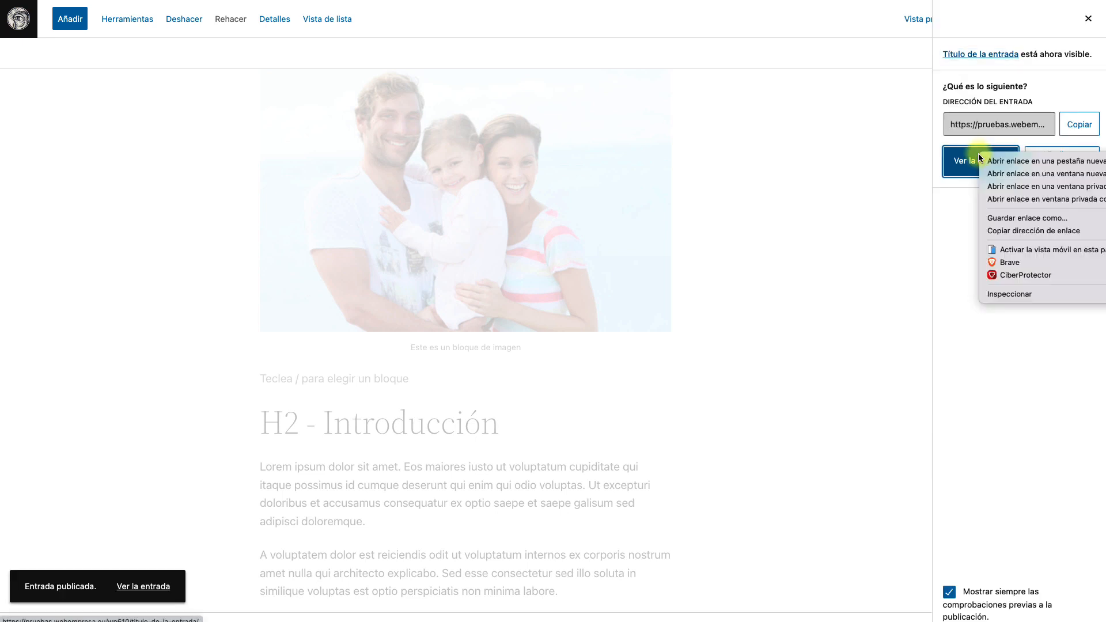
{"action": "left_click", "coordinate": [982, 152]}
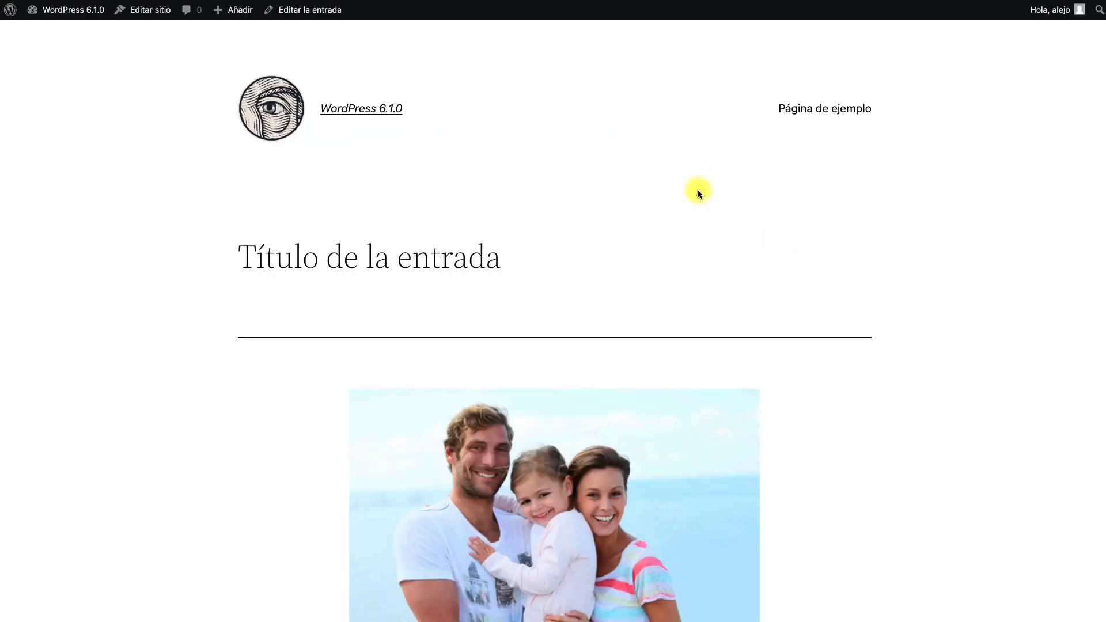
Review the published post from its title and opening photo down to the conclusions section
{"action": "scroll", "coordinate": [697, 190], "scroll_direction": "down", "scroll_amount": 5}
{"action": "scroll", "coordinate": [449, 291], "scroll_direction": "down", "scroll_amount": 4}
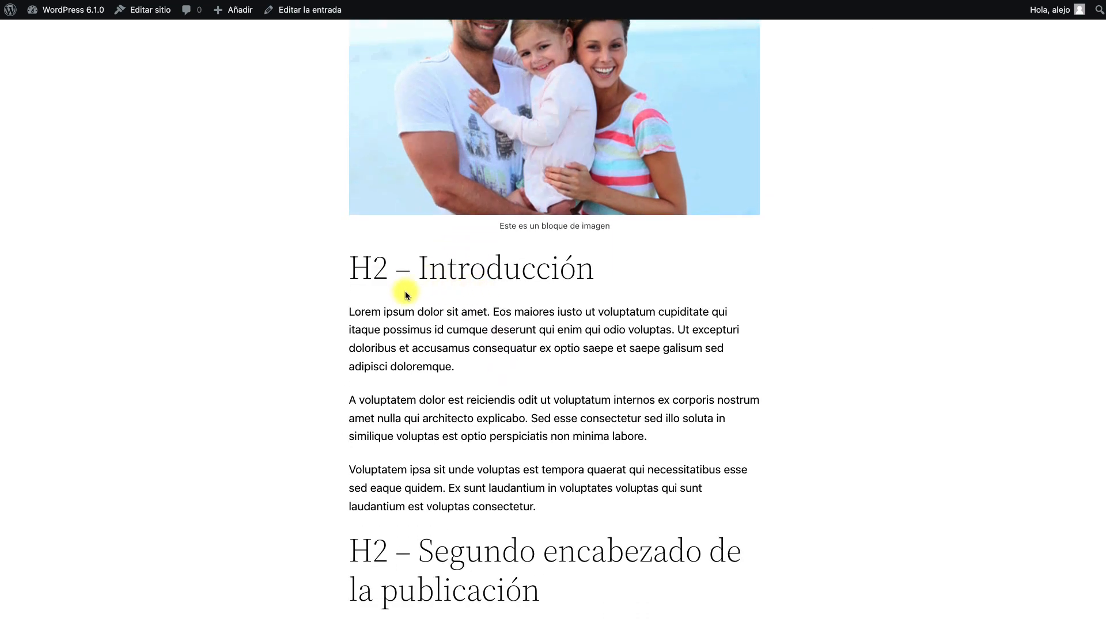
{"action": "scroll", "coordinate": [403, 291], "scroll_direction": "down", "scroll_amount": 4}
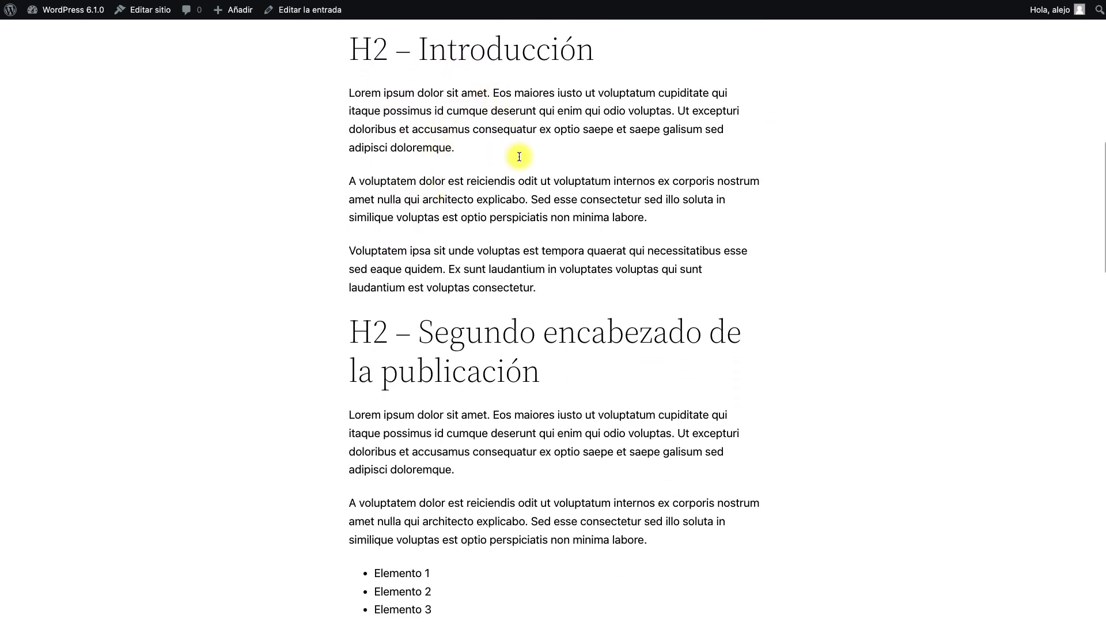
{"action": "scroll", "coordinate": [452, 331], "scroll_direction": "down", "scroll_amount": 4}
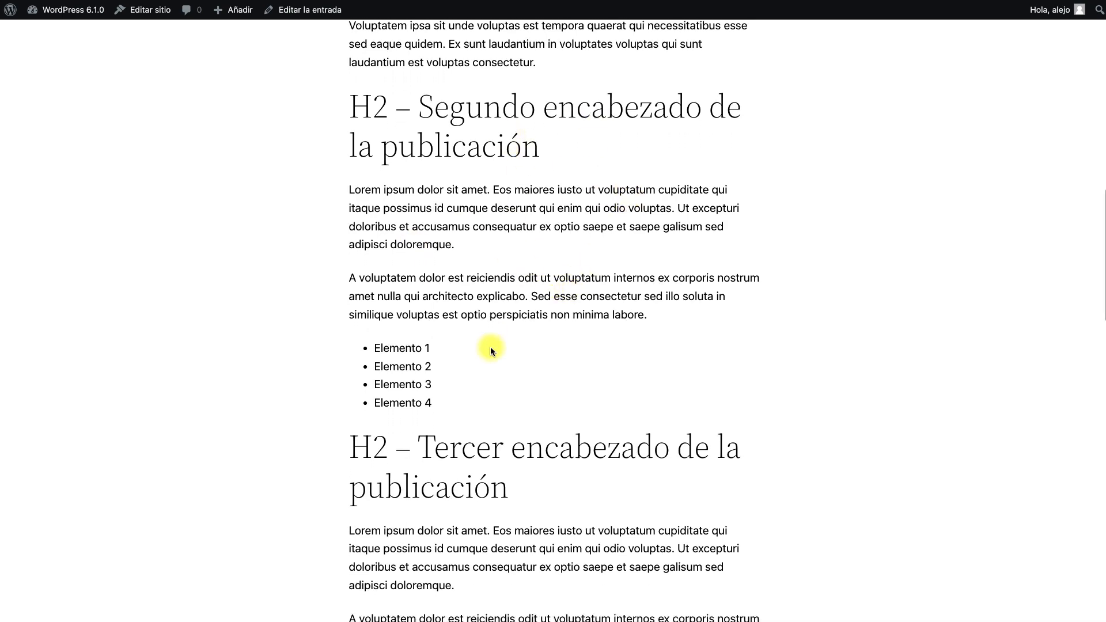
{"action": "scroll", "coordinate": [490, 347], "scroll_direction": "down", "scroll_amount": 3}
{"action": "scroll", "coordinate": [397, 203], "scroll_direction": "down", "scroll_amount": 10}
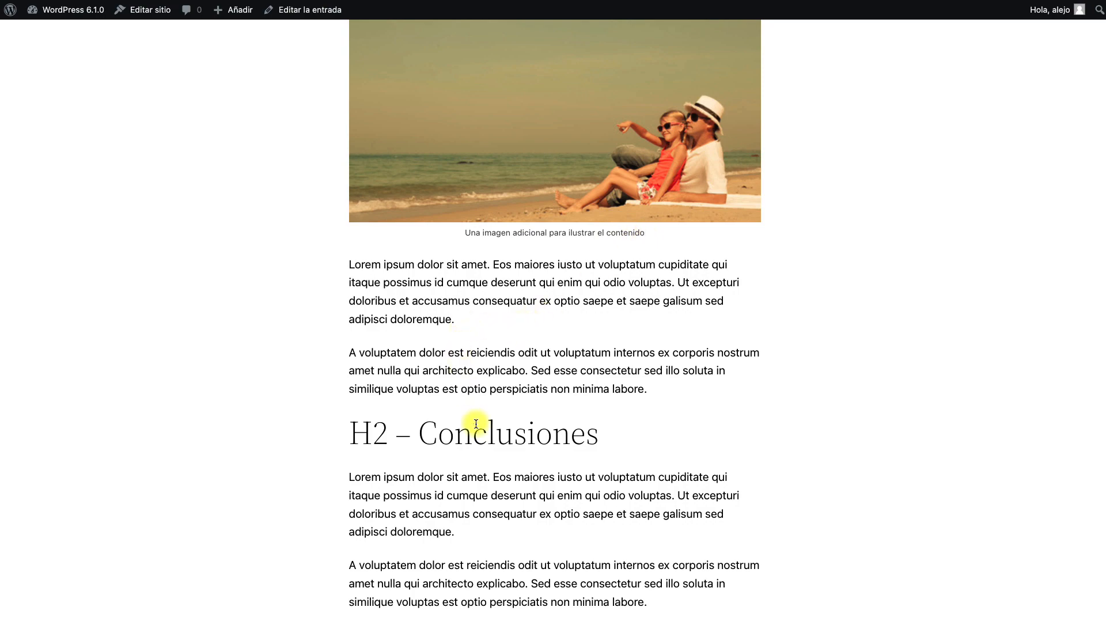
{"action": "scroll", "coordinate": [476, 424], "scroll_direction": "up", "scroll_amount": 20}
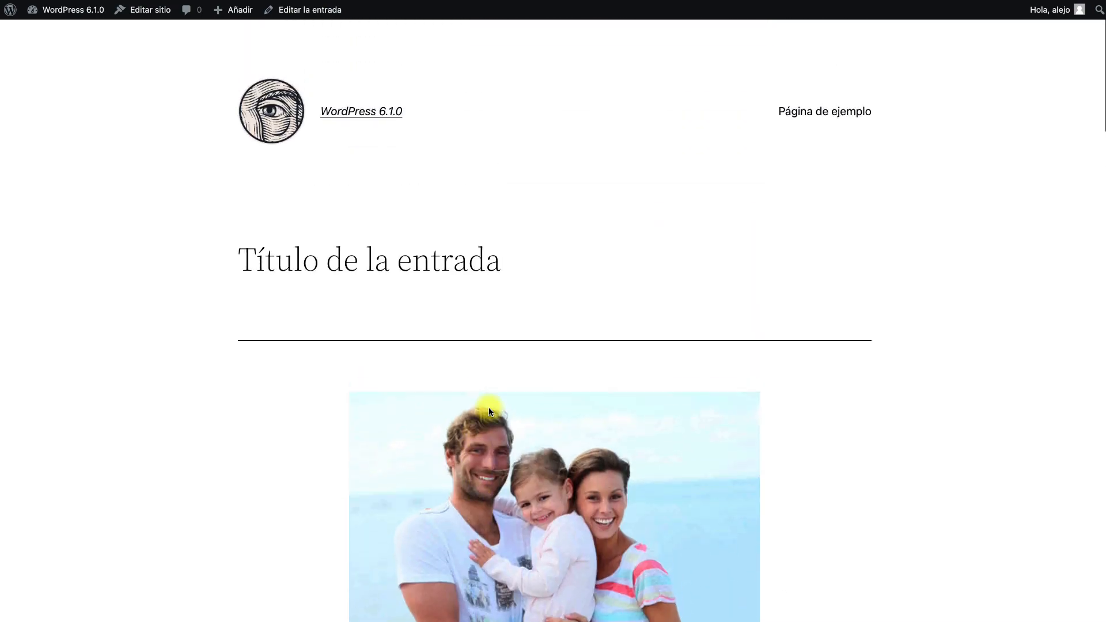
Examine how the images, captions, H2 headings, paragraphs and list are structured and ordered on the published page
{"action": "scroll", "coordinate": [489, 411], "scroll_direction": "down", "scroll_amount": 8}
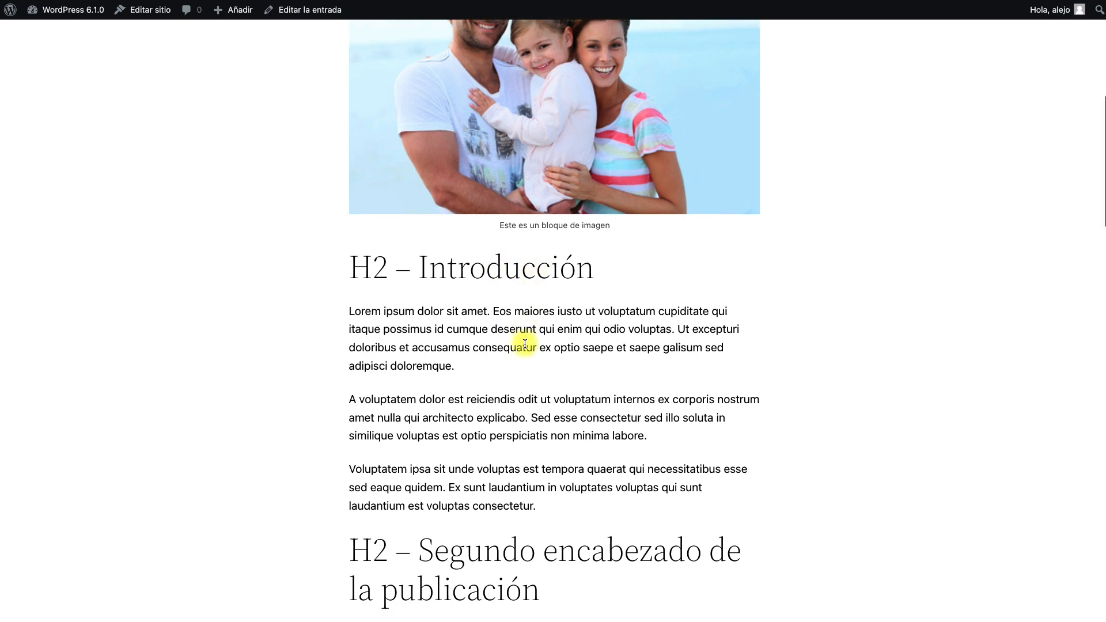
{"action": "scroll", "coordinate": [525, 344], "scroll_direction": "down", "scroll_amount": 2}
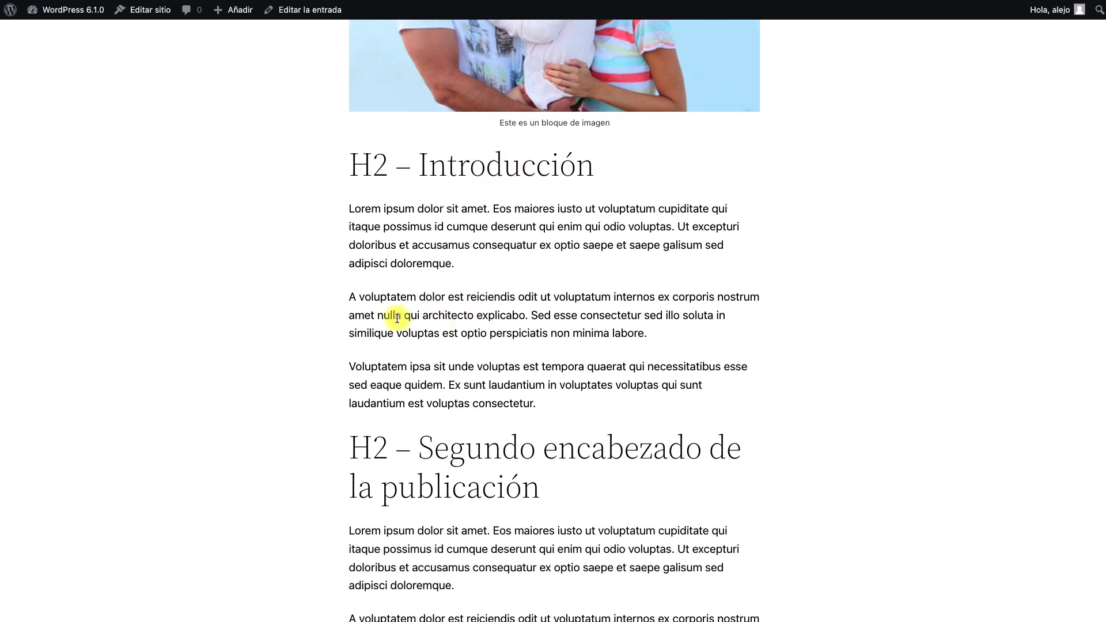
{"action": "scroll", "coordinate": [468, 311], "scroll_direction": "down", "scroll_amount": 4}
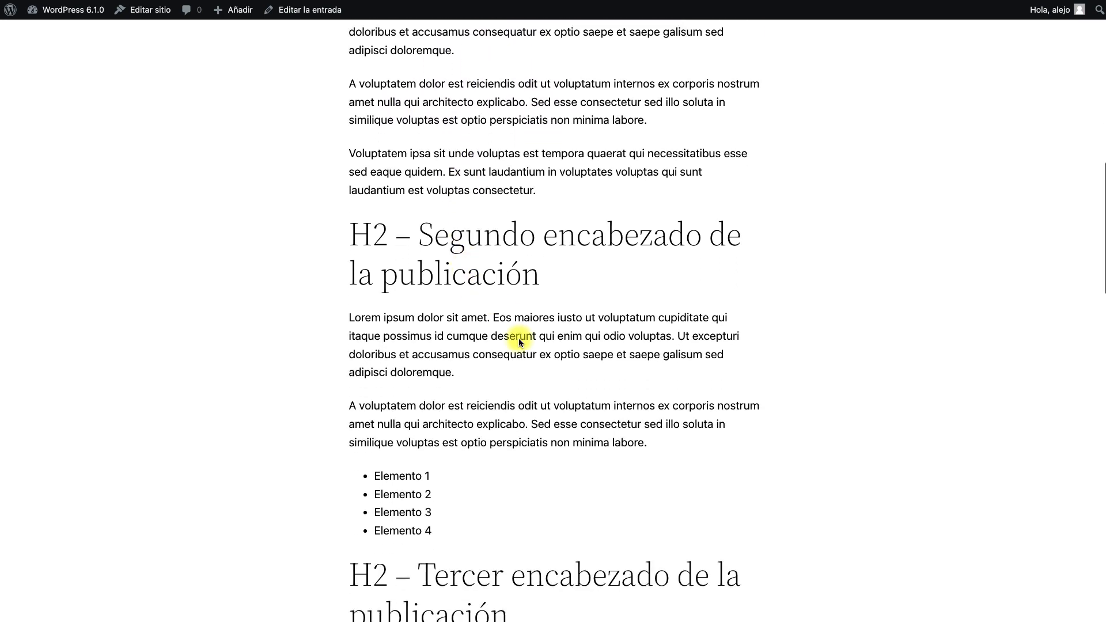
{"action": "scroll", "coordinate": [499, 415], "scroll_direction": "down", "scroll_amount": 1}
{"action": "scroll", "coordinate": [530, 336], "scroll_direction": "down", "scroll_amount": 4}
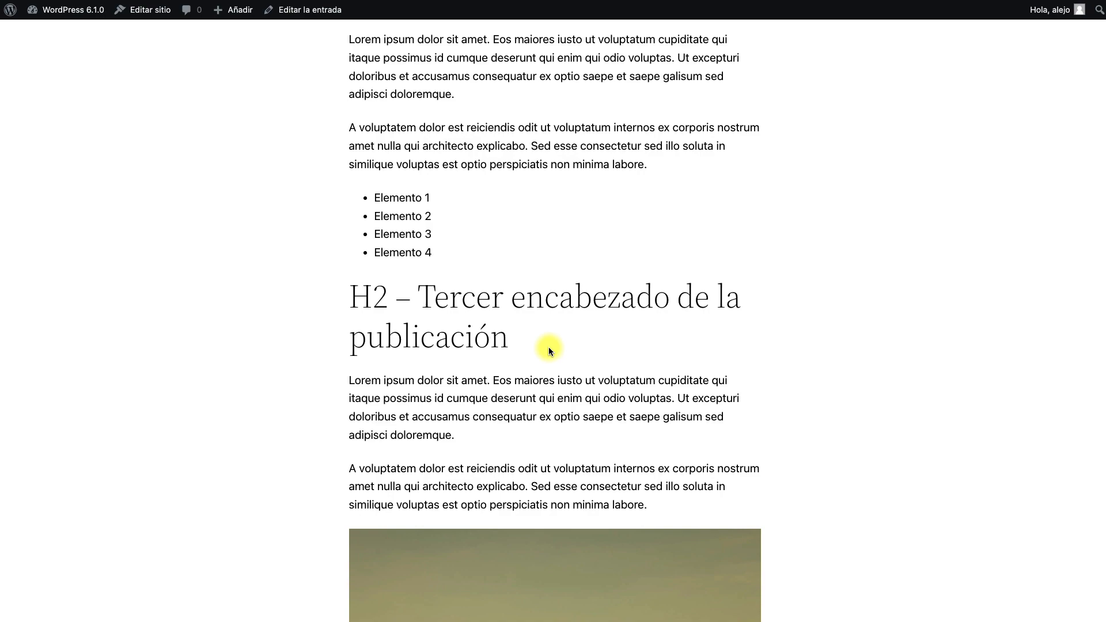
{"action": "scroll", "coordinate": [548, 346], "scroll_direction": "up", "scroll_amount": 15}
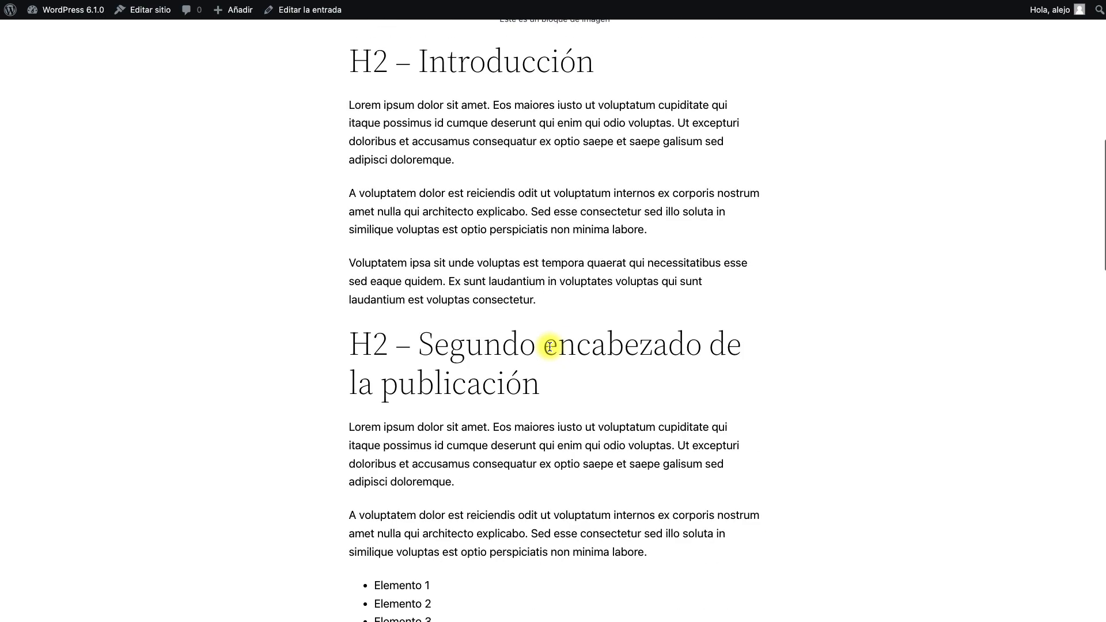
{"action": "scroll", "coordinate": [550, 344], "scroll_direction": "down", "scroll_amount": 5}
{"action": "scroll", "coordinate": [550, 343], "scroll_direction": "down", "scroll_amount": 20}
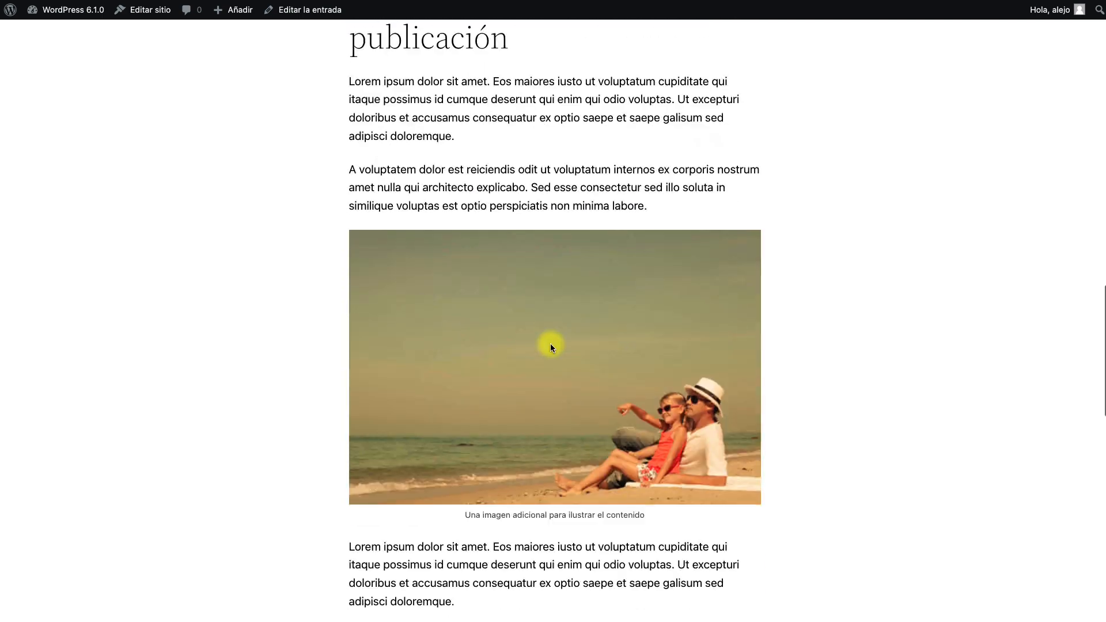
{"action": "scroll", "coordinate": [551, 344], "scroll_direction": "down", "scroll_amount": 5}
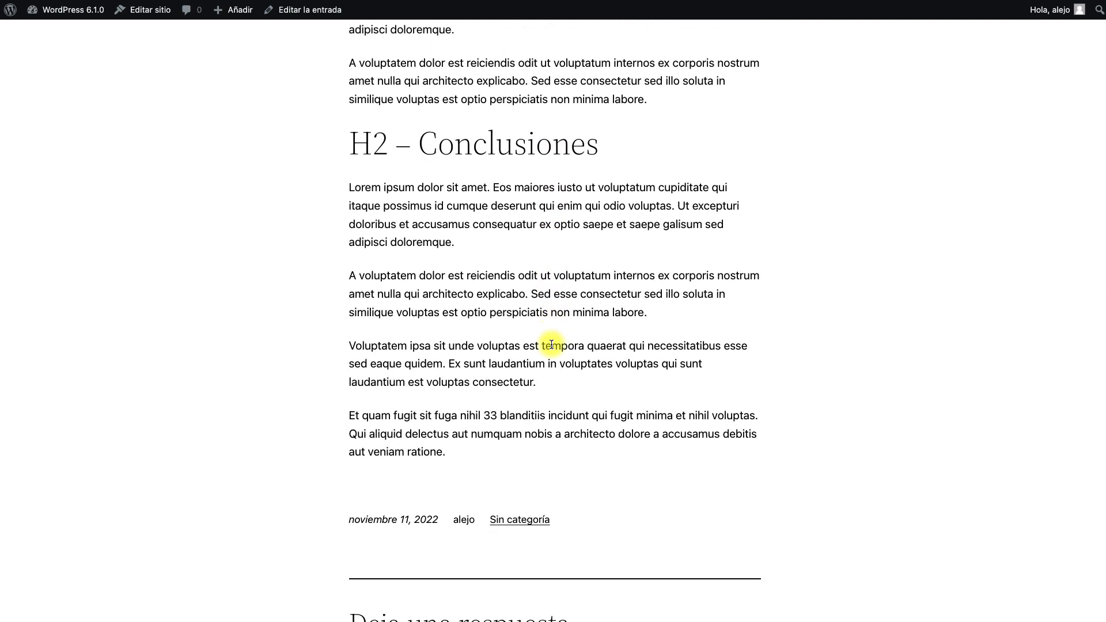
{"action": "scroll", "coordinate": [552, 344], "scroll_direction": "up", "scroll_amount": 20}
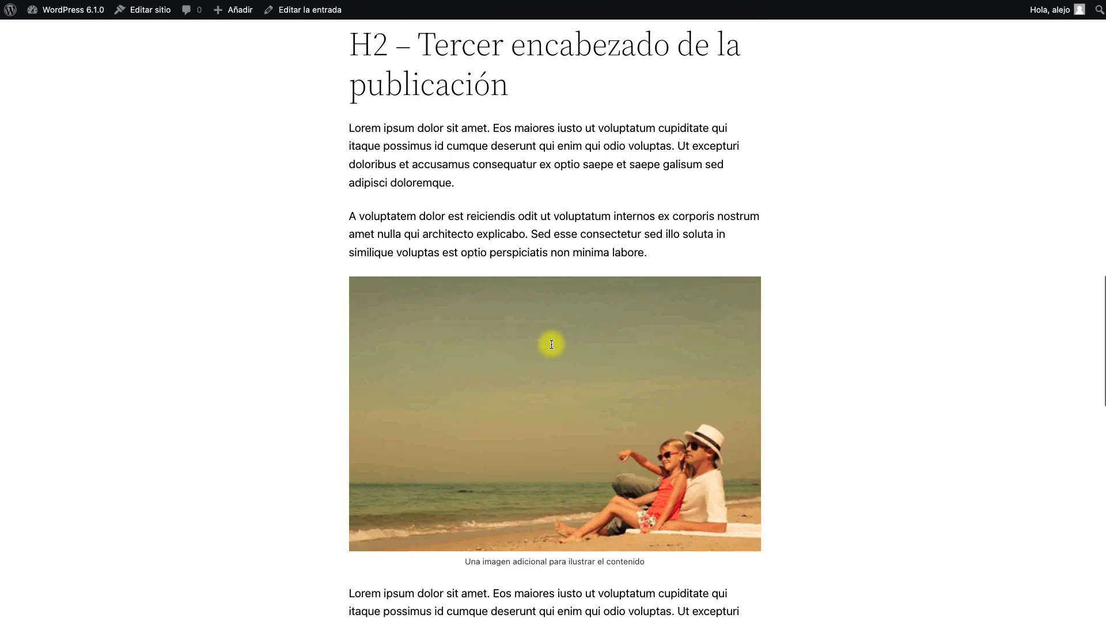
{"action": "scroll", "coordinate": [551, 345], "scroll_direction": "down", "scroll_amount": 1}
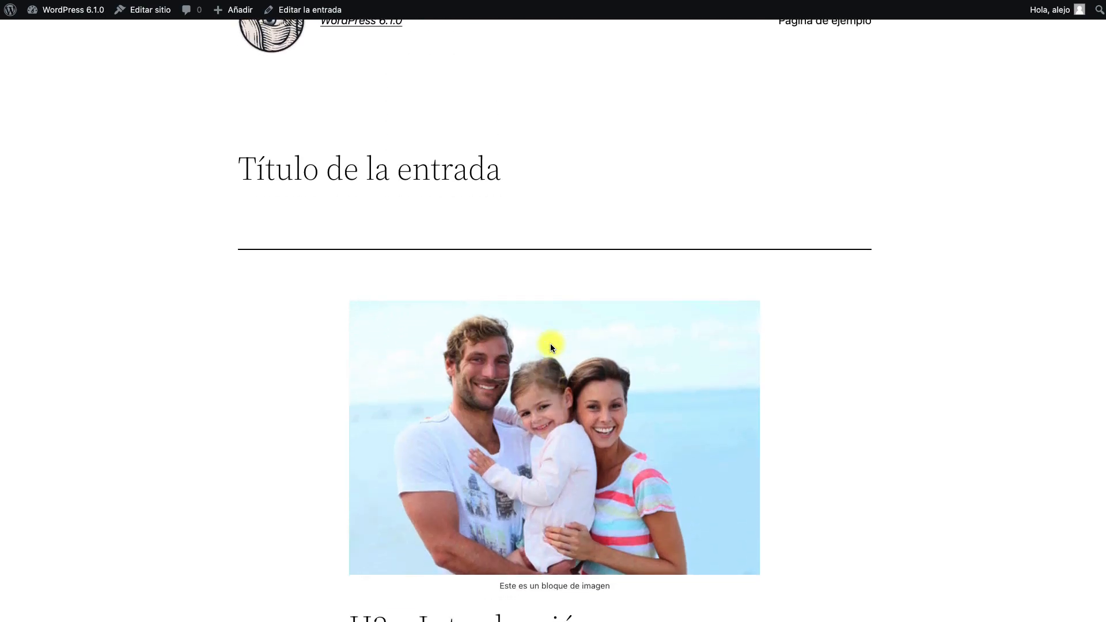
{"action": "scroll", "coordinate": [551, 344], "scroll_direction": "down", "scroll_amount": 8}
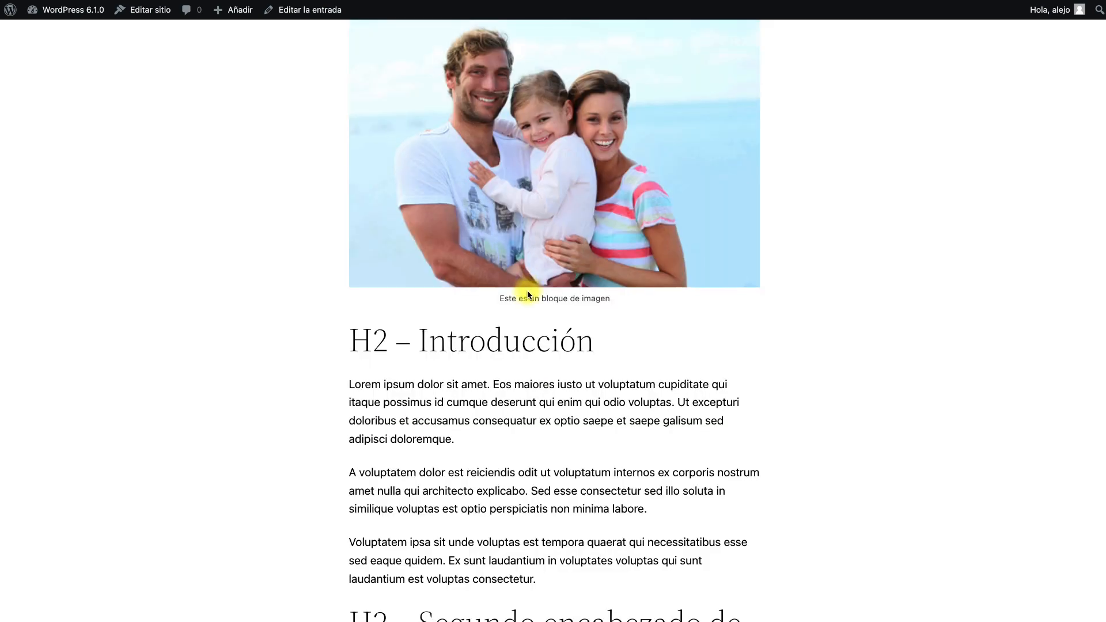
{"action": "scroll", "coordinate": [530, 374], "scroll_direction": "down", "scroll_amount": 3}
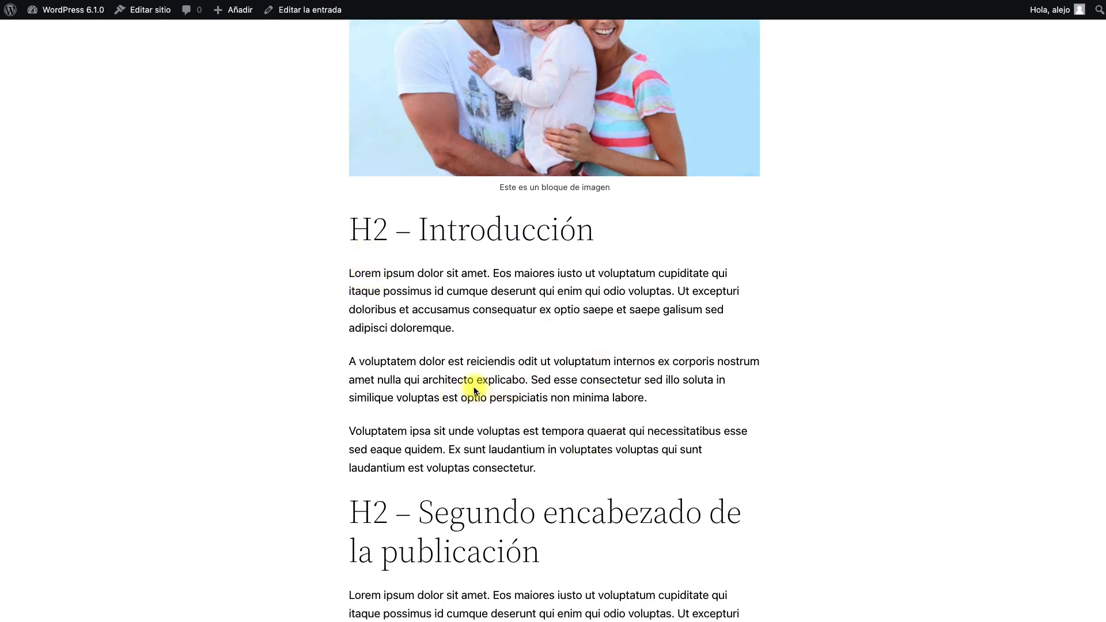
{"action": "scroll", "coordinate": [477, 390], "scroll_direction": "down", "scroll_amount": 2}
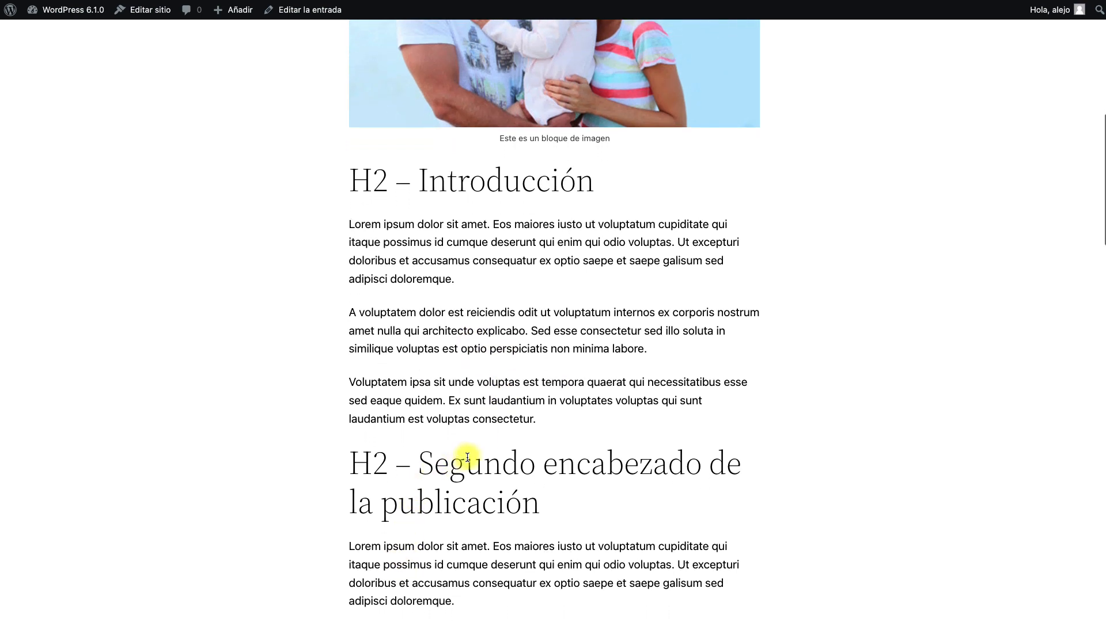
{"action": "scroll", "coordinate": [455, 524], "scroll_direction": "down", "scroll_amount": 6}
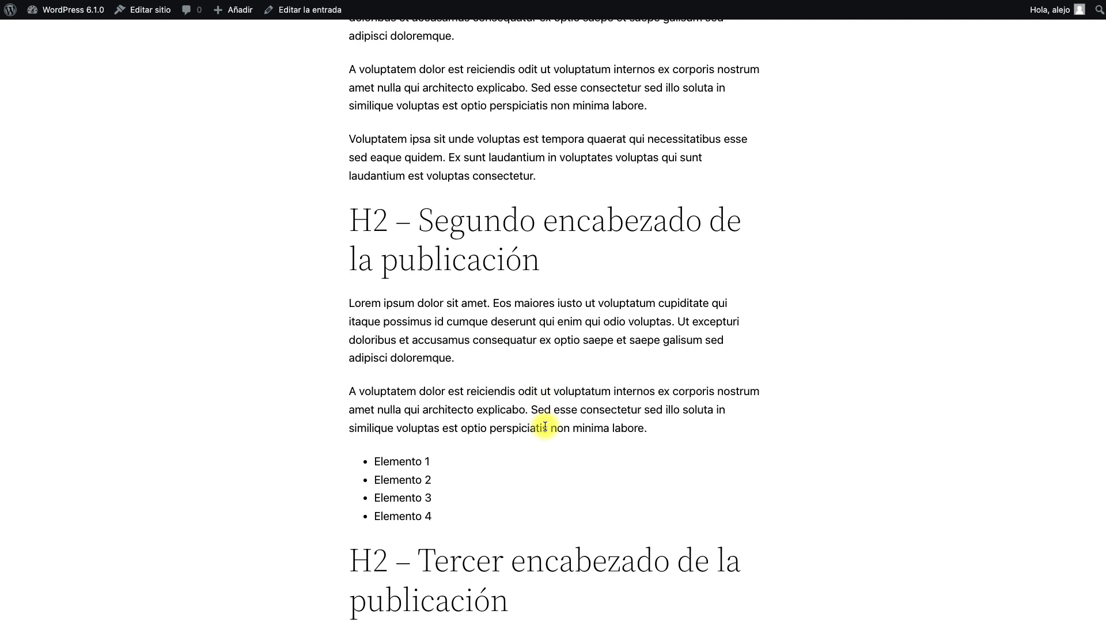
{"action": "scroll", "coordinate": [546, 425], "scroll_direction": "down", "scroll_amount": 5}
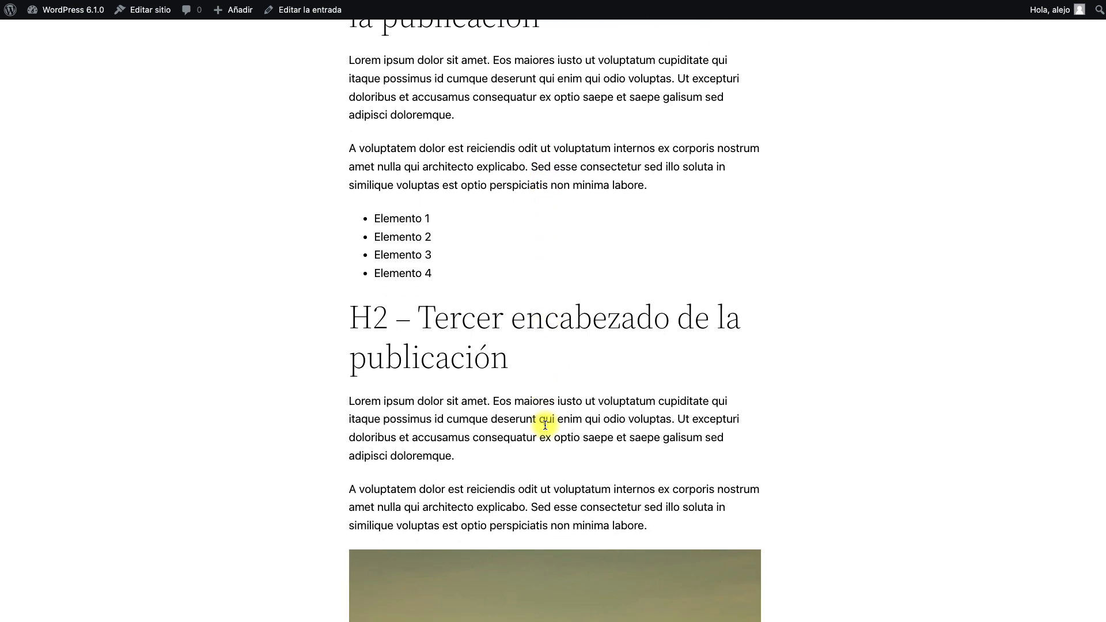
{"action": "scroll", "coordinate": [545, 425], "scroll_direction": "up", "scroll_amount": 15}
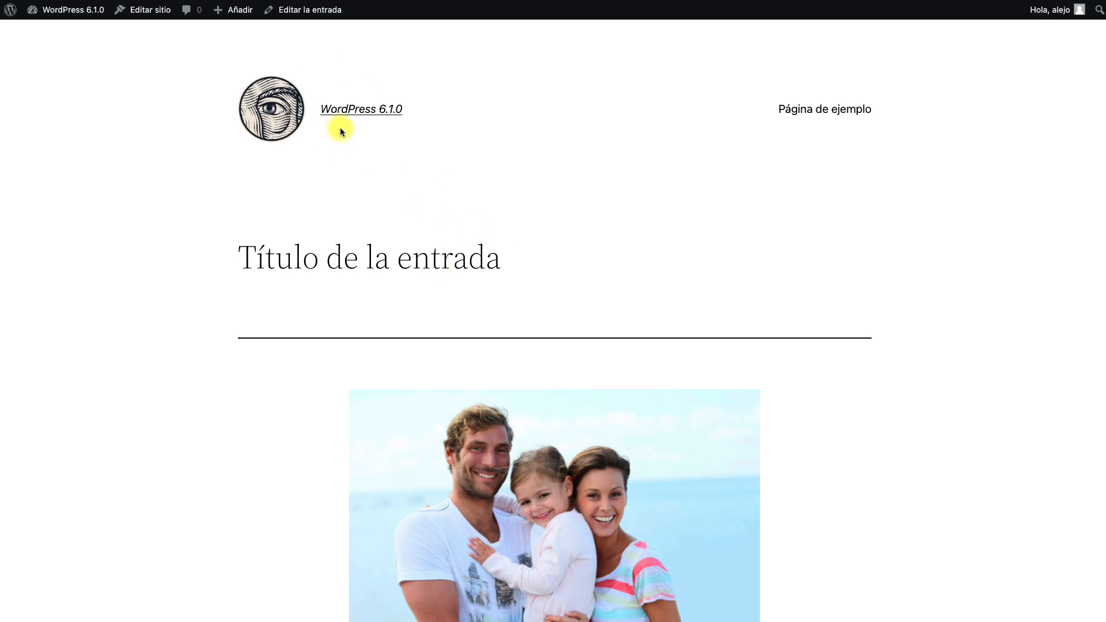
{"action": "scroll", "coordinate": [476, 336], "scroll_direction": "down", "scroll_amount": 3}
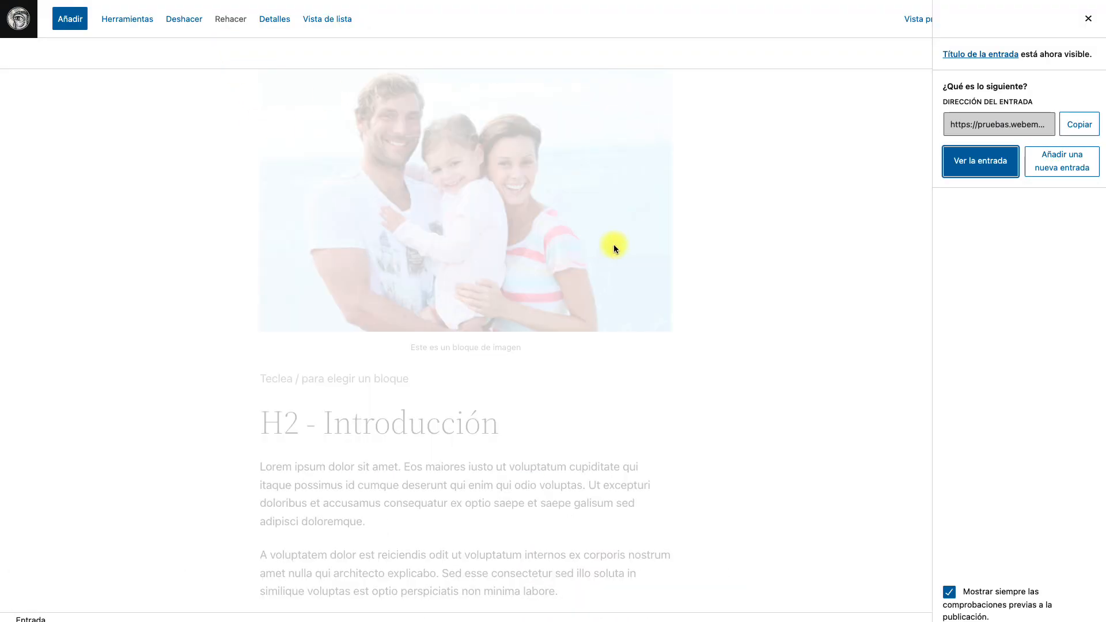
Back in the post editor, inspect the family photo, the "H2 - Introducción" heading and the second introduction paragraph as separate blocks
{"action": "left_click", "coordinate": [614, 246]}
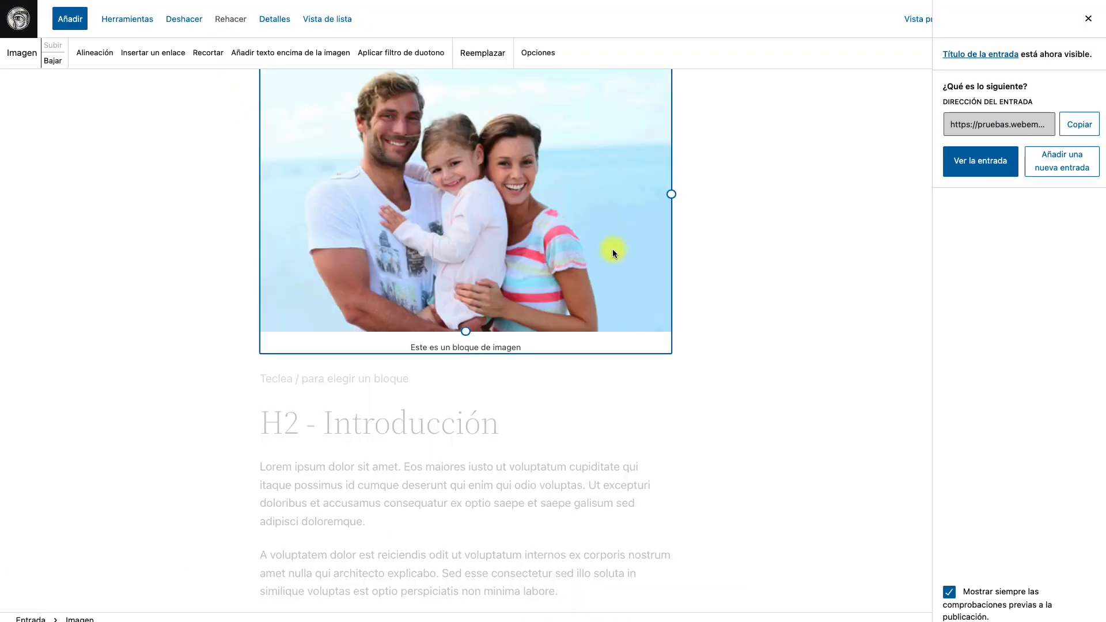
{"action": "left_click", "coordinate": [584, 458]}
{"action": "left_click", "coordinate": [498, 425]}
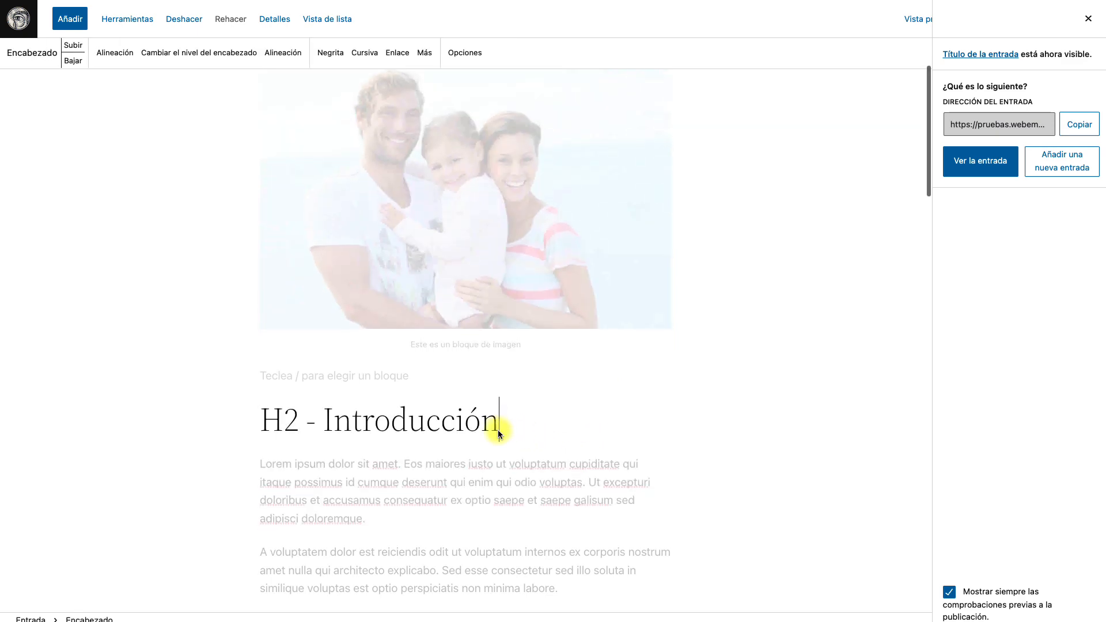
{"action": "scroll", "coordinate": [524, 455], "scroll_direction": "down", "scroll_amount": 2}
{"action": "scroll", "coordinate": [518, 476], "scroll_direction": "down", "scroll_amount": 2}
{"action": "left_click", "coordinate": [487, 477]}
{"action": "scroll", "coordinate": [484, 467], "scroll_direction": "down", "scroll_amount": 4}
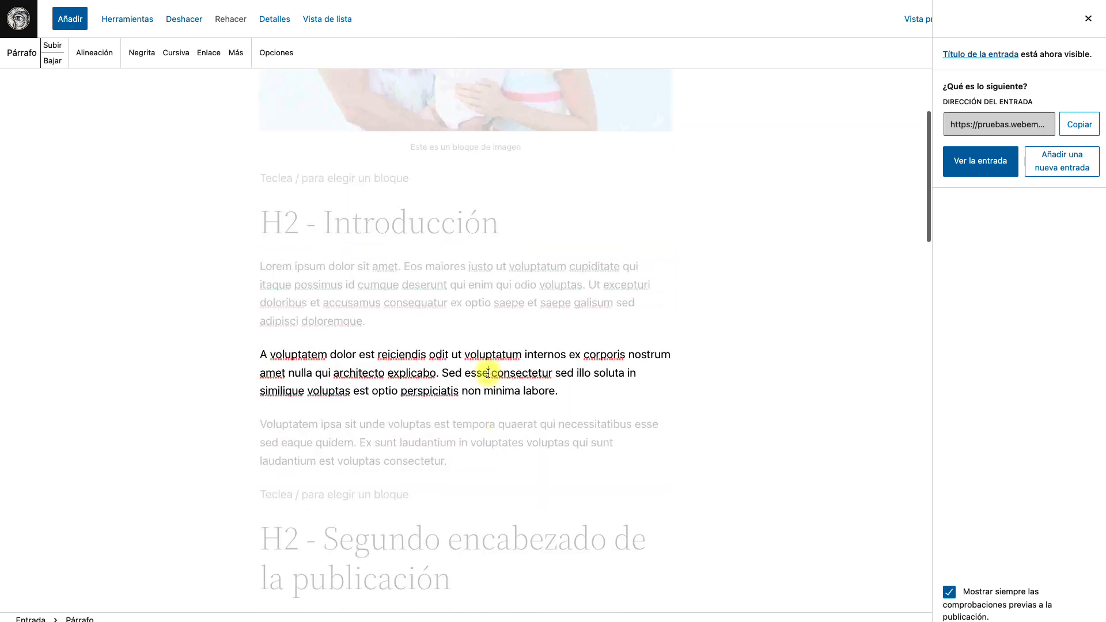
Examine the block options for the third introduction paragraph and the empty block below it
{"action": "left_click", "coordinate": [473, 448]}
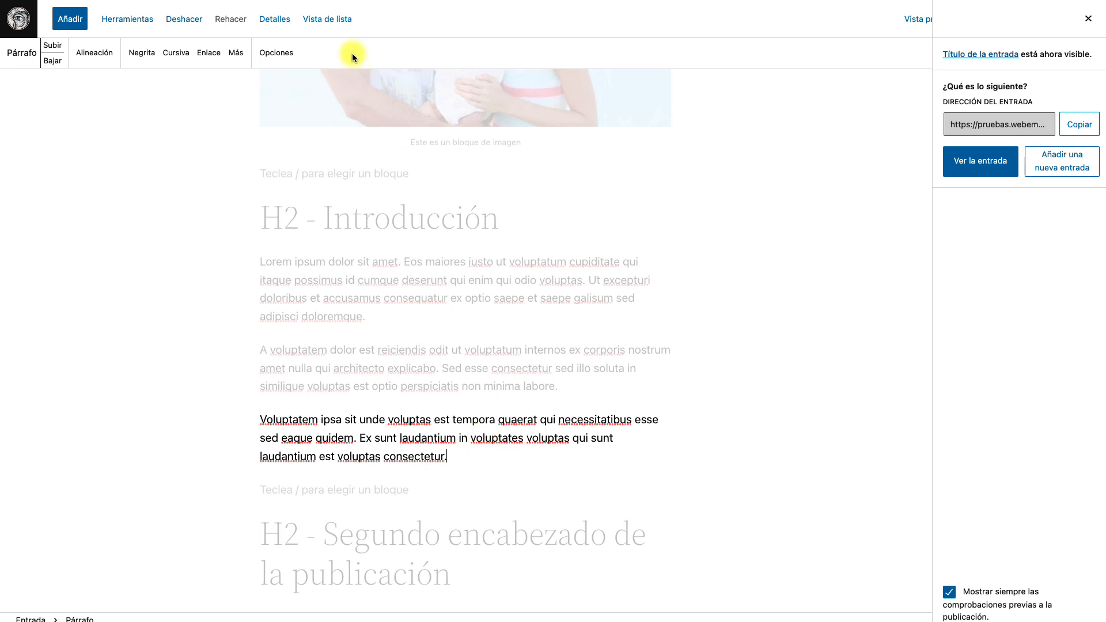
{"action": "left_click", "coordinate": [276, 52]}
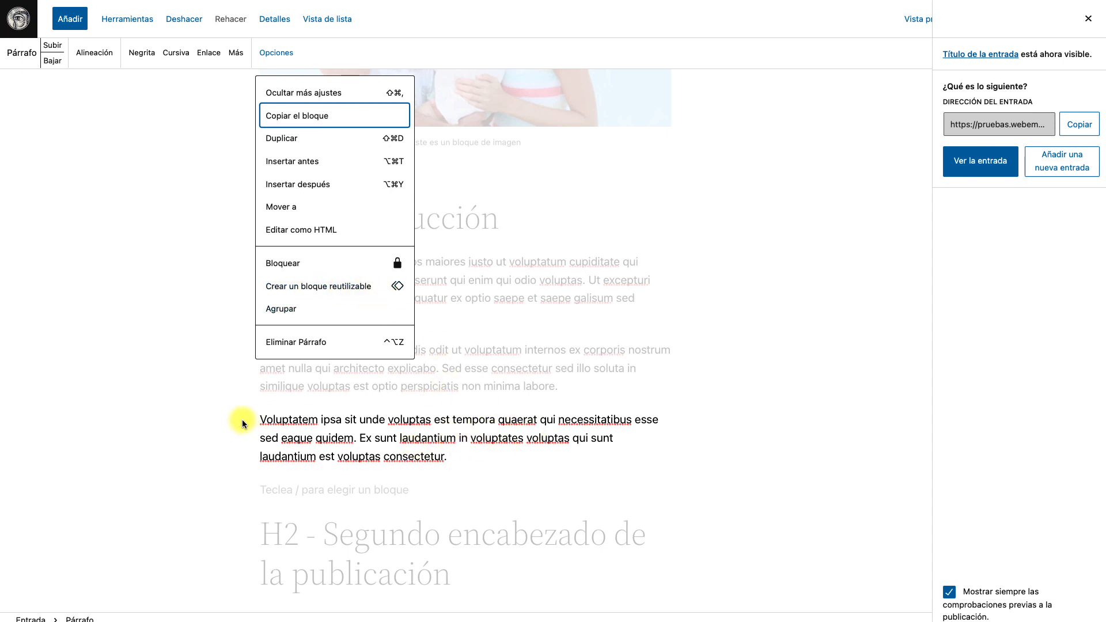
{"action": "left_click_drag", "start_coordinate": [266, 419], "coordinate": [495, 464]}
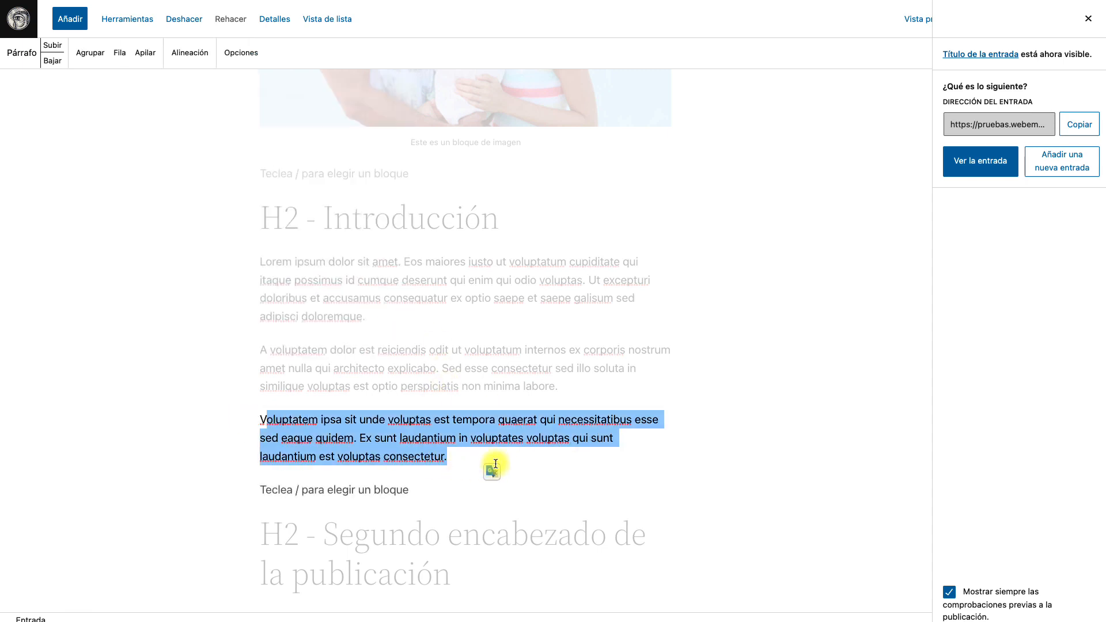
{"action": "left_click", "coordinate": [579, 483]}
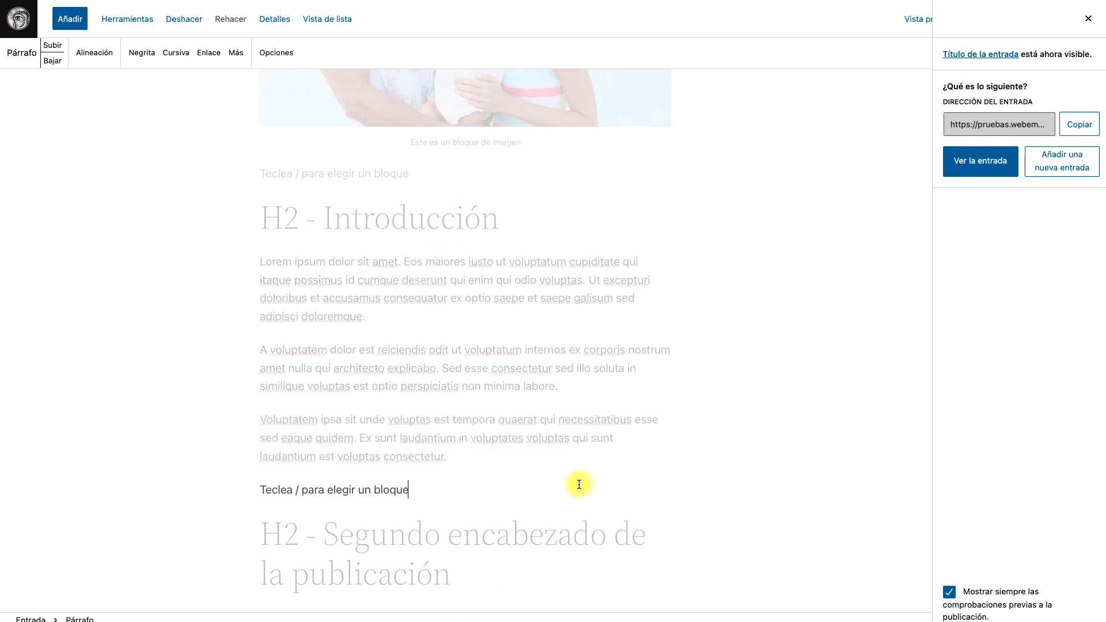
Select all content blocks of the post, from the family photo through the conclusions, and combine them into one group
{"action": "scroll", "coordinate": [540, 402], "scroll_direction": "up", "scroll_amount": 3}
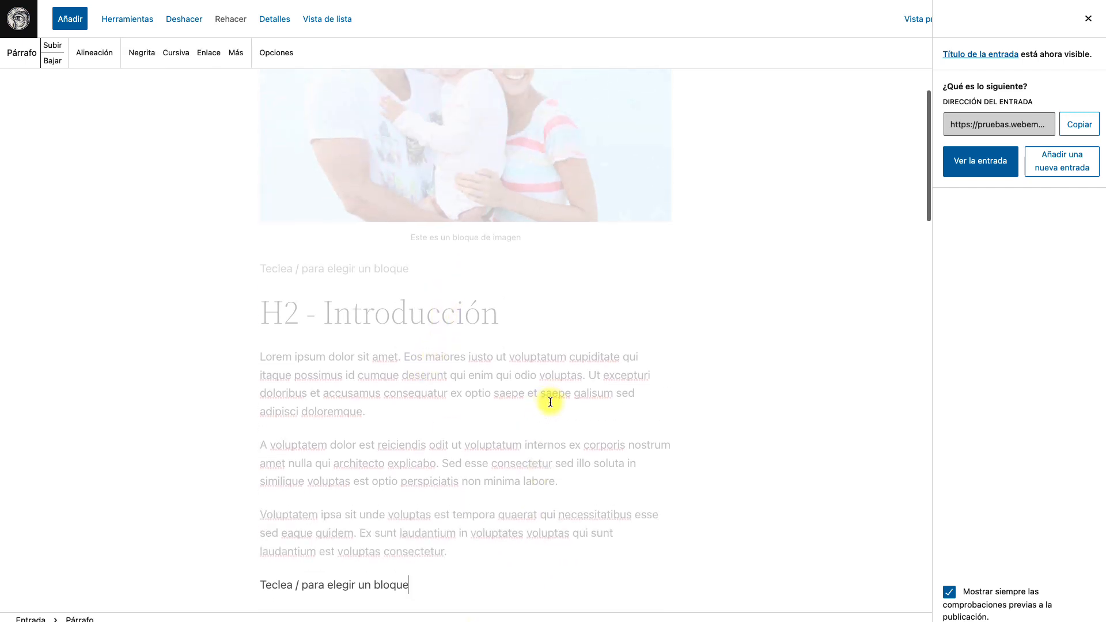
{"action": "scroll", "coordinate": [489, 326], "scroll_direction": "up", "scroll_amount": 7}
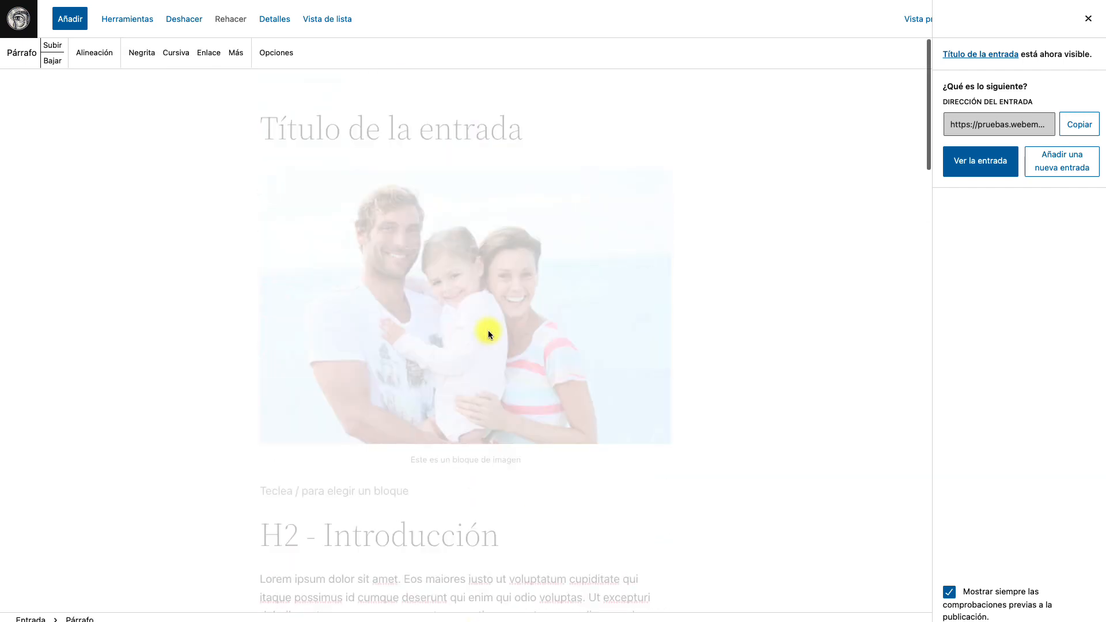
{"action": "left_click", "coordinate": [265, 109]}
{"action": "key", "text": "super+a"}
{"action": "key", "text": "super+a"}
{"action": "scroll", "coordinate": [333, 88], "scroll_direction": "down", "scroll_amount": 3}
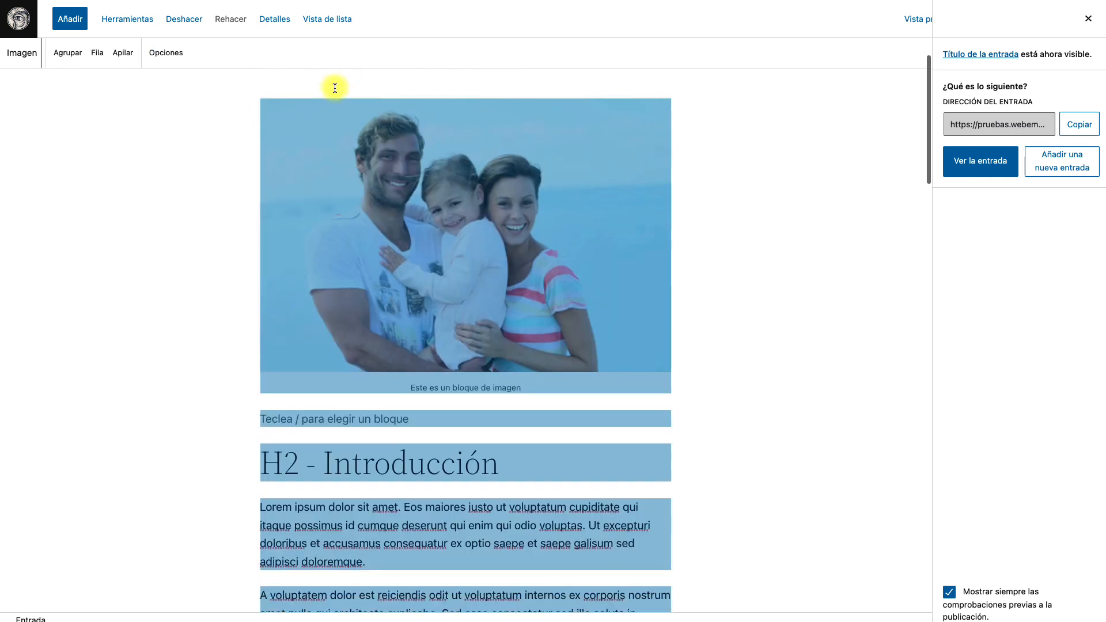
{"action": "scroll", "coordinate": [402, 242], "scroll_direction": "down", "scroll_amount": 12}
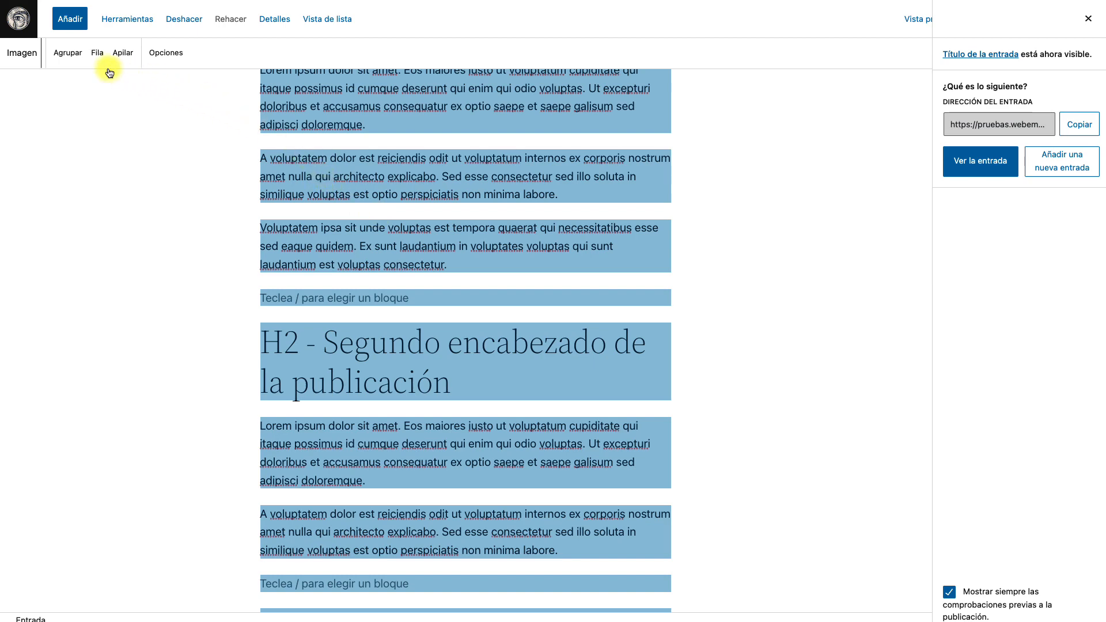
{"action": "left_click", "coordinate": [68, 52]}
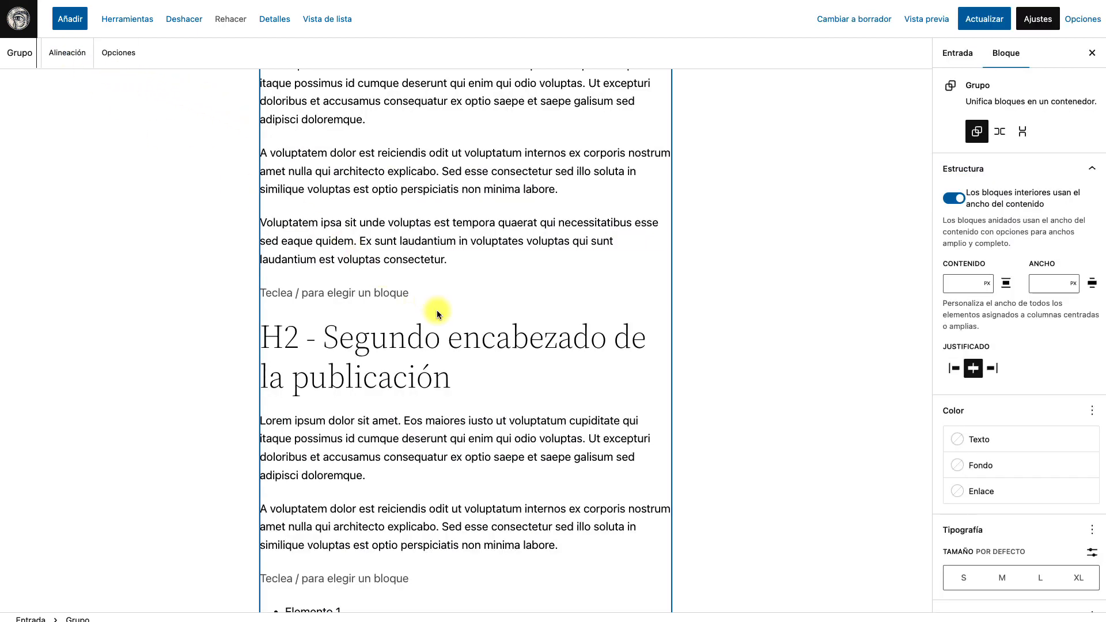
Save the whole content group as a reusable block named "Bloque reutilizable Entrada Blog base"
{"action": "scroll", "coordinate": [437, 310], "scroll_direction": "up", "scroll_amount": 10}
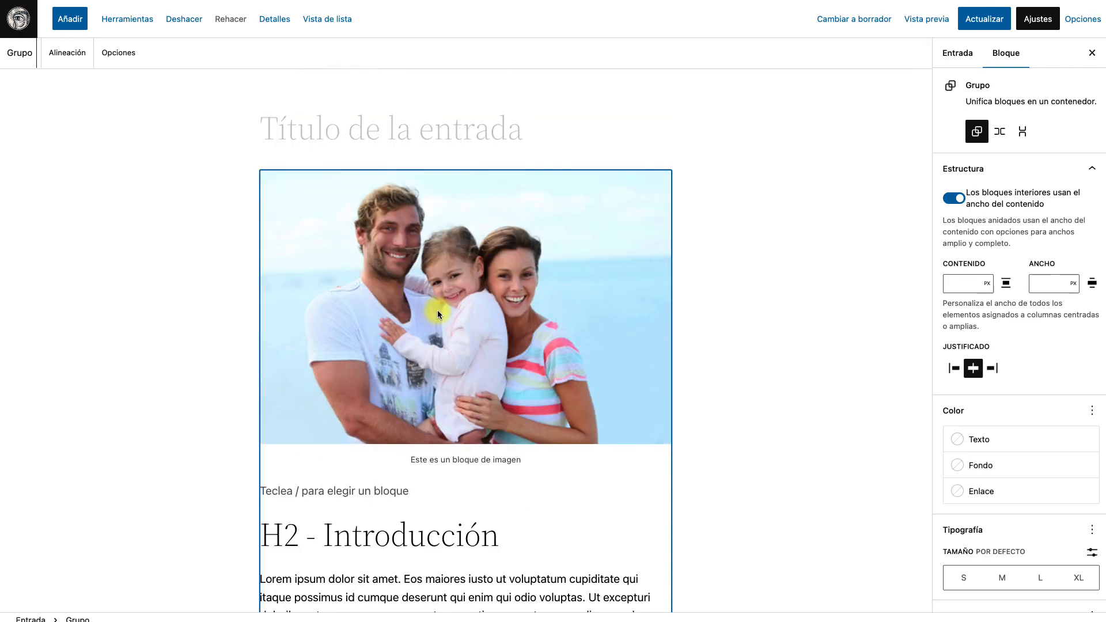
{"action": "scroll", "coordinate": [437, 311], "scroll_direction": "down", "scroll_amount": 9}
{"action": "scroll", "coordinate": [461, 323], "scroll_direction": "down", "scroll_amount": 12}
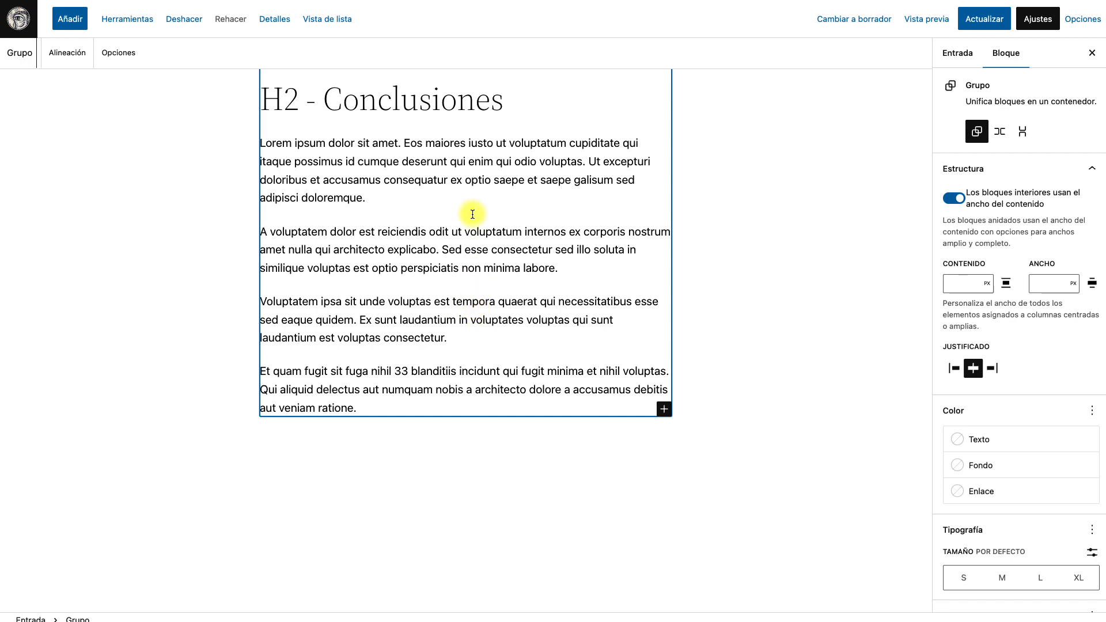
{"action": "scroll", "coordinate": [505, 296], "scroll_direction": "up", "scroll_amount": 3}
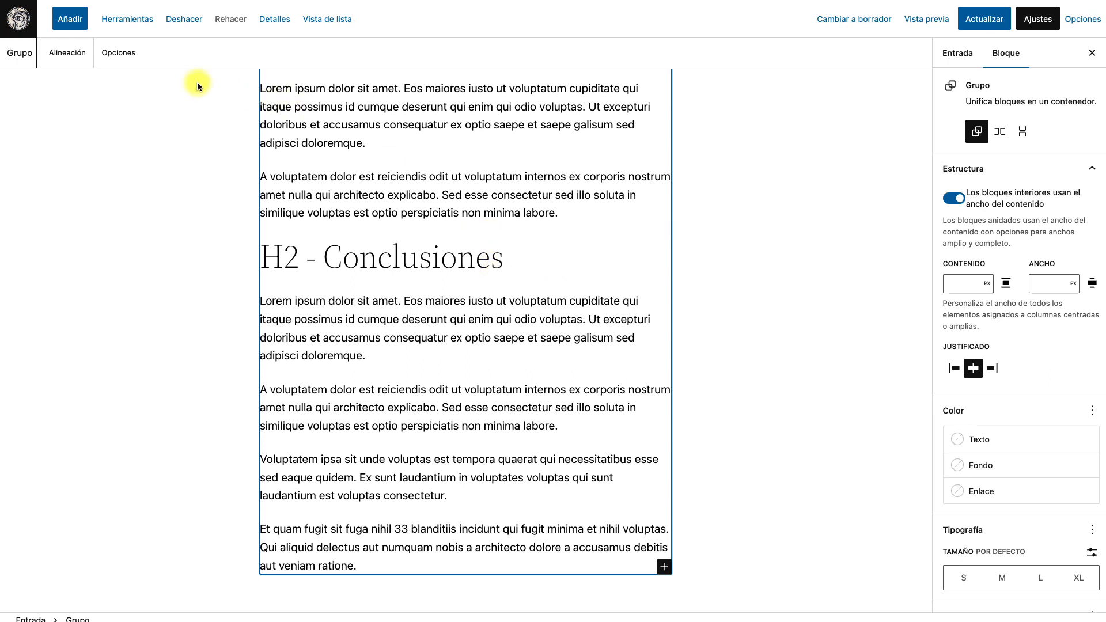
{"action": "left_click", "coordinate": [107, 52]}
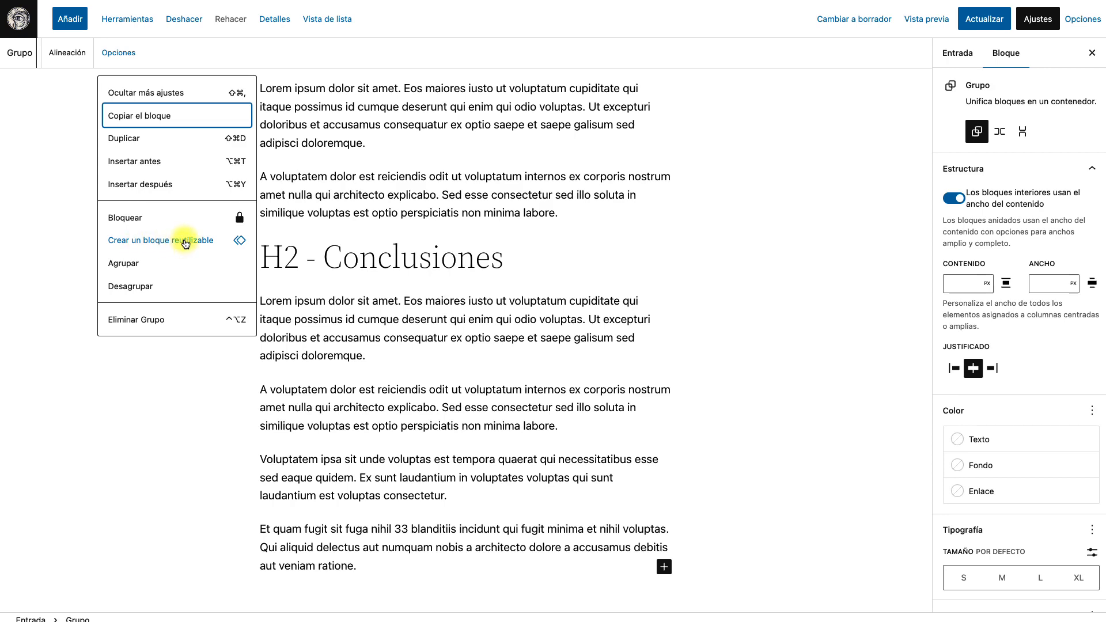
{"action": "left_click", "coordinate": [186, 241]}
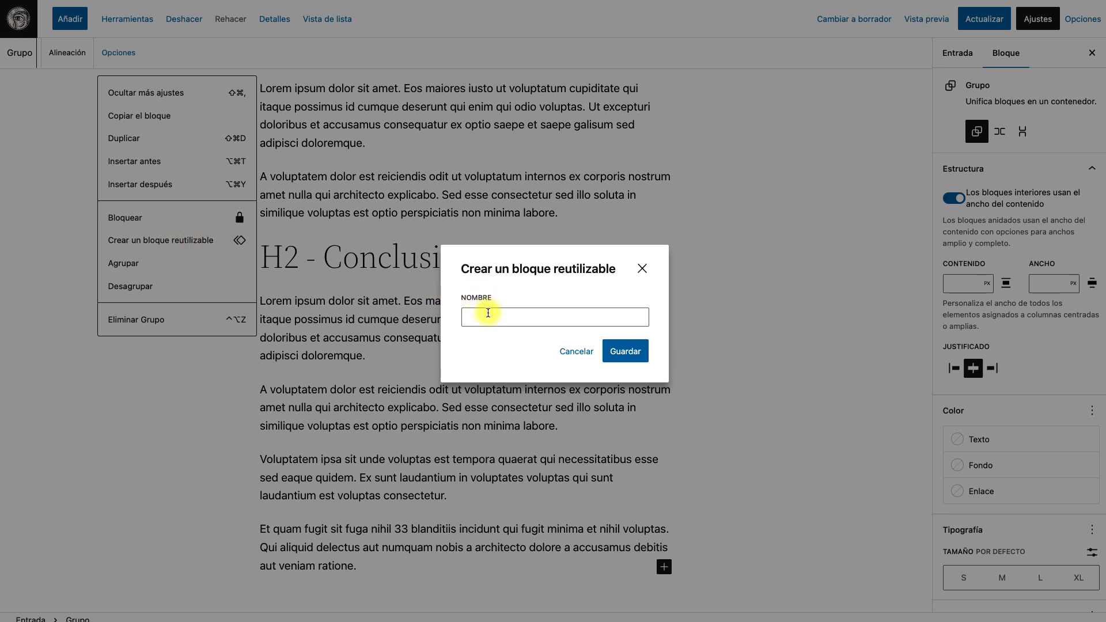
{"action": "left_click", "coordinate": [487, 316]}
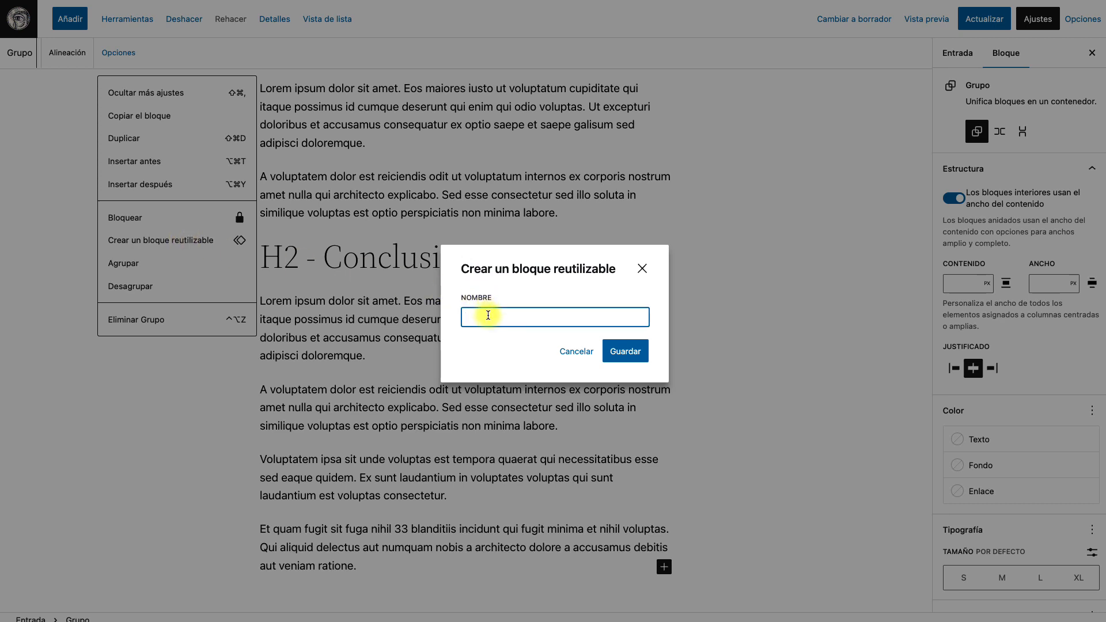
{"action": "type", "text": "B"}
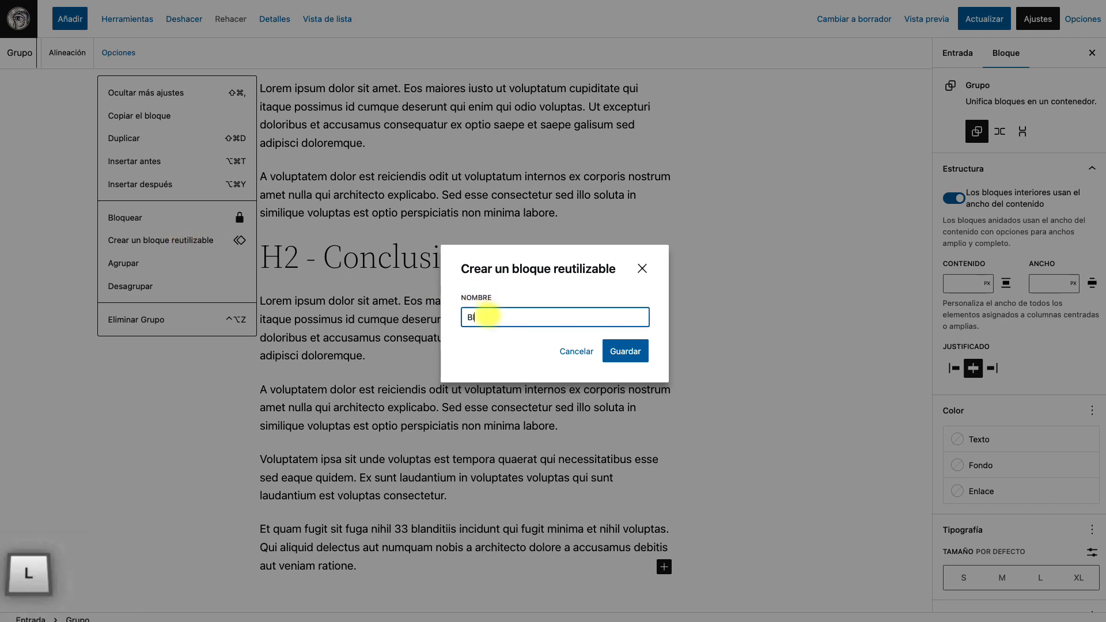
{"action": "type", "text": "loque reutilizable Entrada Blog base"}
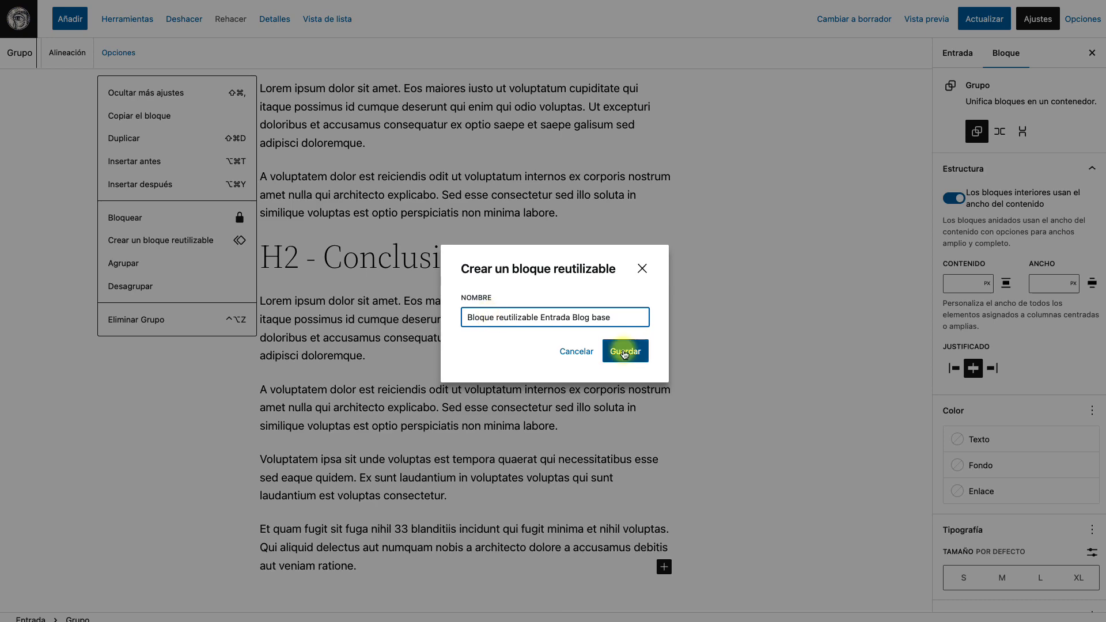
{"action": "left_click", "coordinate": [624, 350]}
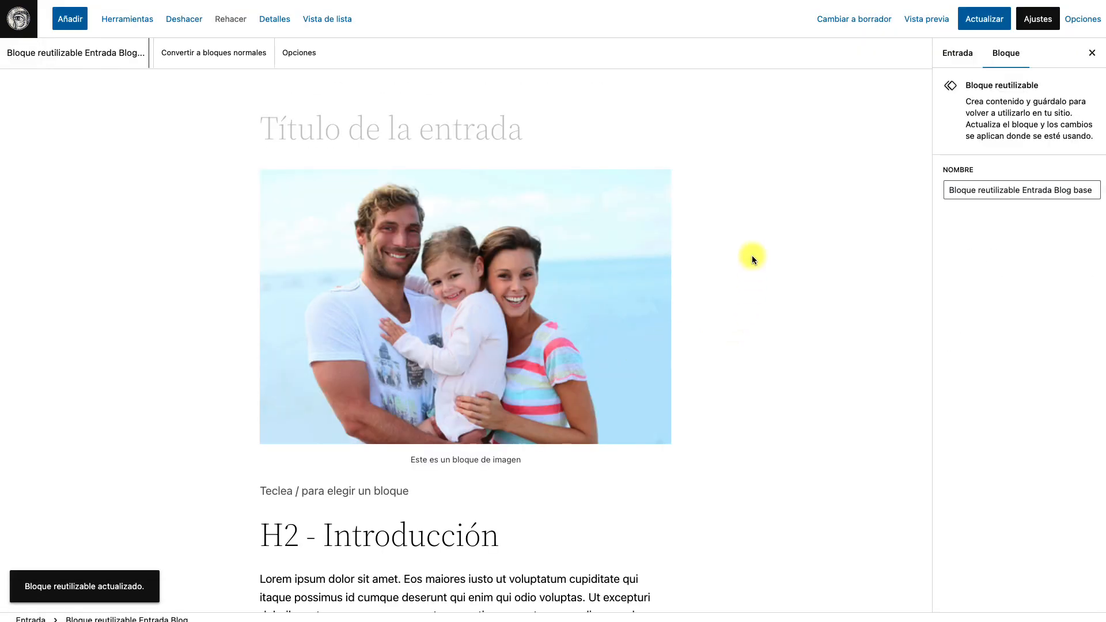
Return to the posts list and create a new post titled "Un día de playa en familia"
{"action": "left_click", "coordinate": [18, 20]}
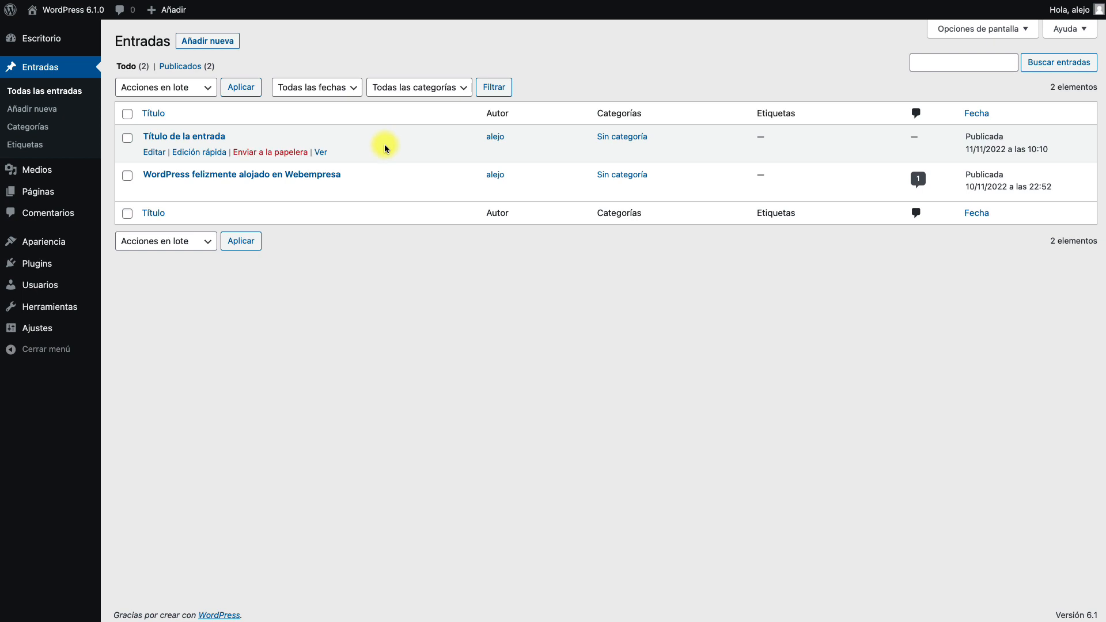
{"action": "left_click", "coordinate": [217, 43]}
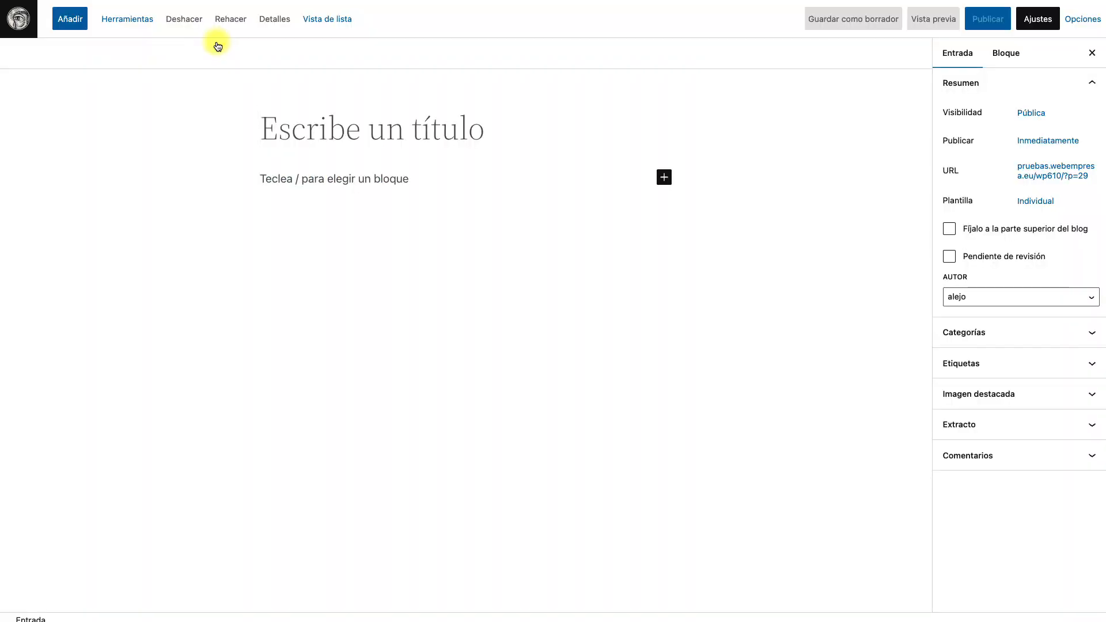
{"action": "type", "text": "Un dí"}
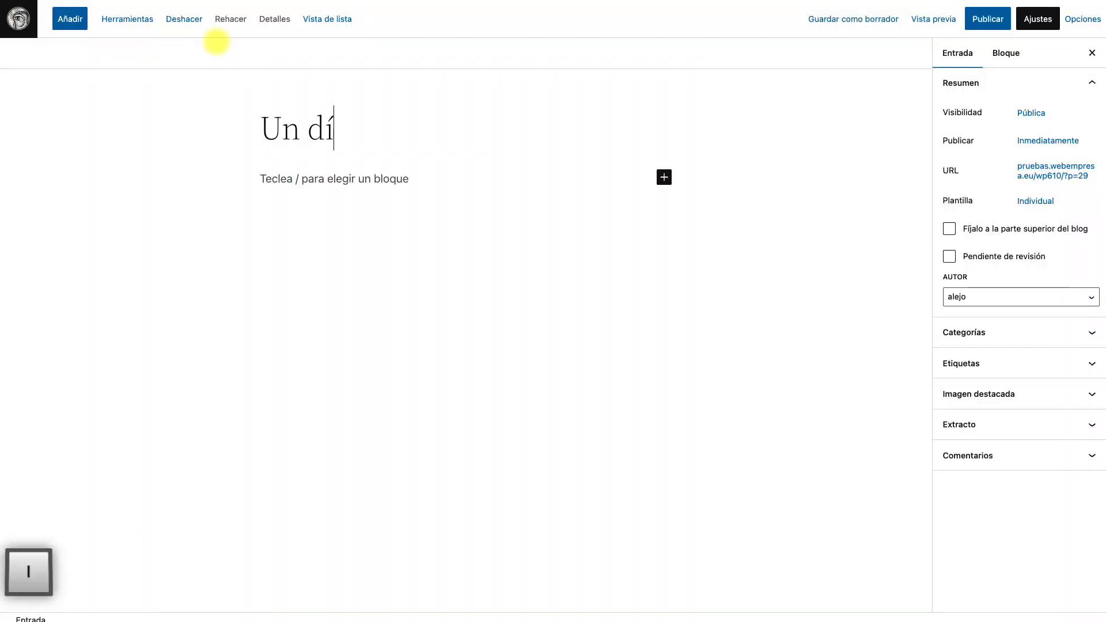
{"action": "type", "text": "a de playa en fam"}
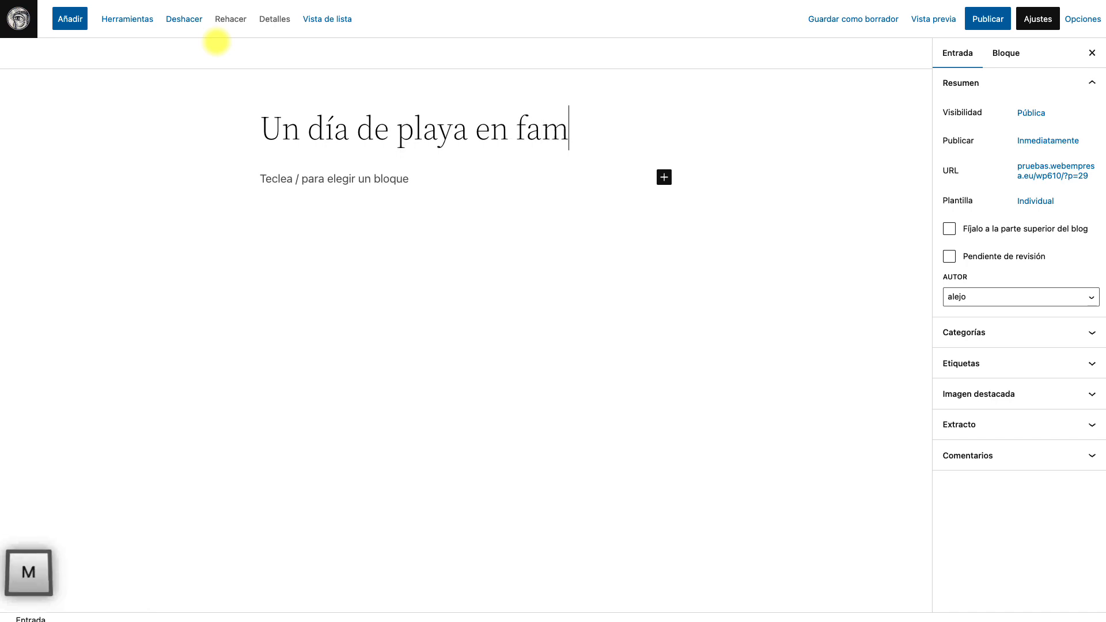
{"action": "type", "text": "ilia"}
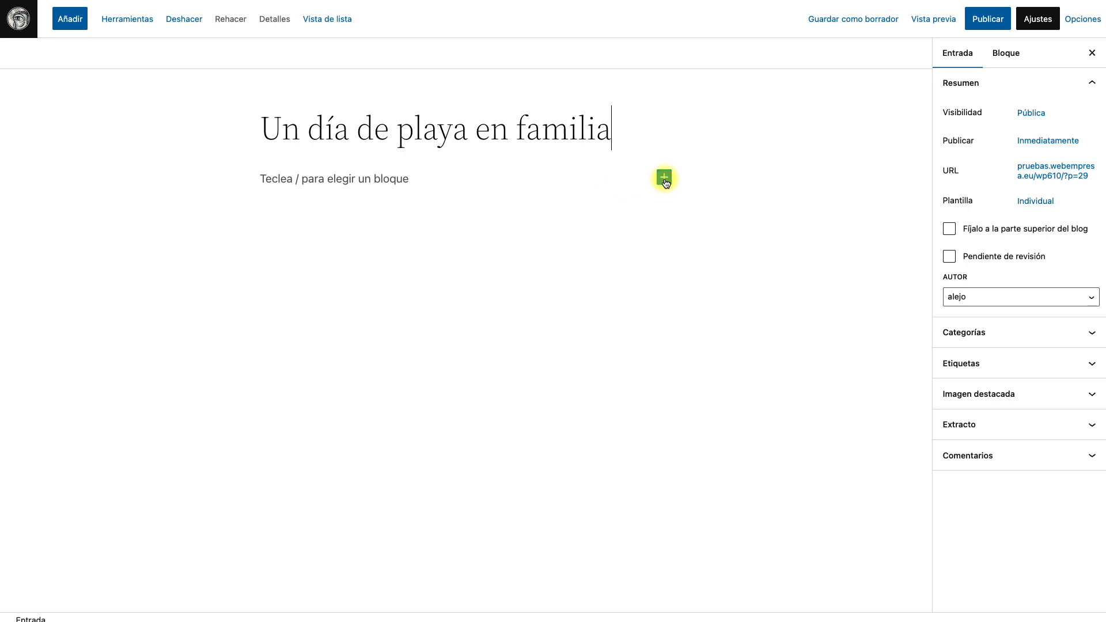
Search the block inserter for "reutili" and insert "Bloque reutilizable Entrada Blog base" below the title
{"action": "left_click", "coordinate": [665, 179]}
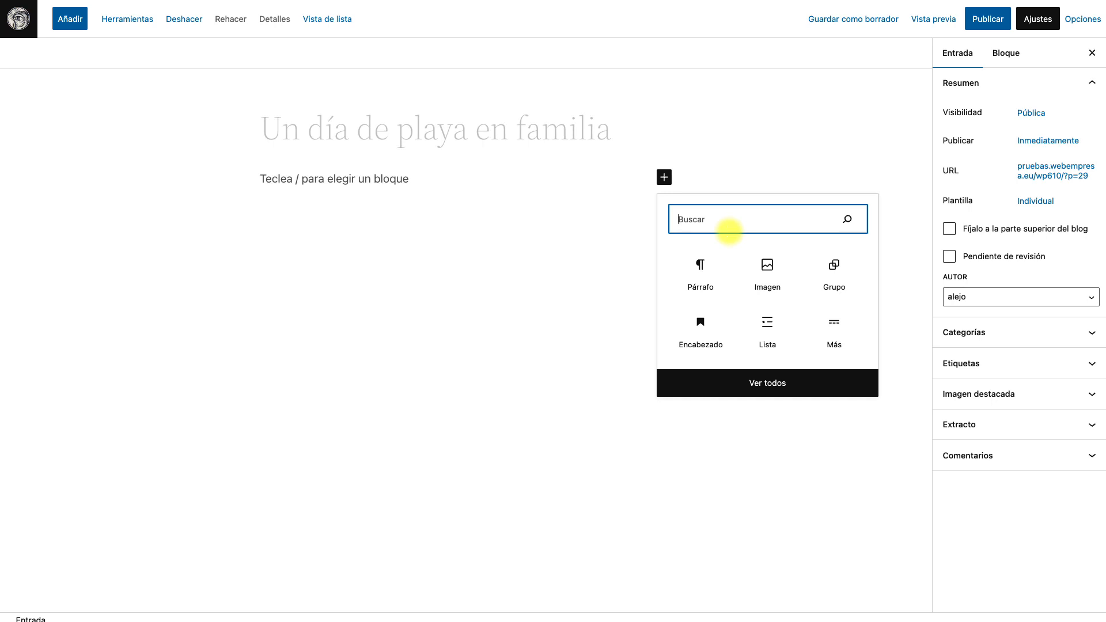
{"action": "type", "text": "reutili"}
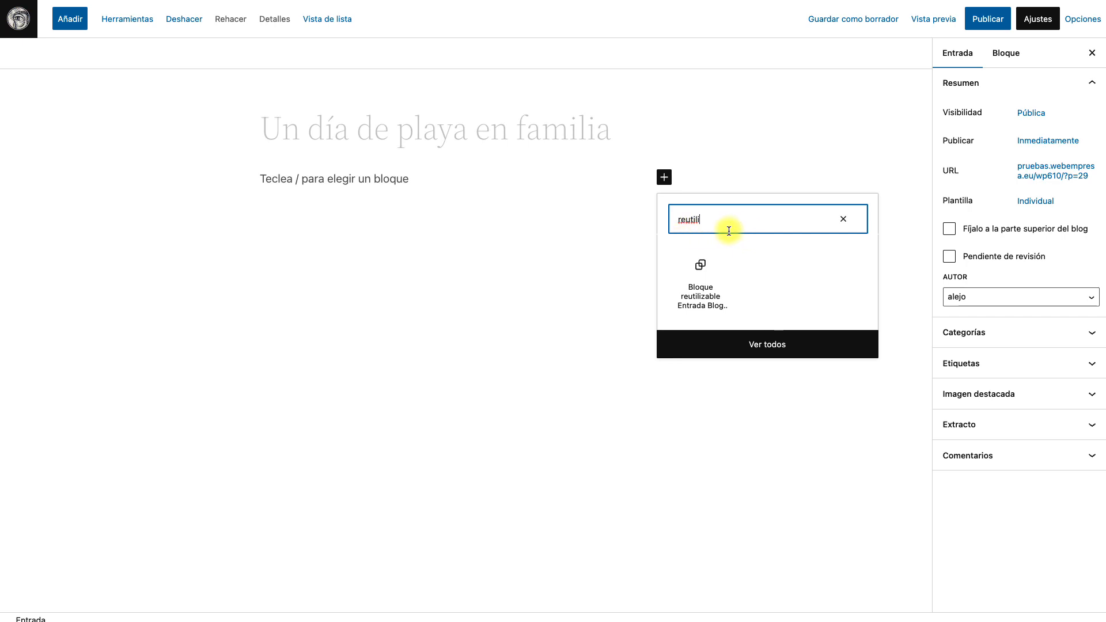
{"action": "left_click", "coordinate": [704, 296]}
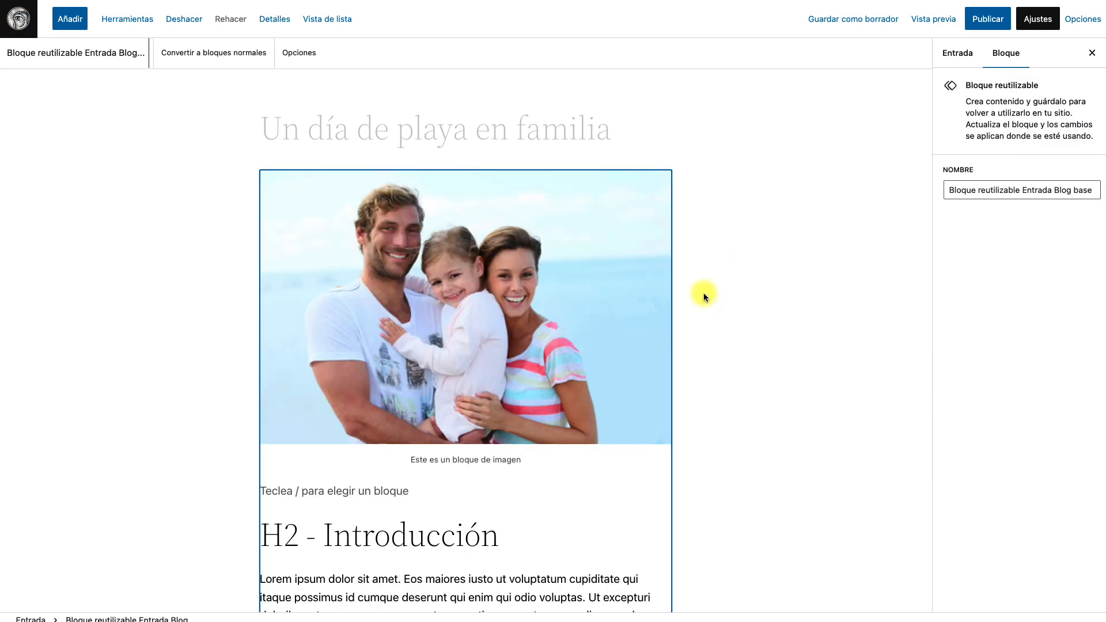
Review the inserted reusable block from the opening family photo down to the conclusions paragraphs
{"action": "scroll", "coordinate": [642, 294], "scroll_direction": "down", "scroll_amount": 15}
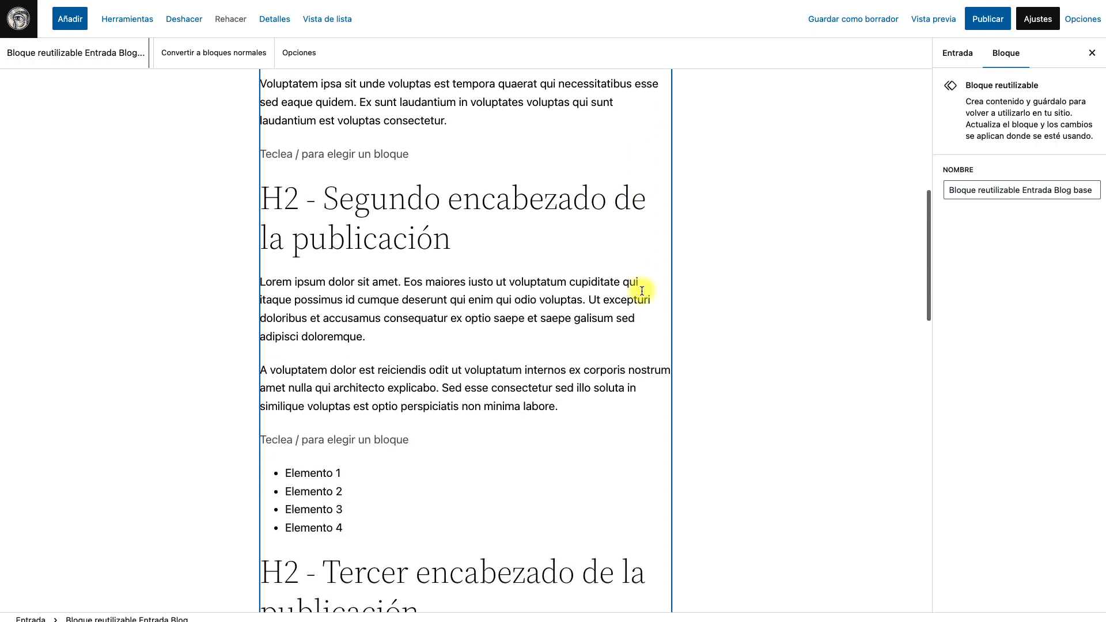
{"action": "scroll", "coordinate": [641, 294], "scroll_direction": "down", "scroll_amount": 10}
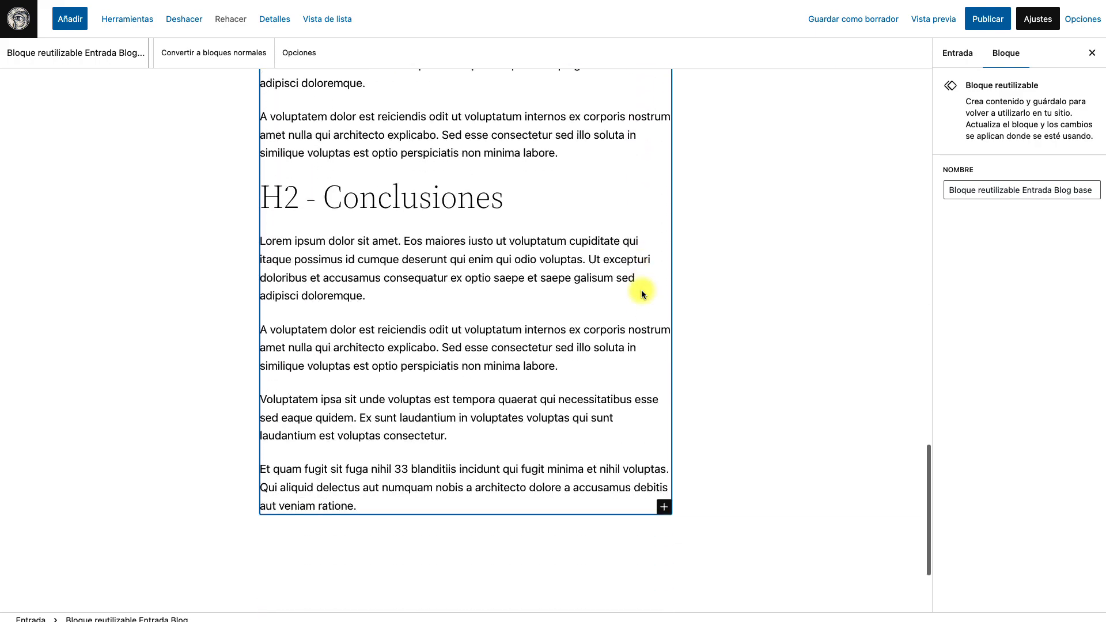
{"action": "scroll", "coordinate": [477, 202], "scroll_direction": "up", "scroll_amount": 20}
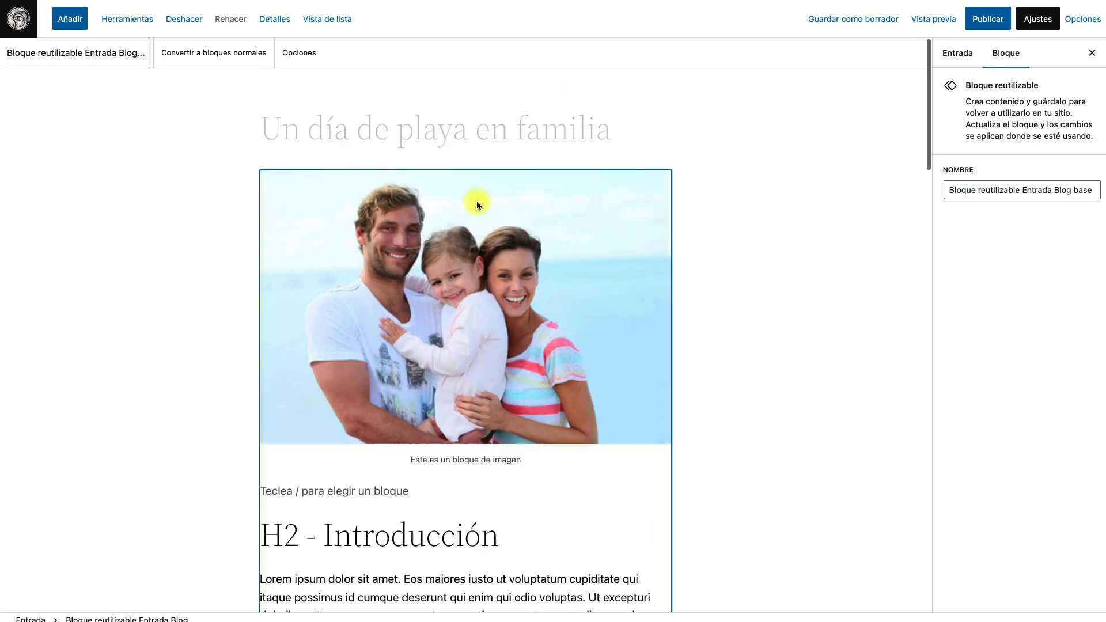
{"action": "scroll", "coordinate": [485, 270], "scroll_direction": "down", "scroll_amount": 20}
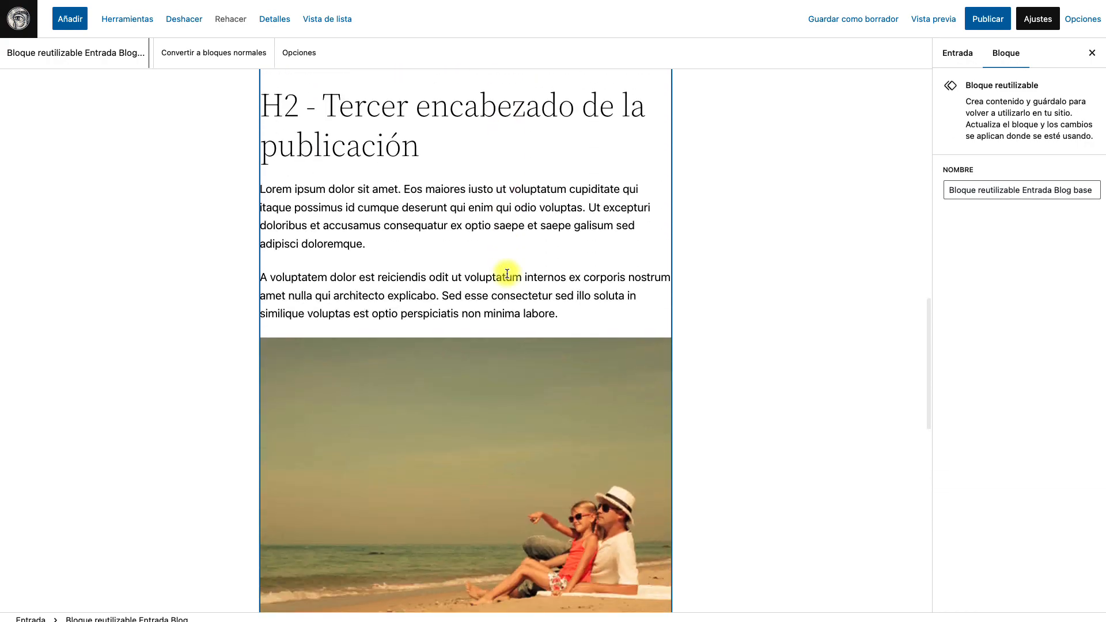
{"action": "scroll", "coordinate": [506, 273], "scroll_direction": "down", "scroll_amount": 10}
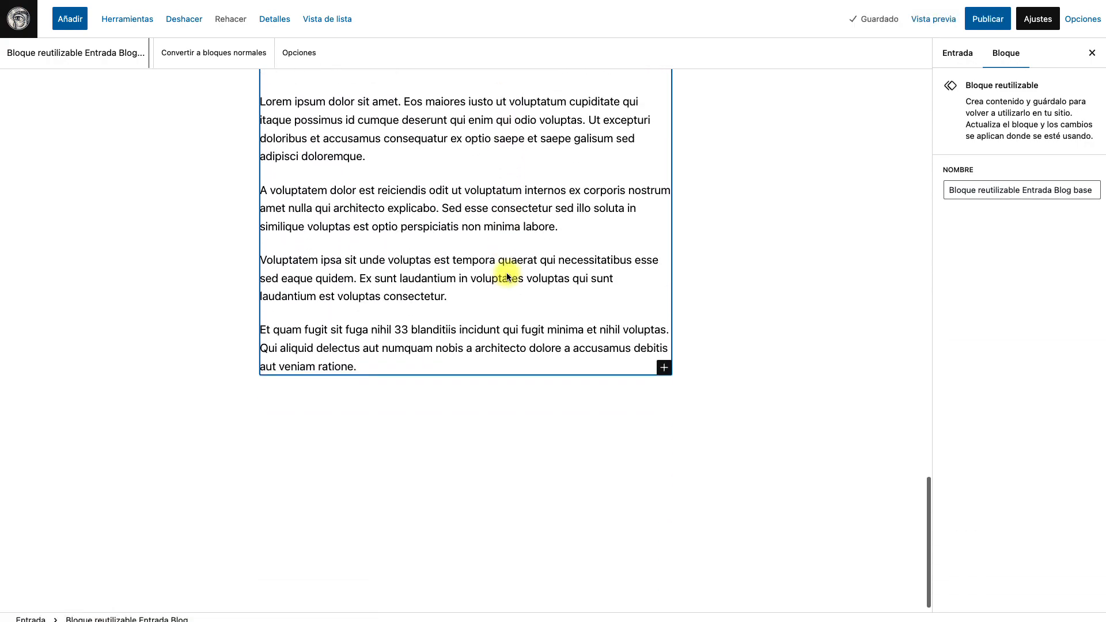
{"action": "scroll", "coordinate": [507, 272], "scroll_direction": "up", "scroll_amount": 15}
{"action": "scroll", "coordinate": [506, 277], "scroll_direction": "up", "scroll_amount": 18}
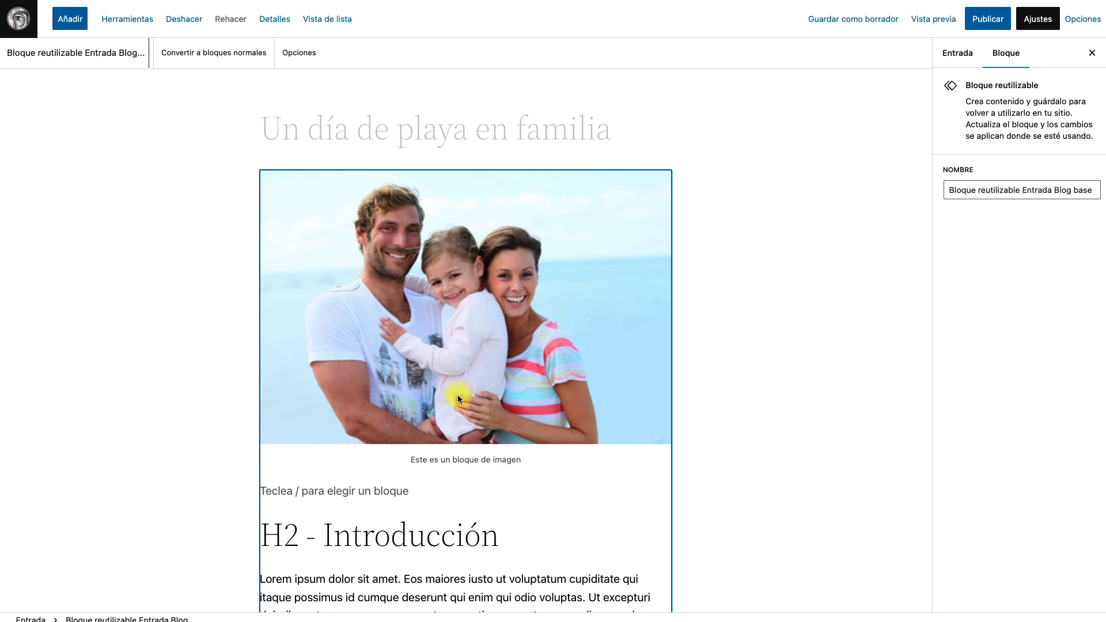
Change the reusable block's first heading to "H2 - Primer Hs" and save the block together with the draft post
{"action": "scroll", "coordinate": [458, 397], "scroll_direction": "down", "scroll_amount": 2}
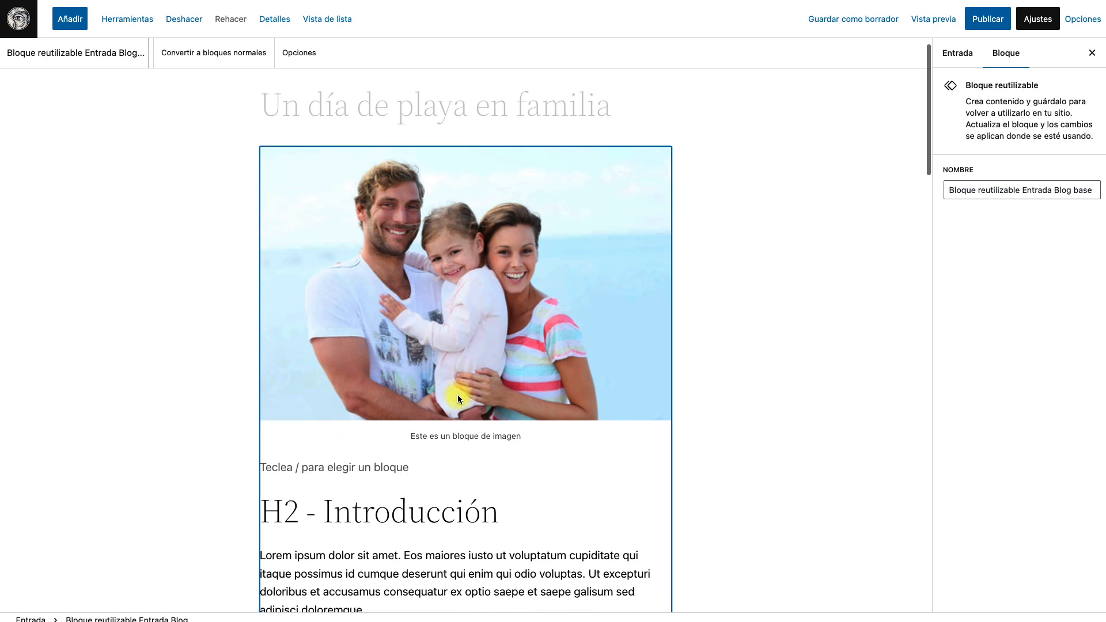
{"action": "scroll", "coordinate": [458, 396], "scroll_direction": "down", "scroll_amount": 1}
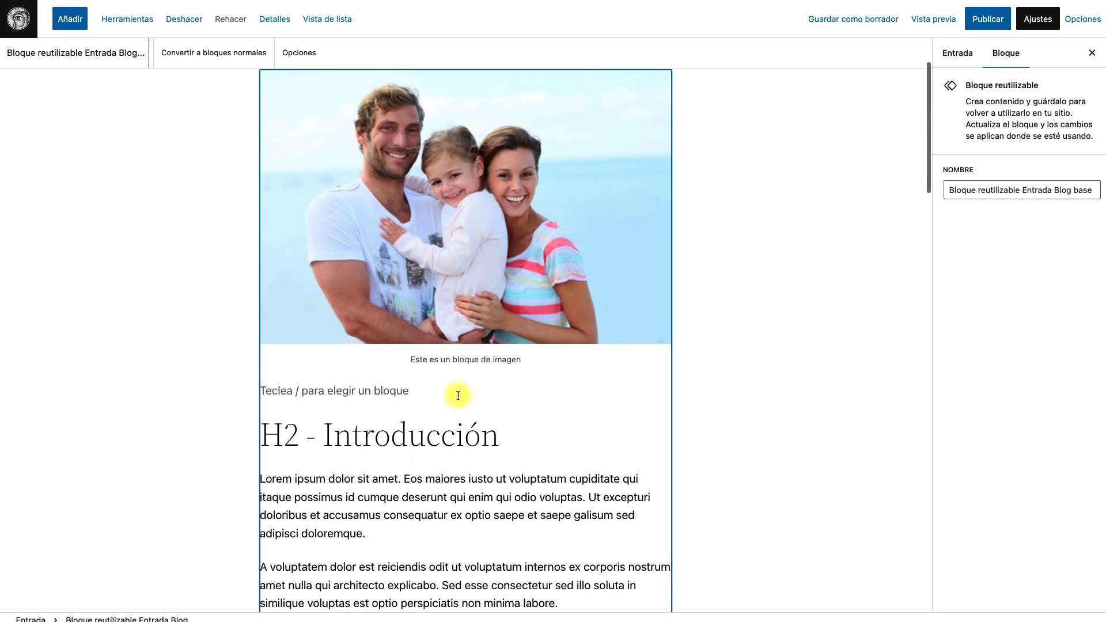
{"action": "double_click", "coordinate": [420, 436]}
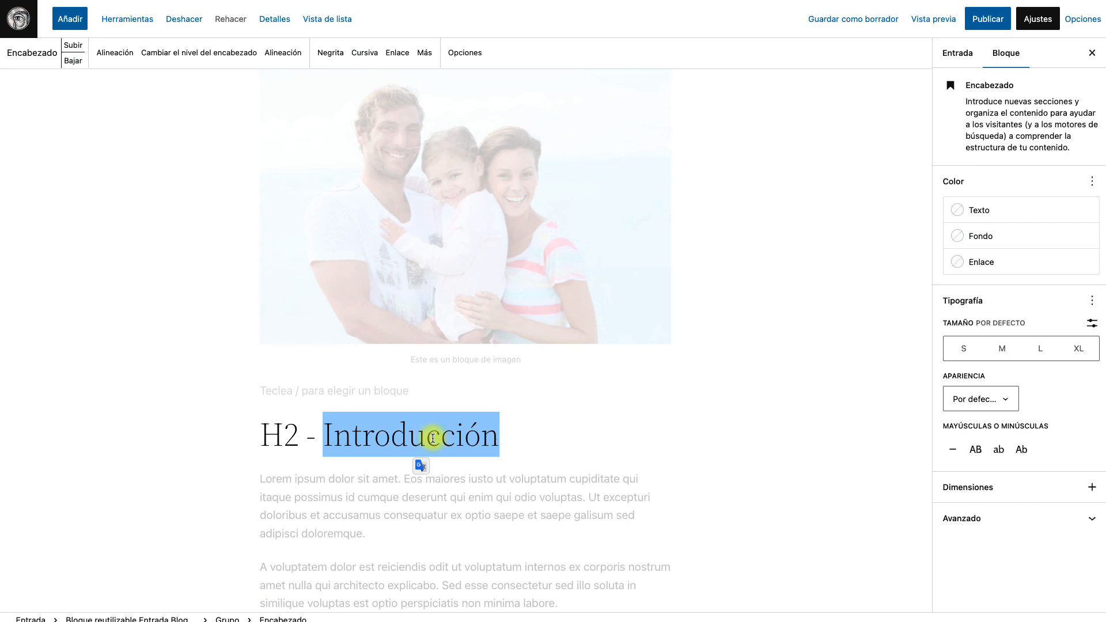
{"action": "type", "text": "Pri"}
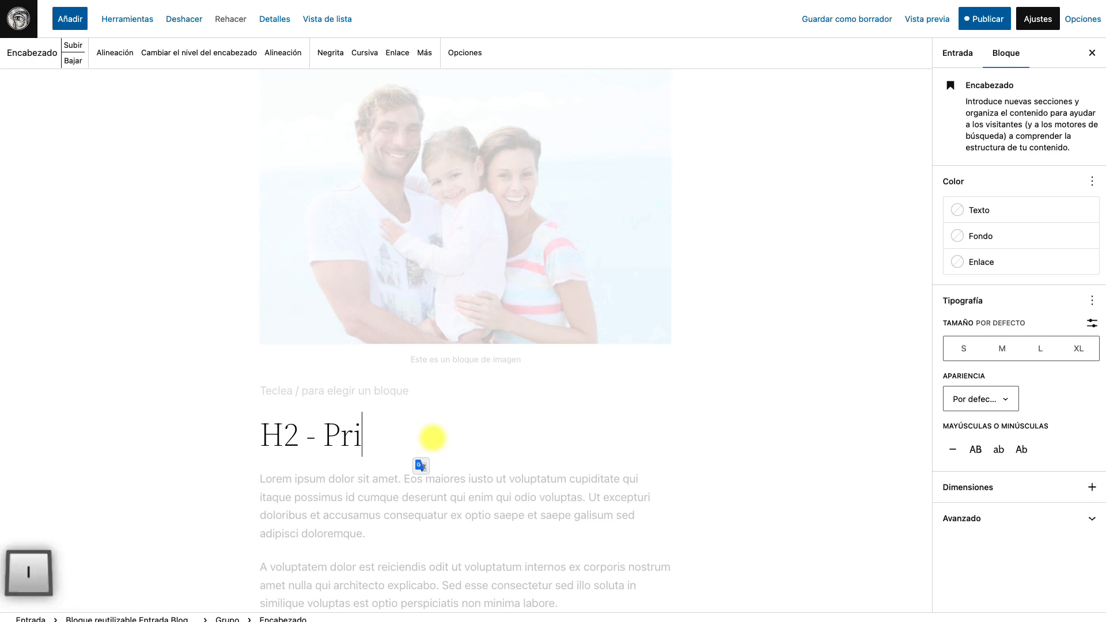
{"action": "type", "text": "mer Hs"}
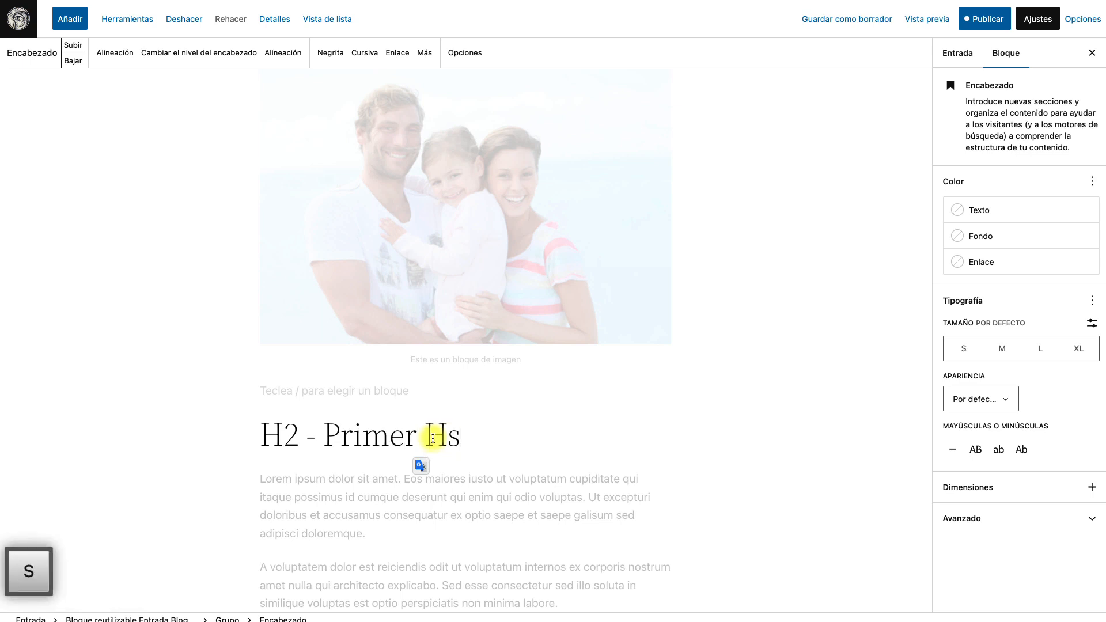
{"action": "left_click", "coordinate": [988, 19]}
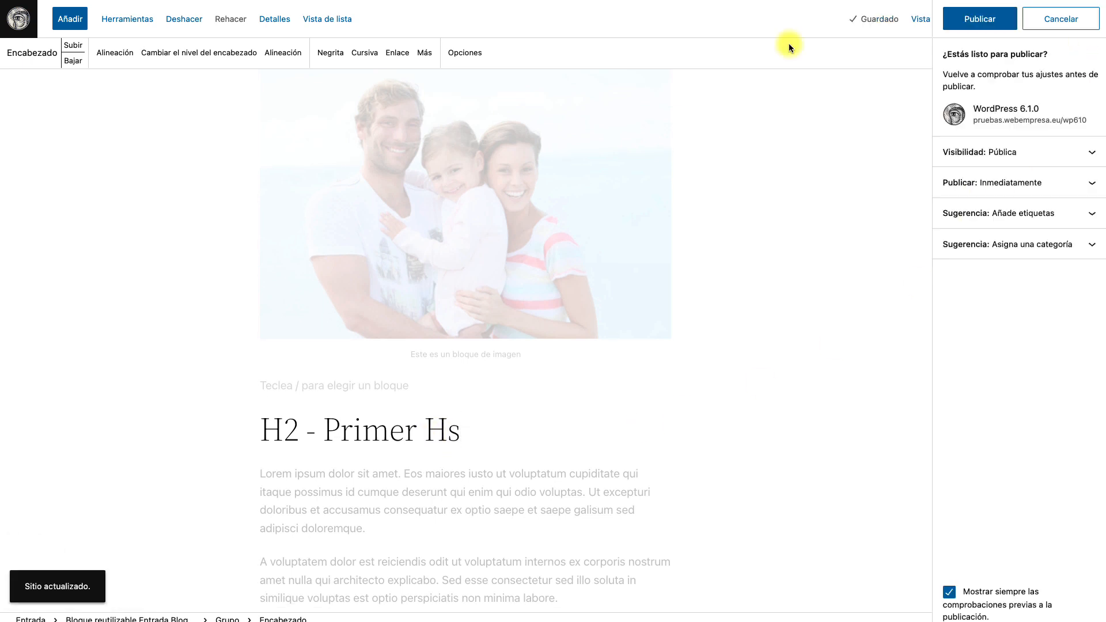
Open the post "Título de la entrada" from the posts list and check its first H2 heading
{"action": "left_click", "coordinate": [18, 18]}
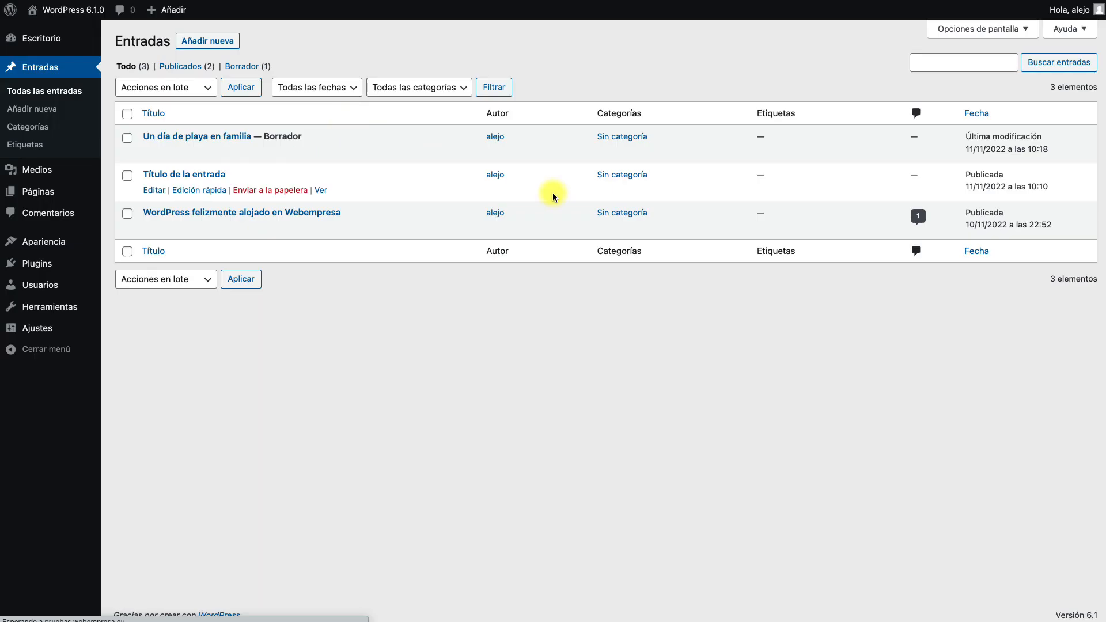
{"action": "left_click", "coordinate": [190, 175]}
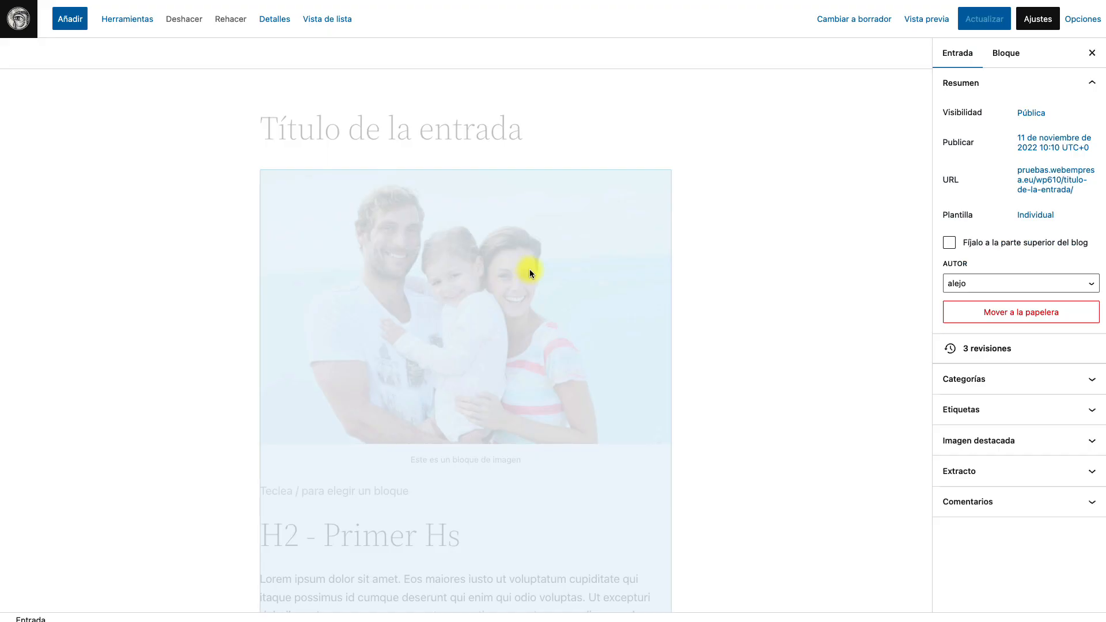
{"action": "scroll", "coordinate": [529, 271], "scroll_direction": "down", "scroll_amount": 3}
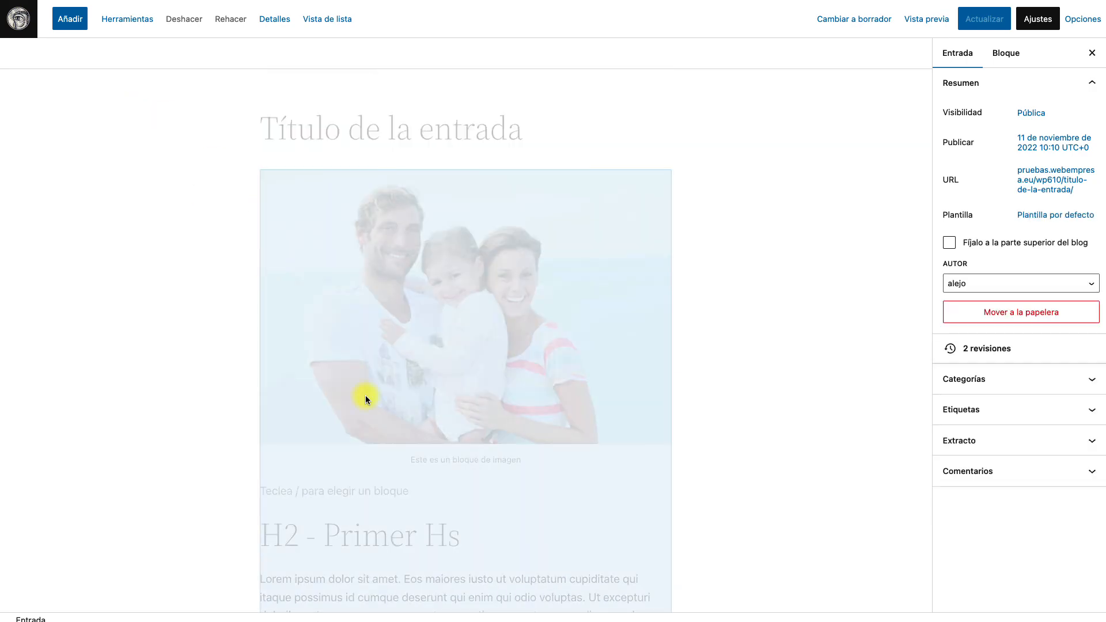
Set the reusable block's first heading to "H2 - Introducción" from this post and save the update
{"action": "left_click", "coordinate": [363, 553]}
{"action": "double_click", "coordinate": [368, 536]}
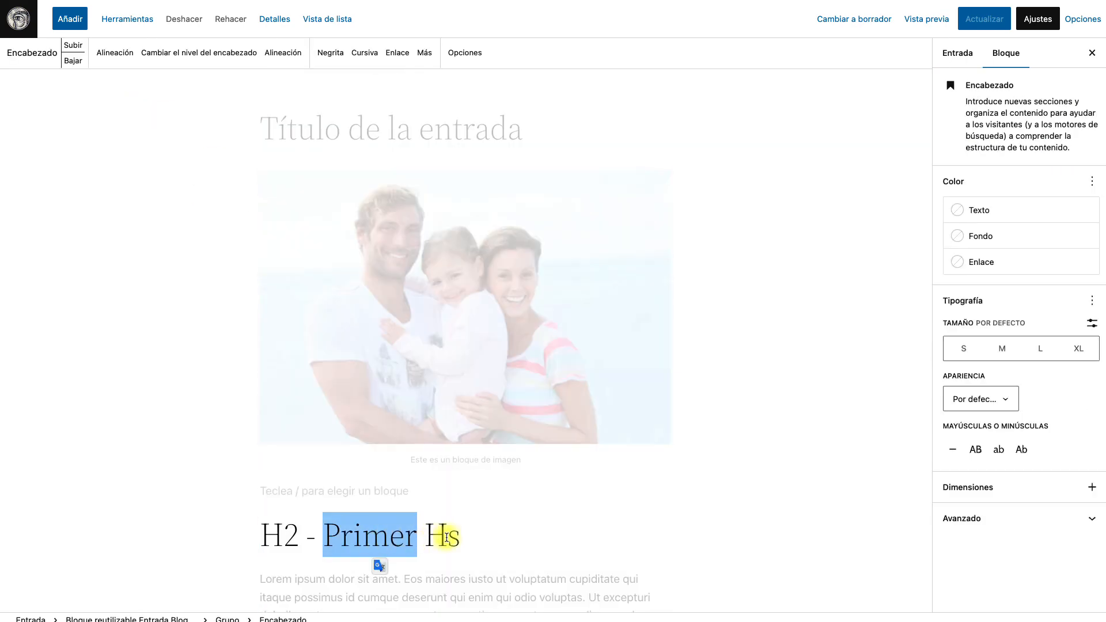
{"action": "left_click", "coordinate": [457, 538], "text": "shift"}
{"action": "type", "text": "I"}
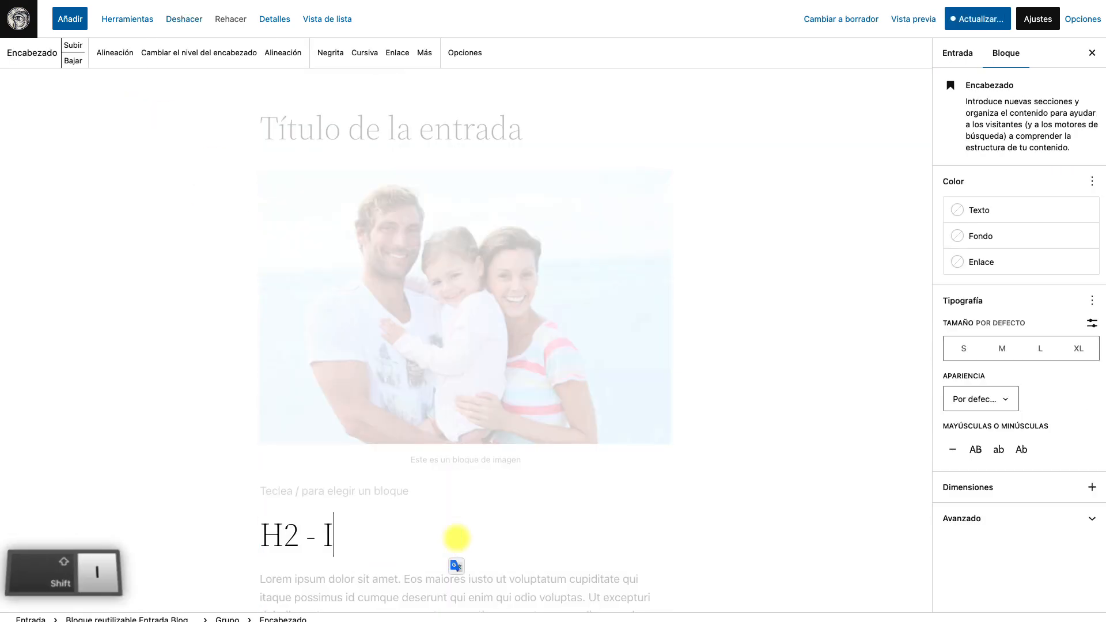
{"action": "type", "text": "ntroducción"}
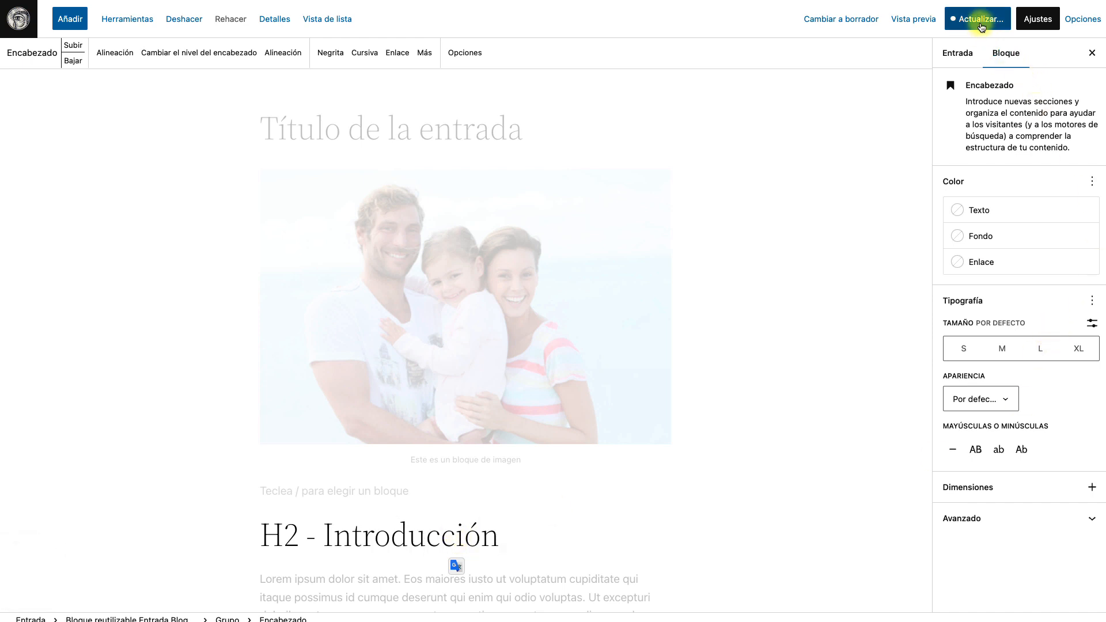
{"action": "left_click", "coordinate": [978, 19]}
{"action": "left_click", "coordinate": [980, 18]}
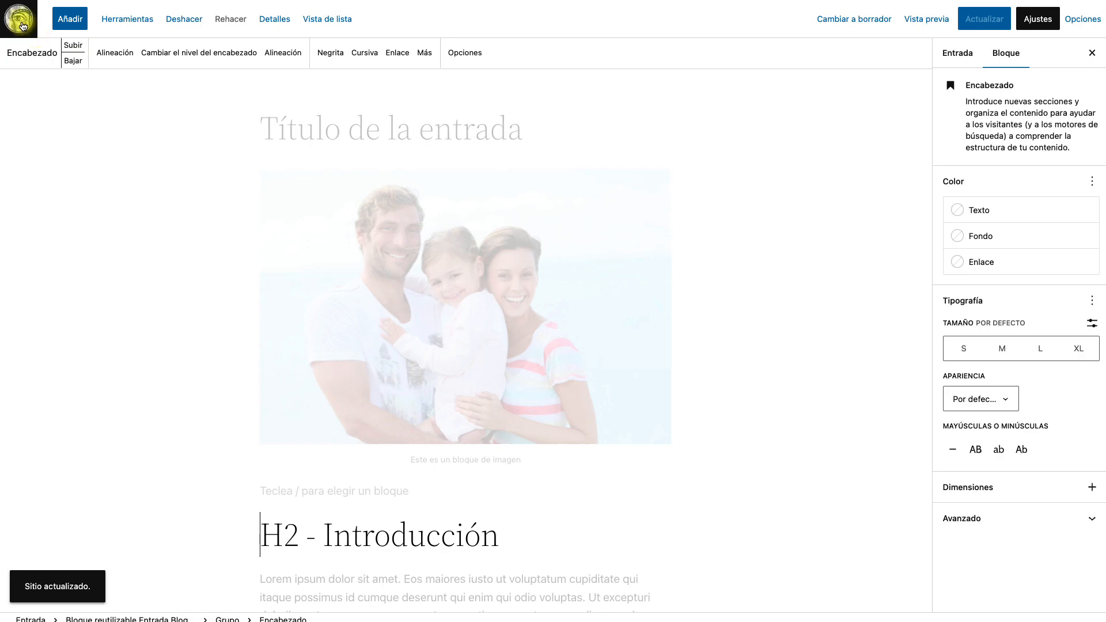
Open the draft "Un día de playa en familia" from the posts list and review its headings and content
{"action": "left_click", "coordinate": [21, 23]}
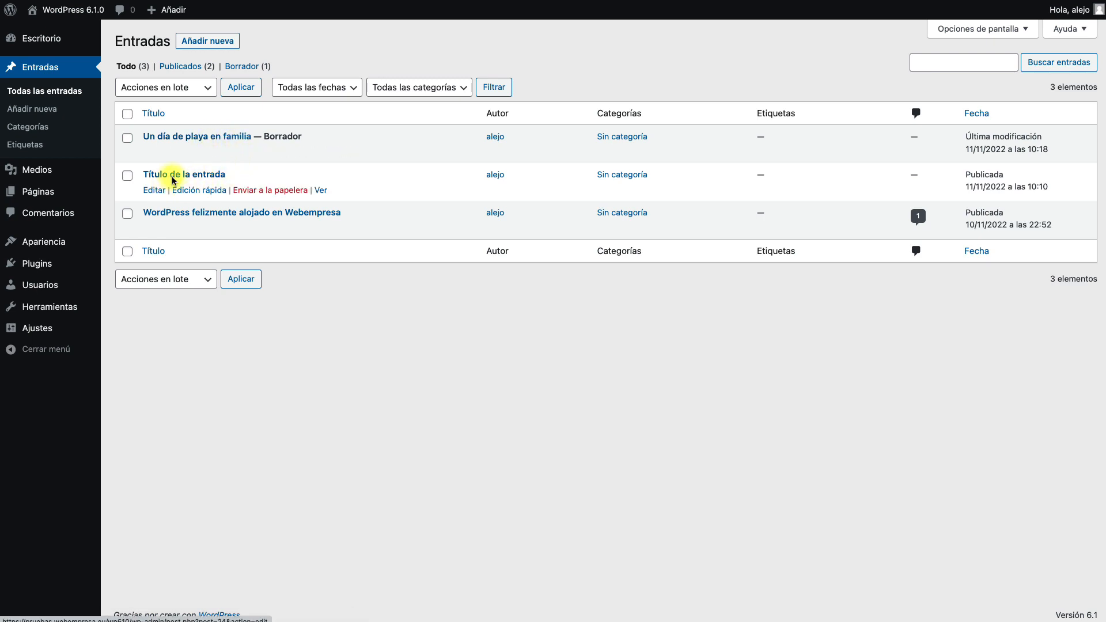
{"action": "left_click", "coordinate": [216, 138]}
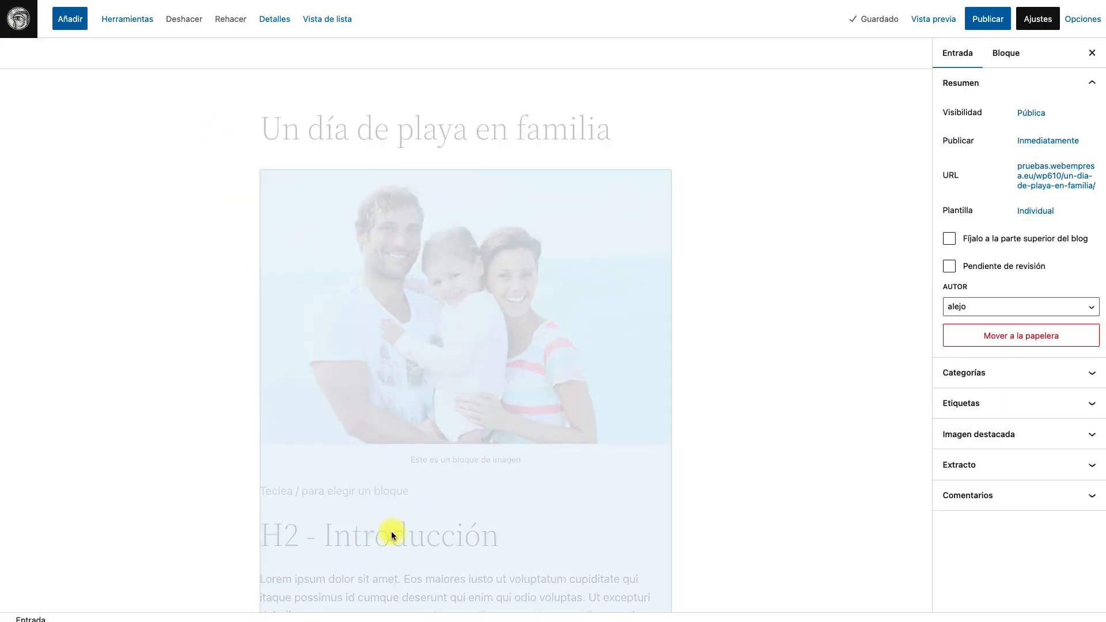
{"action": "scroll", "coordinate": [434, 372], "scroll_direction": "down", "scroll_amount": 6}
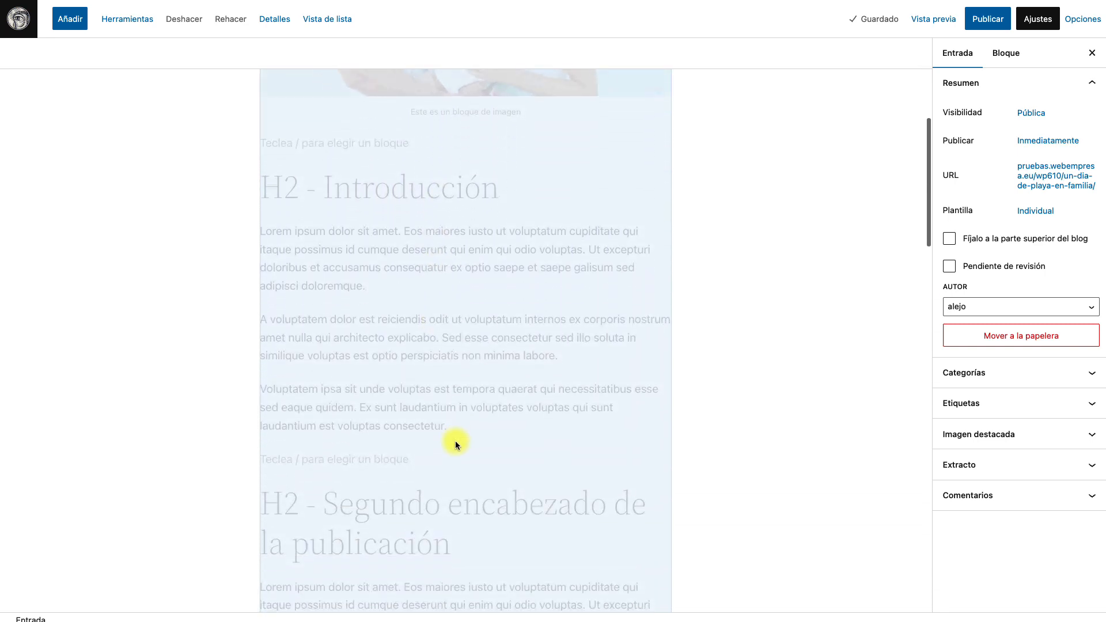
{"action": "scroll", "coordinate": [457, 465], "scroll_direction": "down", "scroll_amount": 8}
{"action": "scroll", "coordinate": [457, 465], "scroll_direction": "down", "scroll_amount": 1}
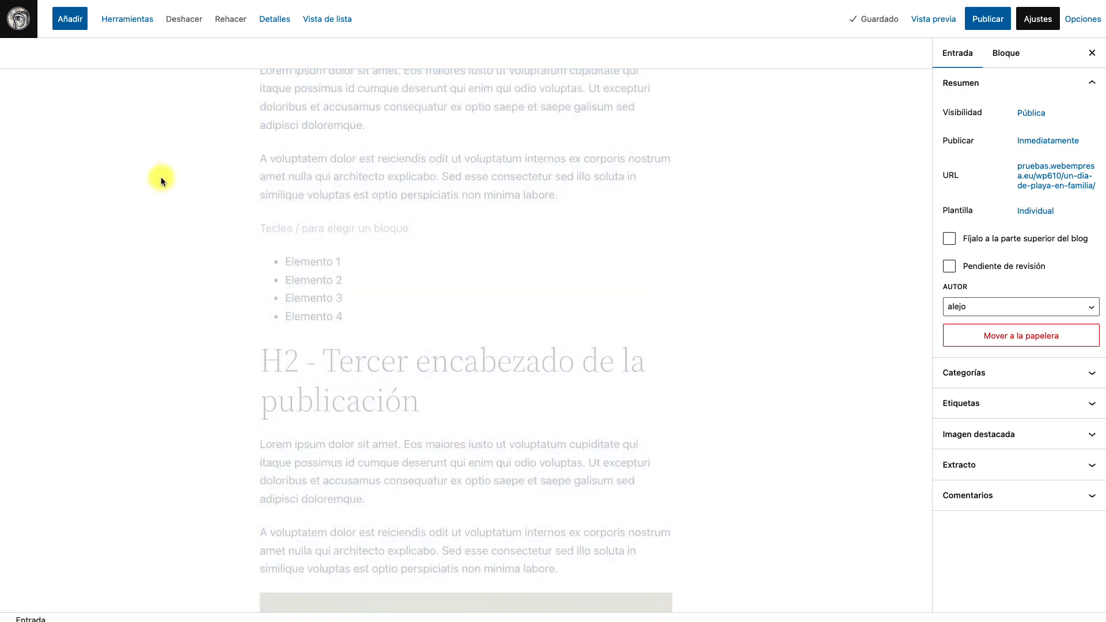
{"action": "scroll", "coordinate": [372, 248], "scroll_direction": "up", "scroll_amount": 9}
{"action": "scroll", "coordinate": [371, 248], "scroll_direction": "up", "scroll_amount": 5}
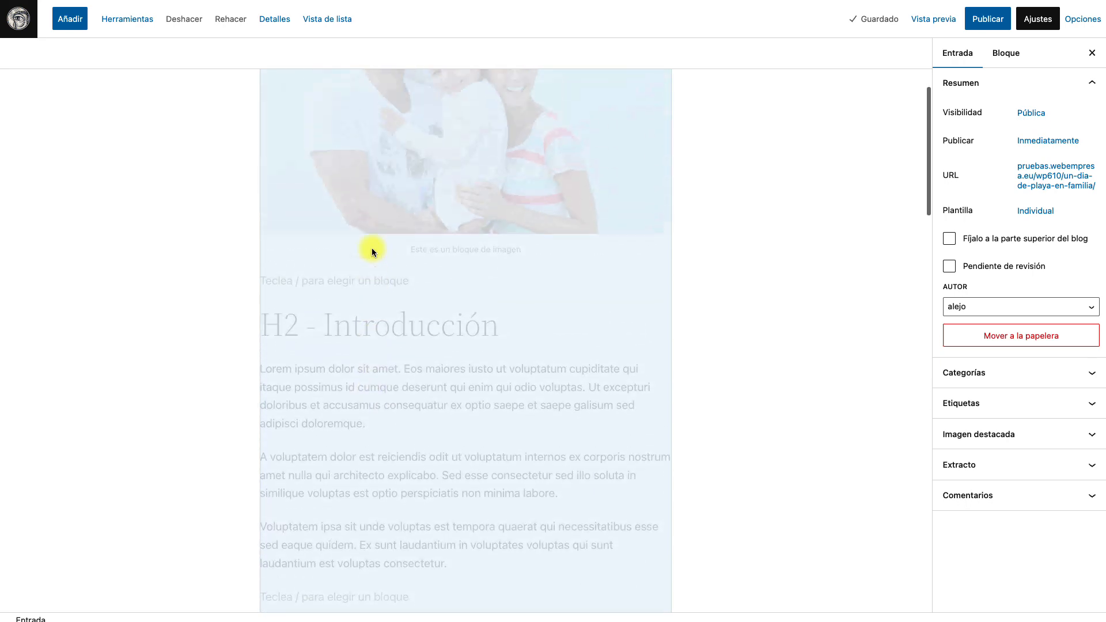
Convert the reusable block in the beach post to regular blocks and check that its paragraphs can be selected individually
{"action": "left_click", "coordinate": [381, 244]}
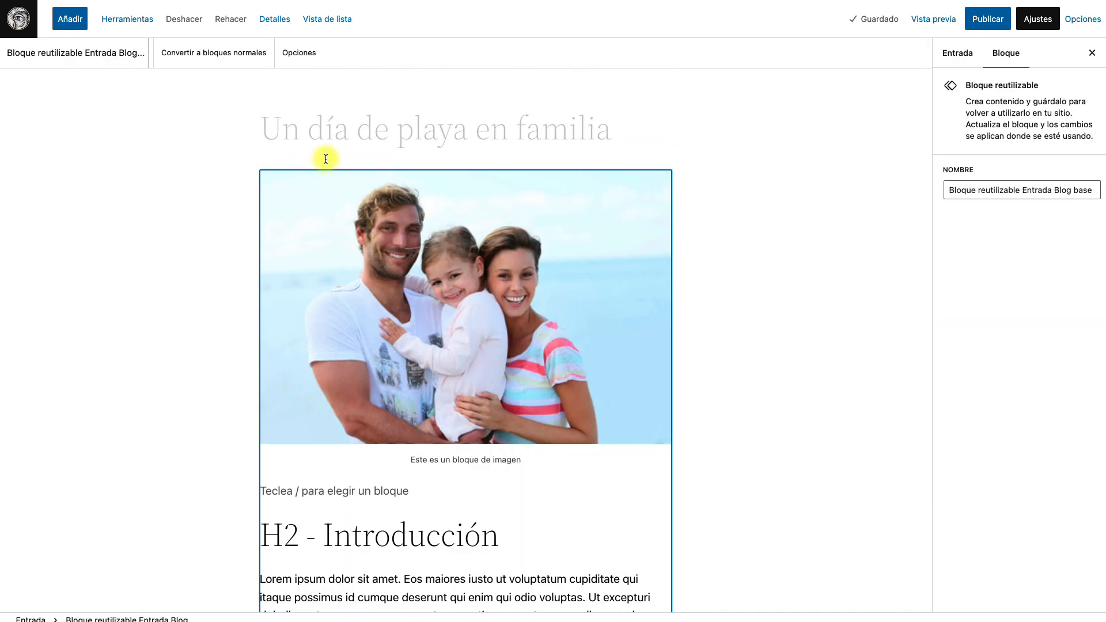
{"action": "left_click", "coordinate": [222, 62]}
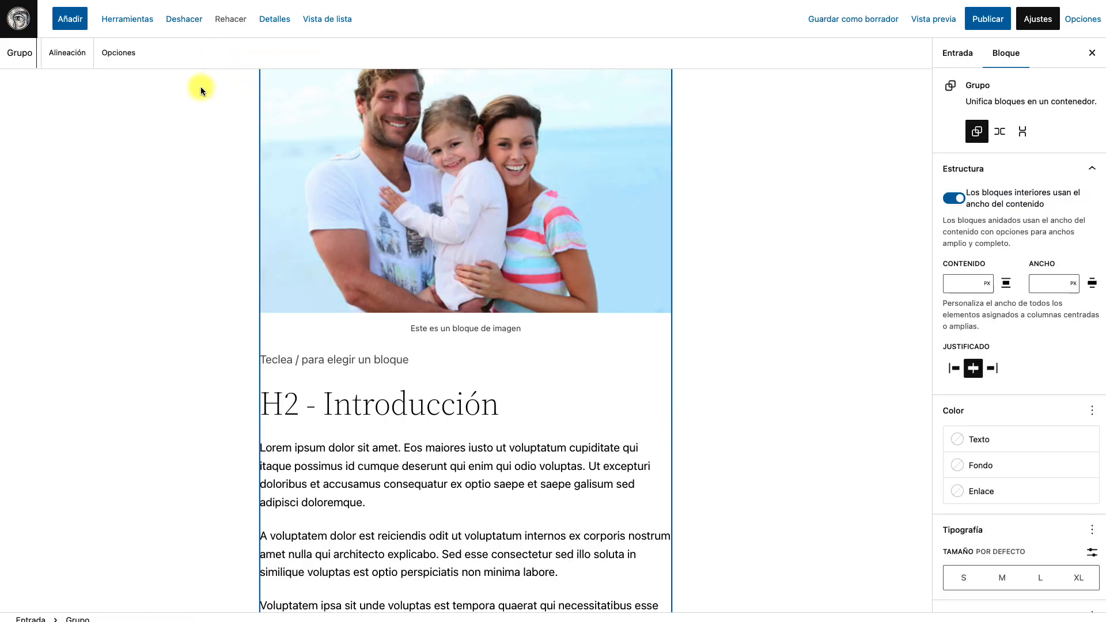
{"action": "scroll", "coordinate": [423, 240], "scroll_direction": "down", "scroll_amount": 10}
{"action": "left_click", "coordinate": [408, 222]}
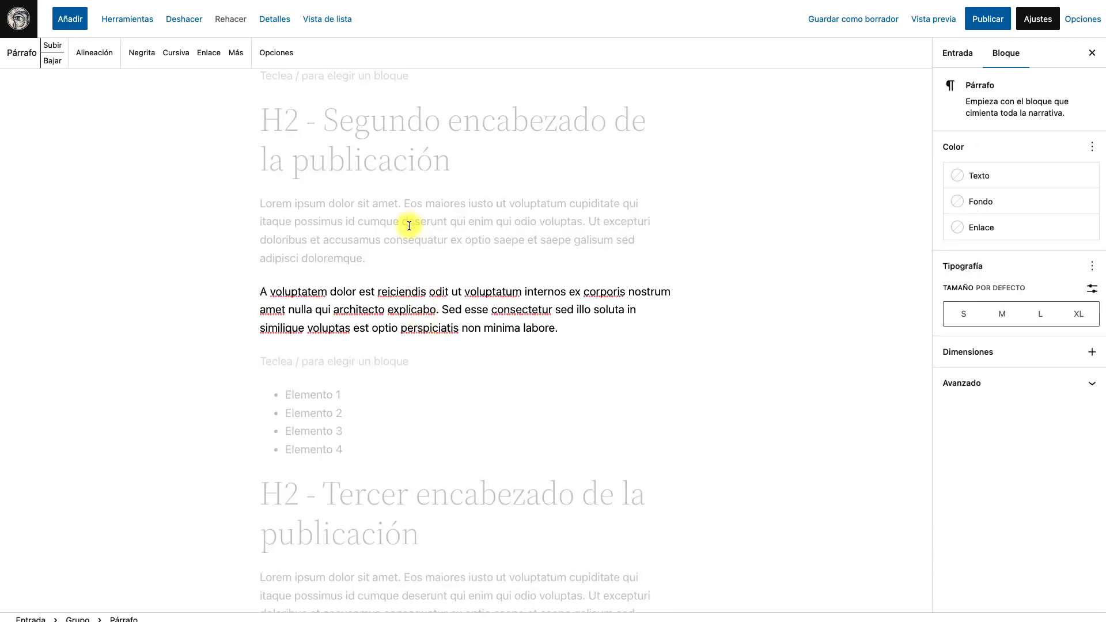
{"action": "scroll", "coordinate": [422, 213], "scroll_direction": "up", "scroll_amount": 15}
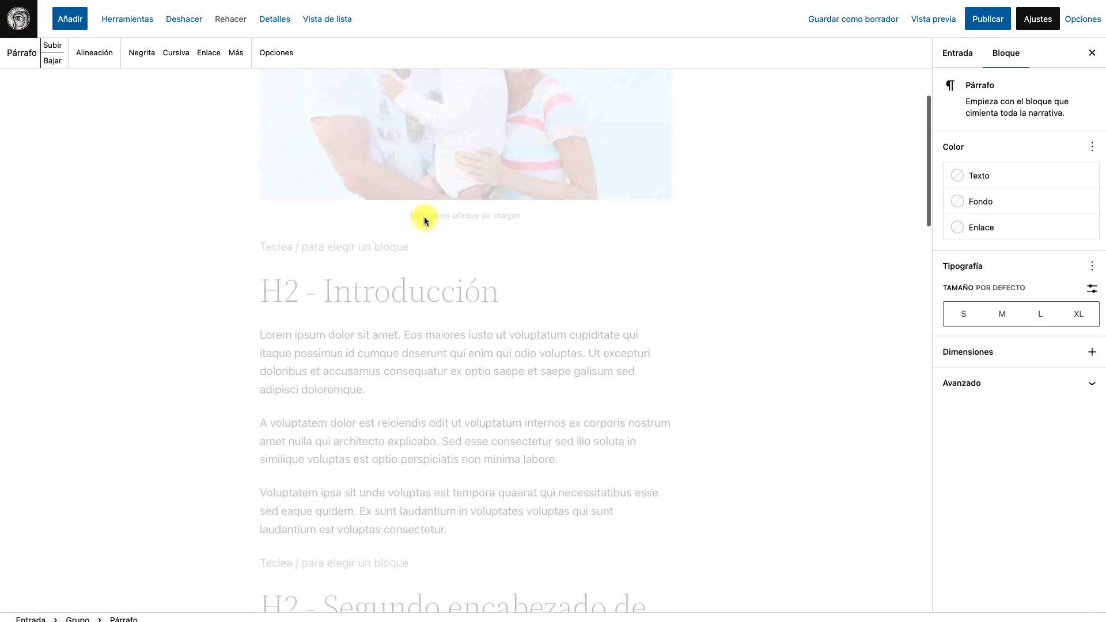
Change the beach post's first heading to "H2 - Primer Hs" and publish the post
{"action": "scroll", "coordinate": [424, 219], "scroll_direction": "down", "scroll_amount": 3}
{"action": "double_click", "coordinate": [437, 348]}
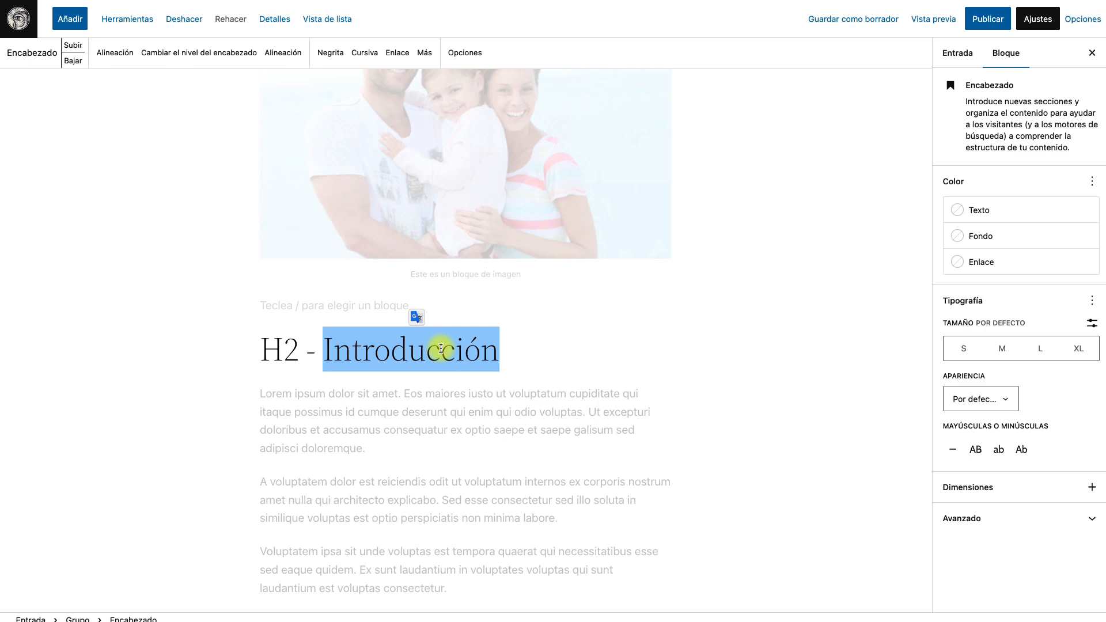
{"action": "type", "text": "Primer "}
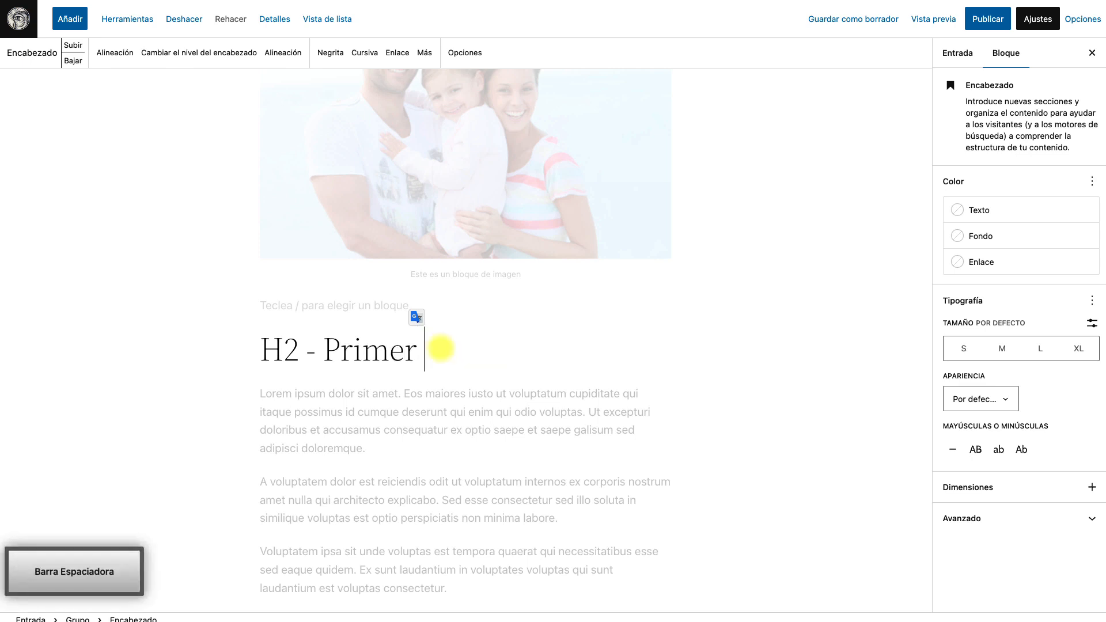
{"action": "type", "text": "Hs"}
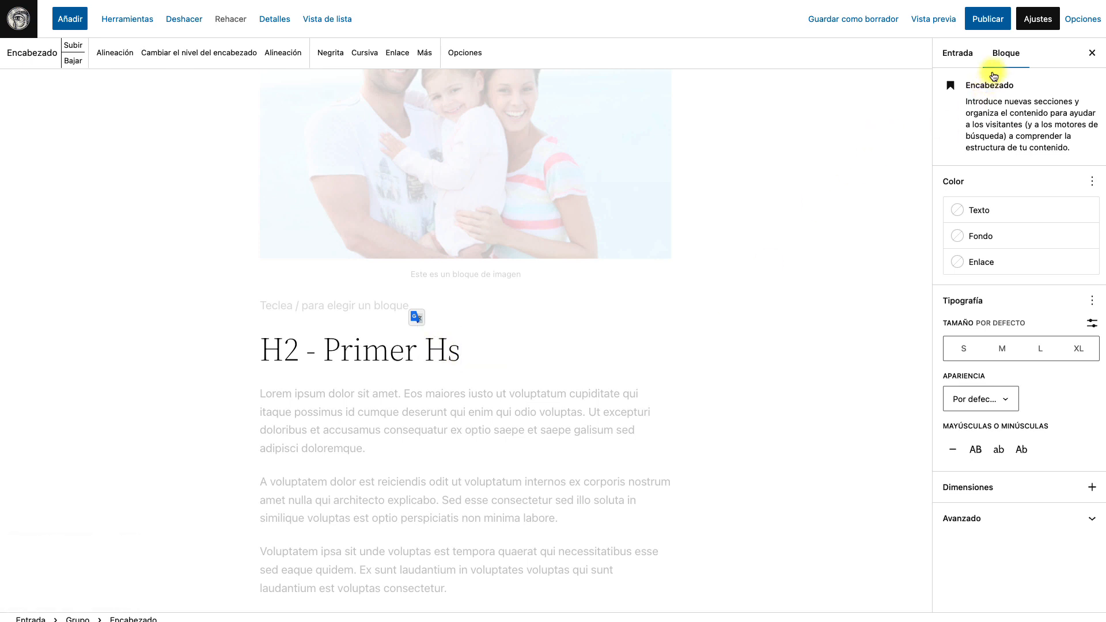
{"action": "left_click", "coordinate": [980, 16]}
{"action": "left_click", "coordinate": [979, 16]}
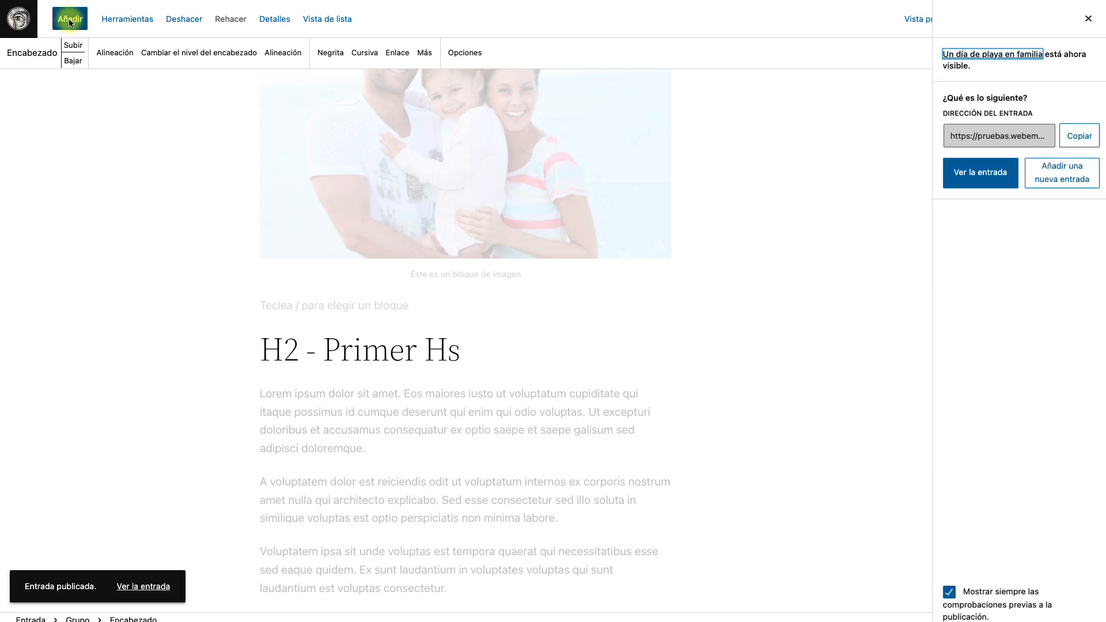
Check the first heading in the post "Título de la entrada", and reopen "Un día de playa en familia" for editing
{"action": "left_click", "coordinate": [19, 18]}
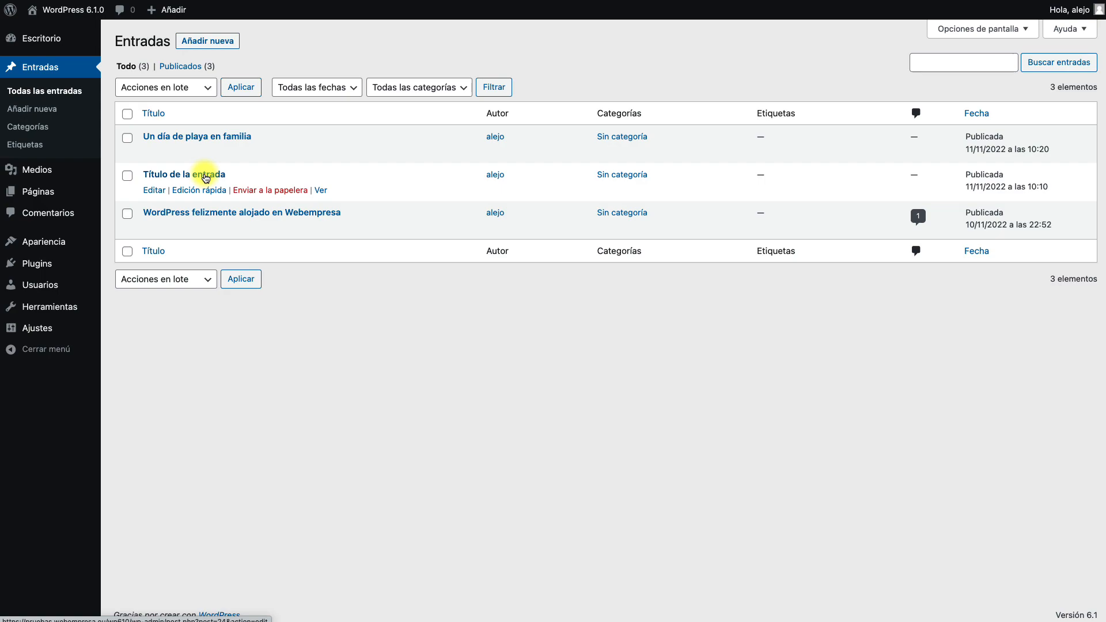
{"action": "left_click", "coordinate": [205, 175]}
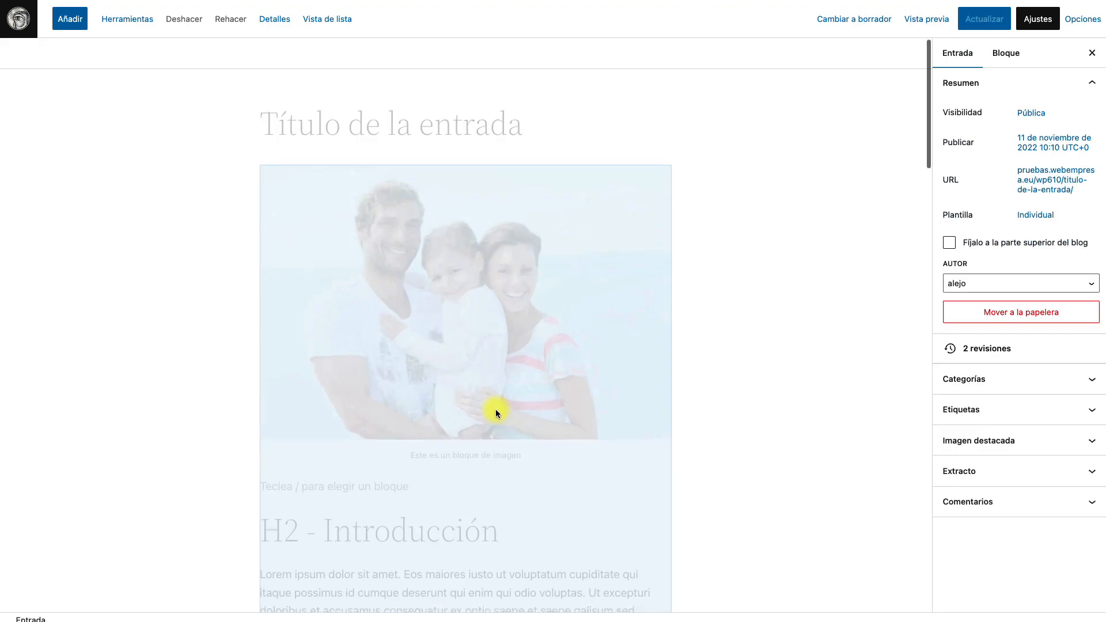
{"action": "scroll", "coordinate": [495, 409], "scroll_direction": "down", "scroll_amount": 5}
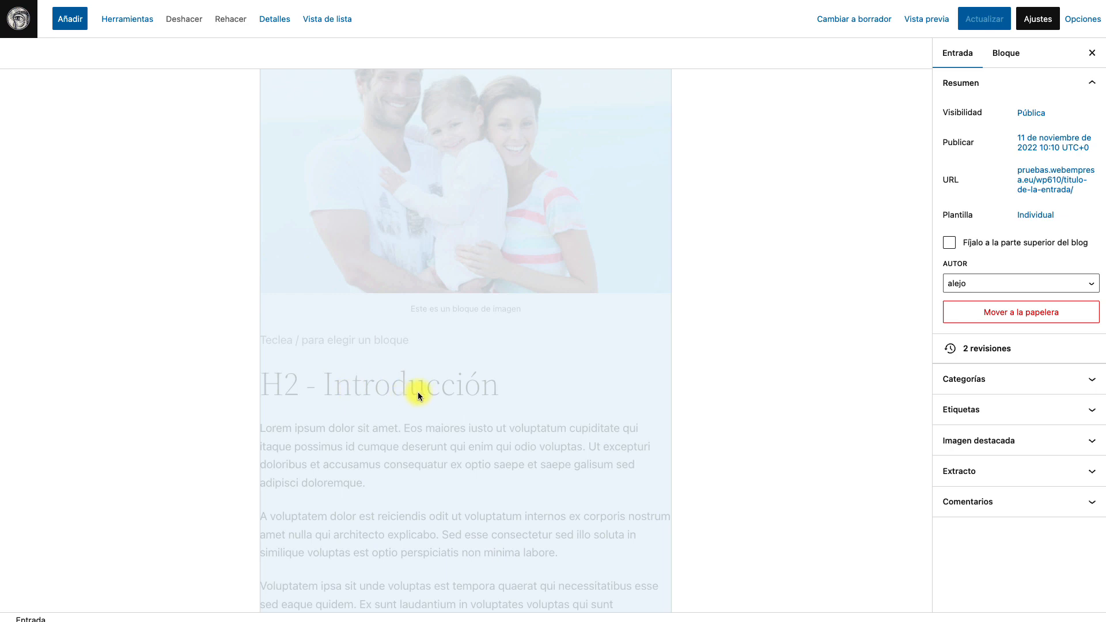
{"action": "left_click", "coordinate": [24, 26]}
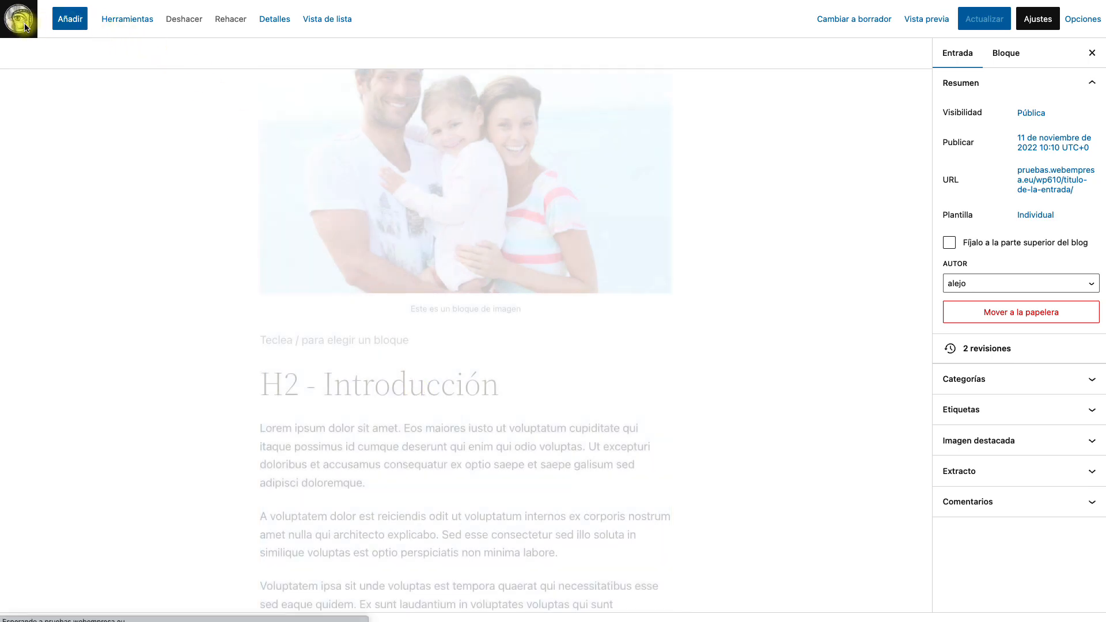
{"action": "scroll", "coordinate": [434, 349], "scroll_direction": "down", "scroll_amount": 4}
Delete the first section's "Voluptatem ipsa" paragraph and bold "Sed esse consectetur sed illo soluta in" in the paragraph above it
{"action": "left_click", "coordinate": [453, 384]}
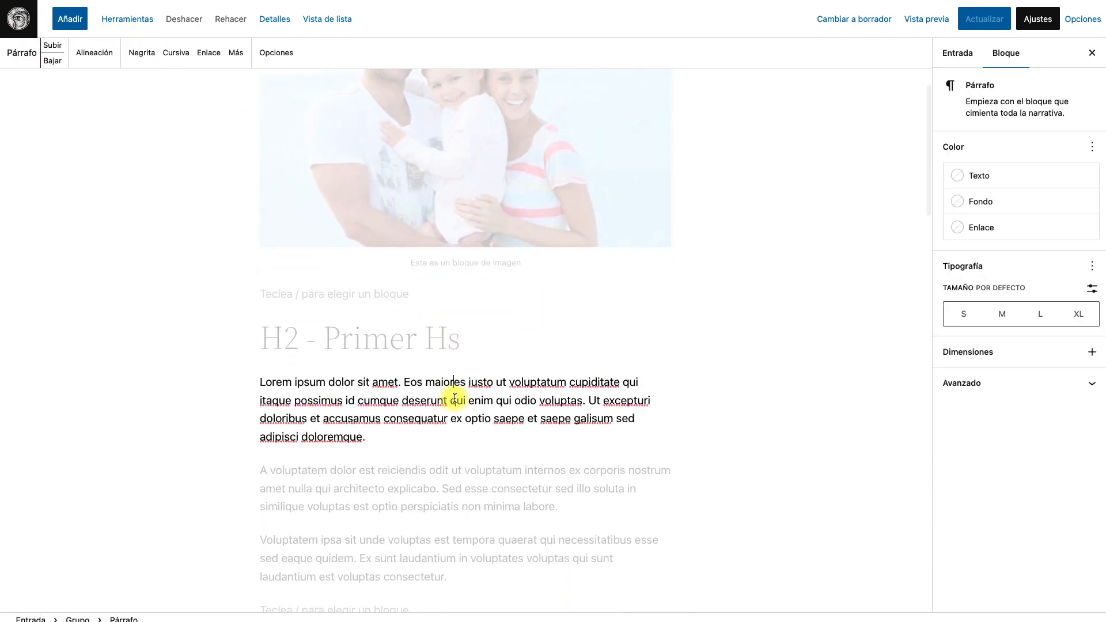
{"action": "scroll", "coordinate": [433, 397], "scroll_direction": "down", "scroll_amount": 4}
{"action": "triple_click", "coordinate": [426, 430]}
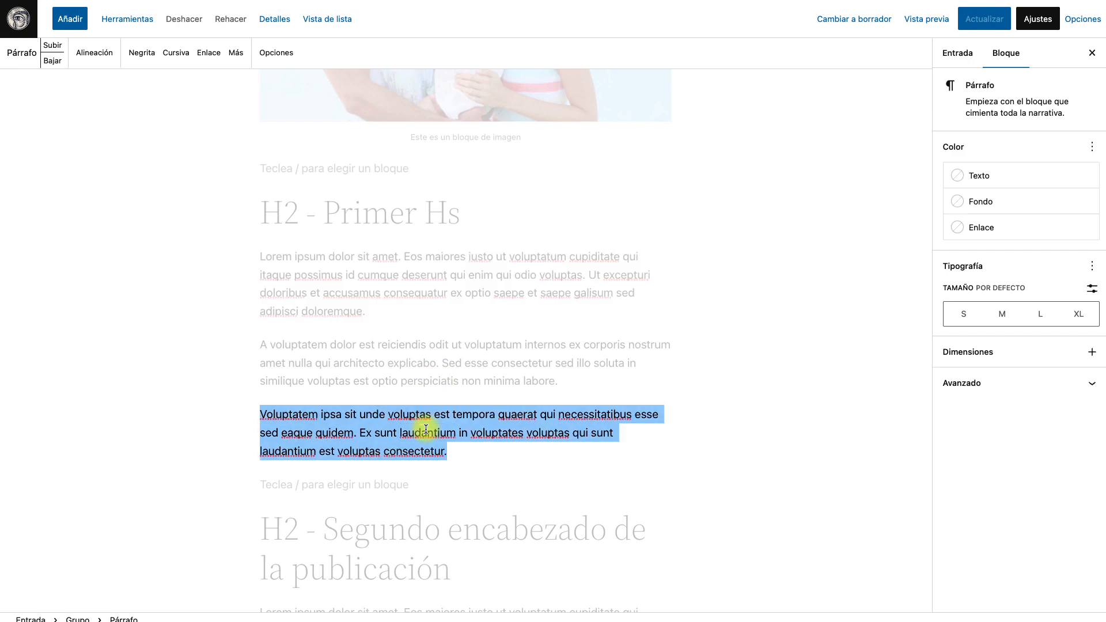
{"action": "scroll", "coordinate": [425, 430], "scroll_direction": "down", "scroll_amount": 5}
Change the second H2 heading's text after "H2 - " to "La playa y la familia"
{"action": "left_click", "coordinate": [322, 327]}
{"action": "left_click", "coordinate": [451, 369], "text": "shift"}
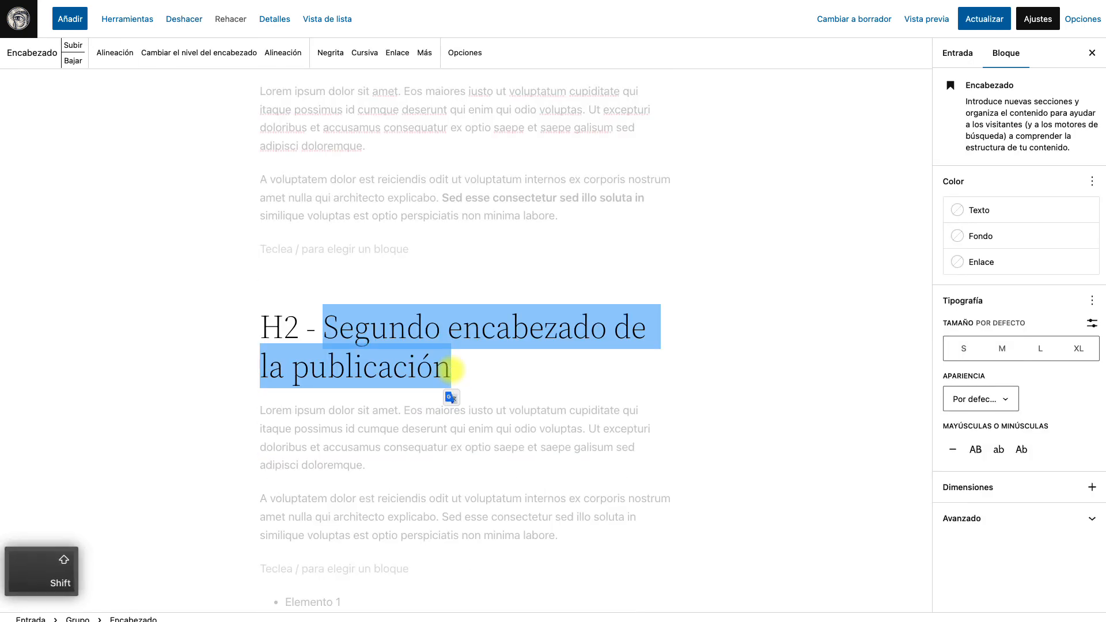
{"action": "type", "text": "La playa y la "}
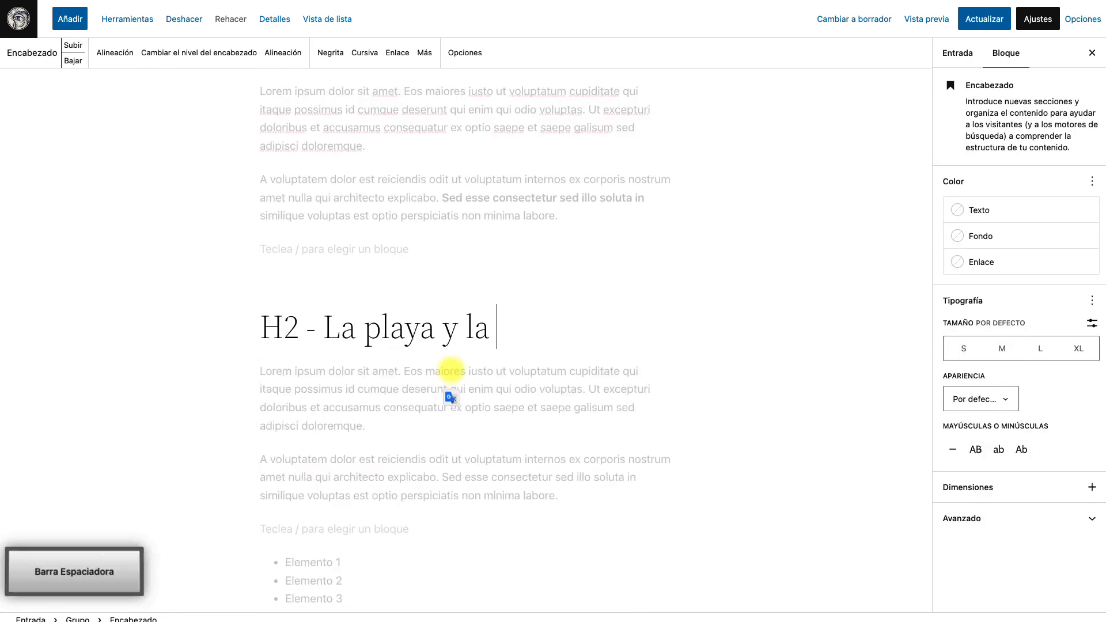
{"action": "type", "text": "familia"}
Change the first list item under the second H2 heading to "Toallas para todos"
{"action": "scroll", "coordinate": [451, 371], "scroll_direction": "down", "scroll_amount": 6}
{"action": "double_click", "coordinate": [315, 369]}
{"action": "type", "text": "T"}
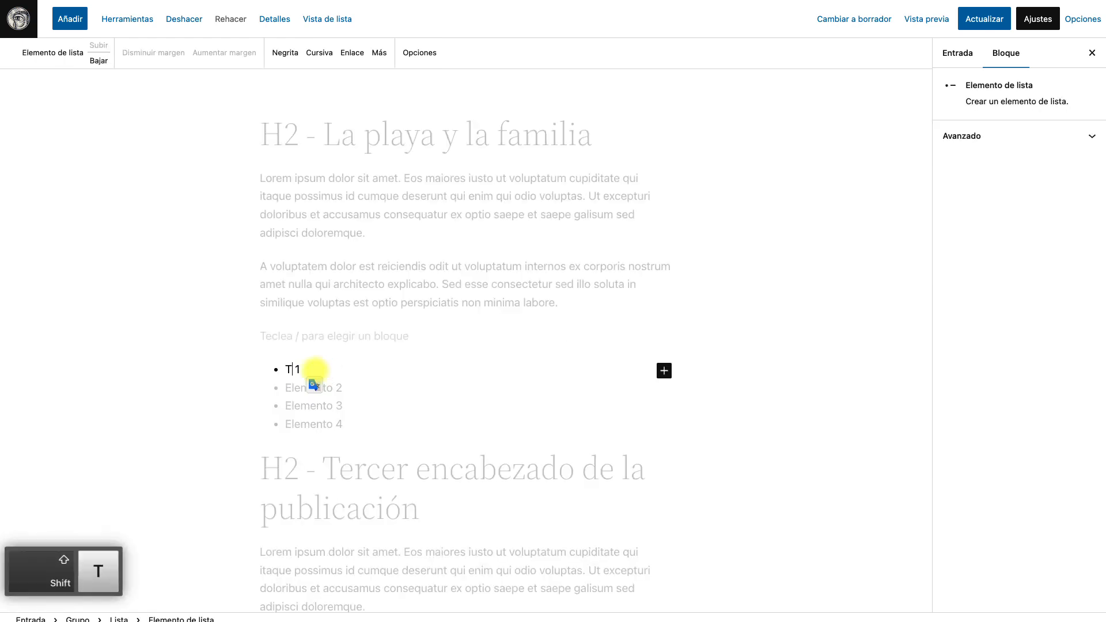
{"action": "type", "text": "oallas para tod"}
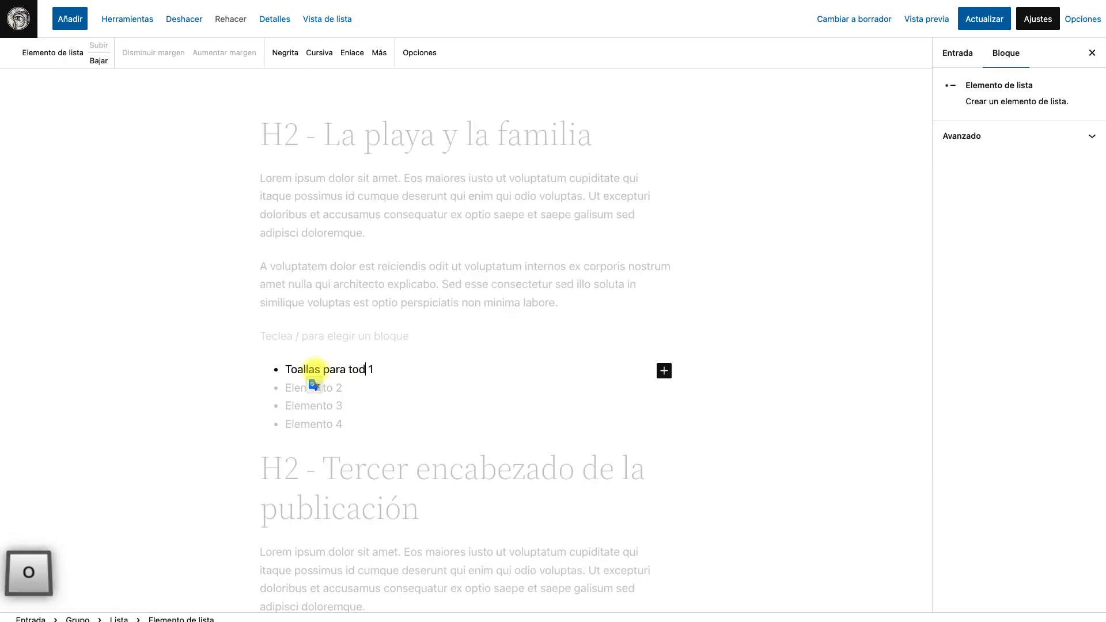
{"action": "type", "text": "os"}
{"action": "key", "text": "Delete"}
{"action": "key", "text": "Delete"}
Replace the remaining three list items with "Comida envasada", "Bebidas frescas" and "Un libro o juegos para los niños"
{"action": "triple_click", "coordinate": [328, 387]}
{"action": "type", "text": "Comida envasada"}
{"action": "triple_click", "coordinate": [301, 406]}
{"action": "type", "text": "Bebidas frescas"}
{"action": "triple_click", "coordinate": [319, 424]}
{"action": "type", "text": "U"}
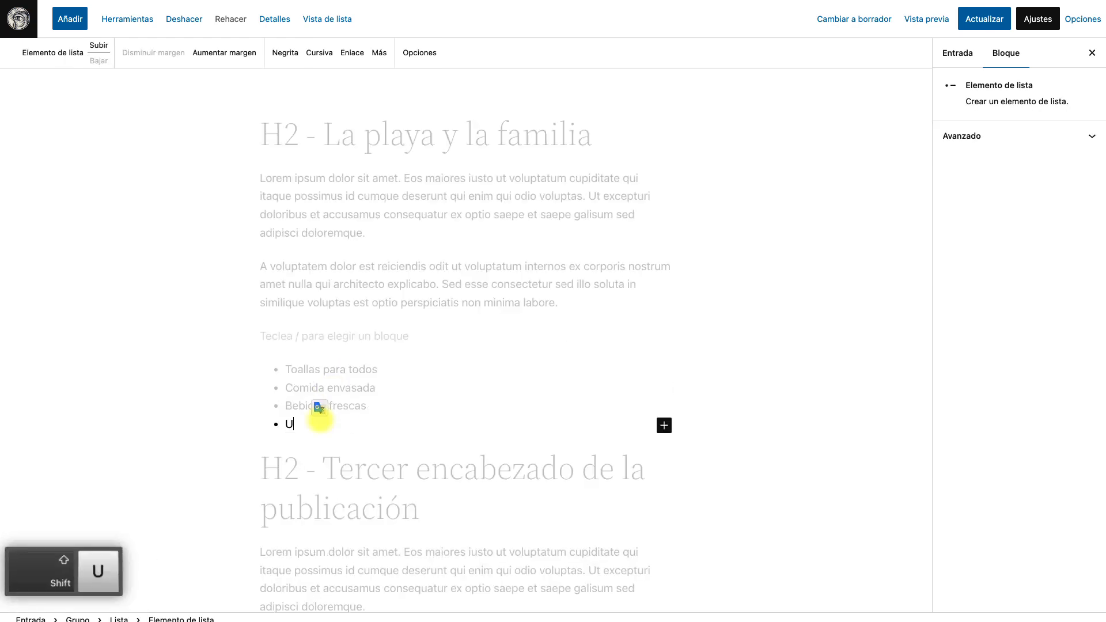
{"action": "type", "text": "n libro o juegos para los niños"}
{"action": "key", "text": "Down"}
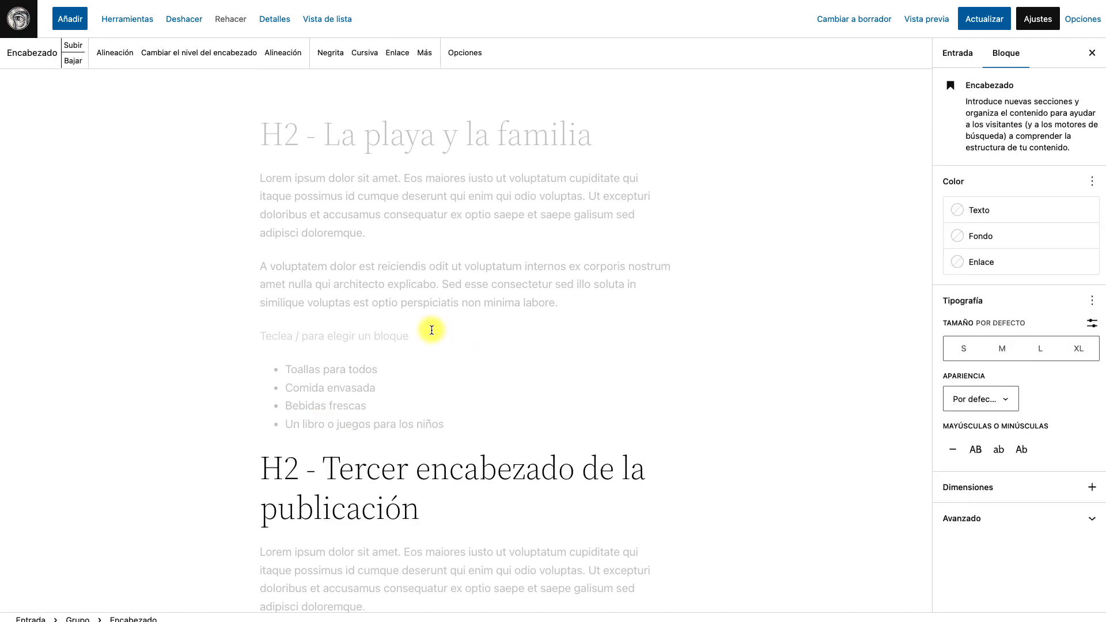
Review the remaining sections through "H2 - Conclusiones" and update the post with the edited content
{"action": "scroll", "coordinate": [432, 330], "scroll_direction": "down", "scroll_amount": 2}
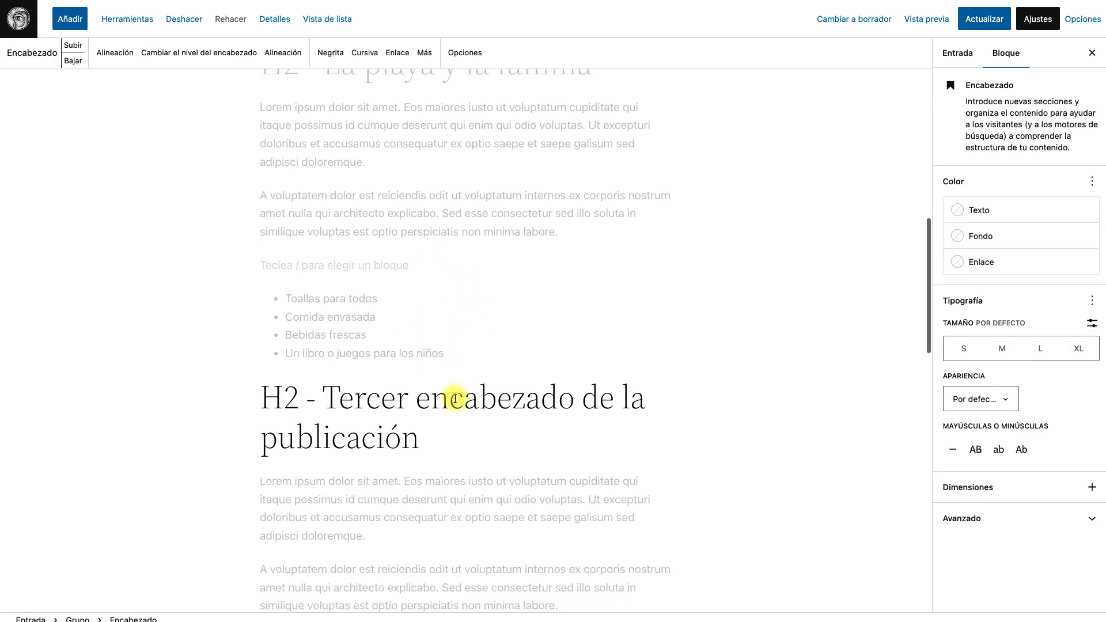
{"action": "scroll", "coordinate": [456, 399], "scroll_direction": "down", "scroll_amount": 10}
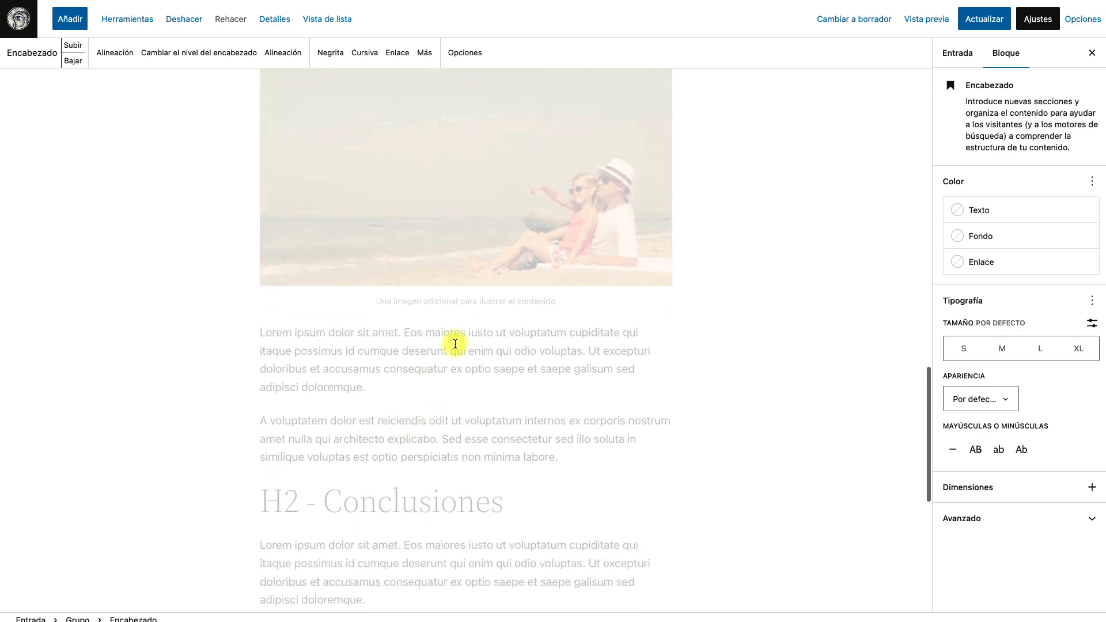
{"action": "scroll", "coordinate": [455, 344], "scroll_direction": "down", "scroll_amount": 4}
{"action": "scroll", "coordinate": [465, 450], "scroll_direction": "up", "scroll_amount": 6}
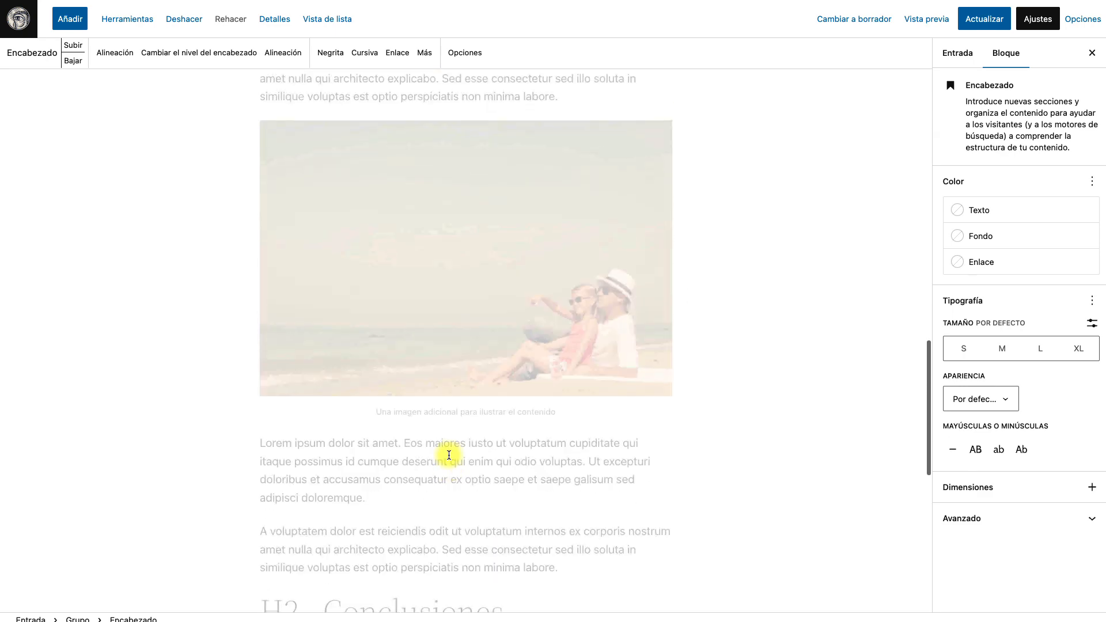
{"action": "scroll", "coordinate": [449, 455], "scroll_direction": "up", "scroll_amount": 6}
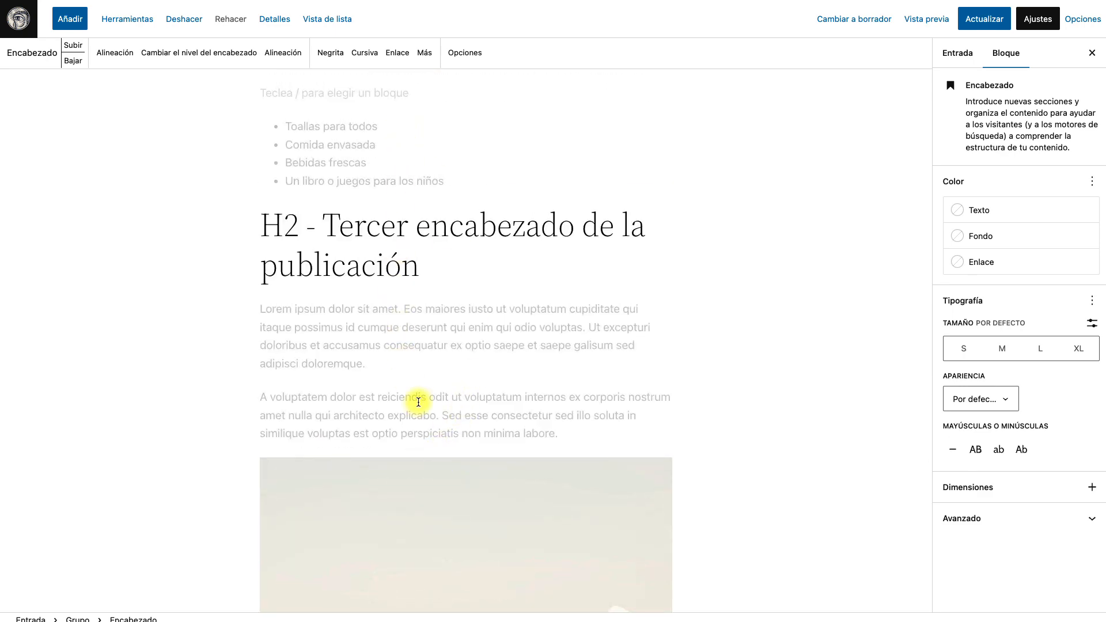
{"action": "scroll", "coordinate": [419, 402], "scroll_direction": "down", "scroll_amount": 7}
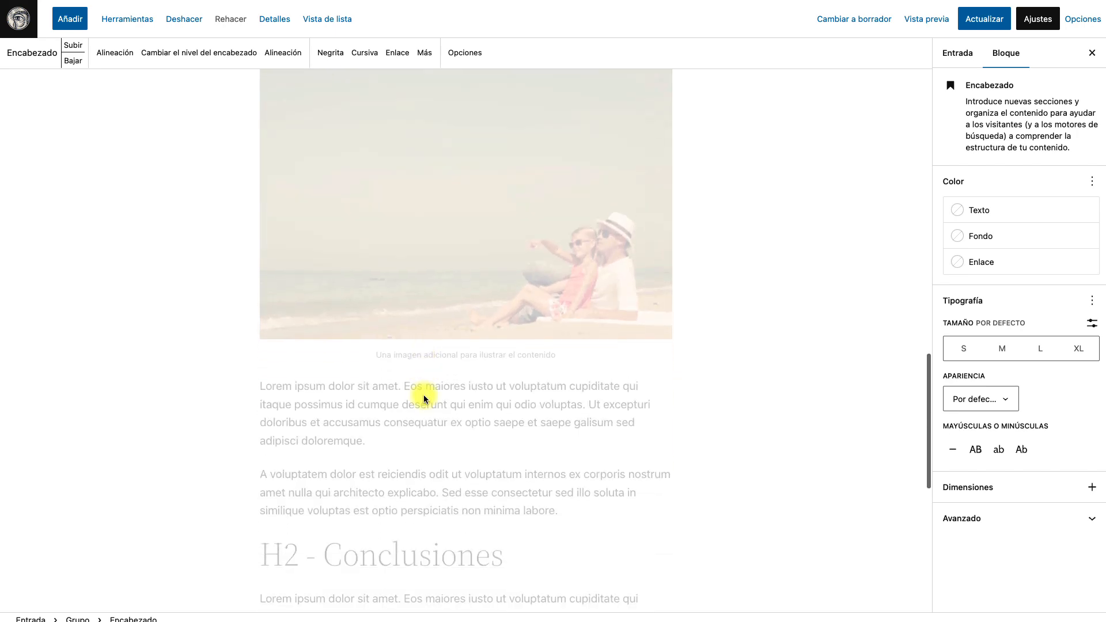
{"action": "scroll", "coordinate": [424, 398], "scroll_direction": "down", "scroll_amount": 3}
{"action": "scroll", "coordinate": [511, 329], "scroll_direction": "down", "scroll_amount": 10}
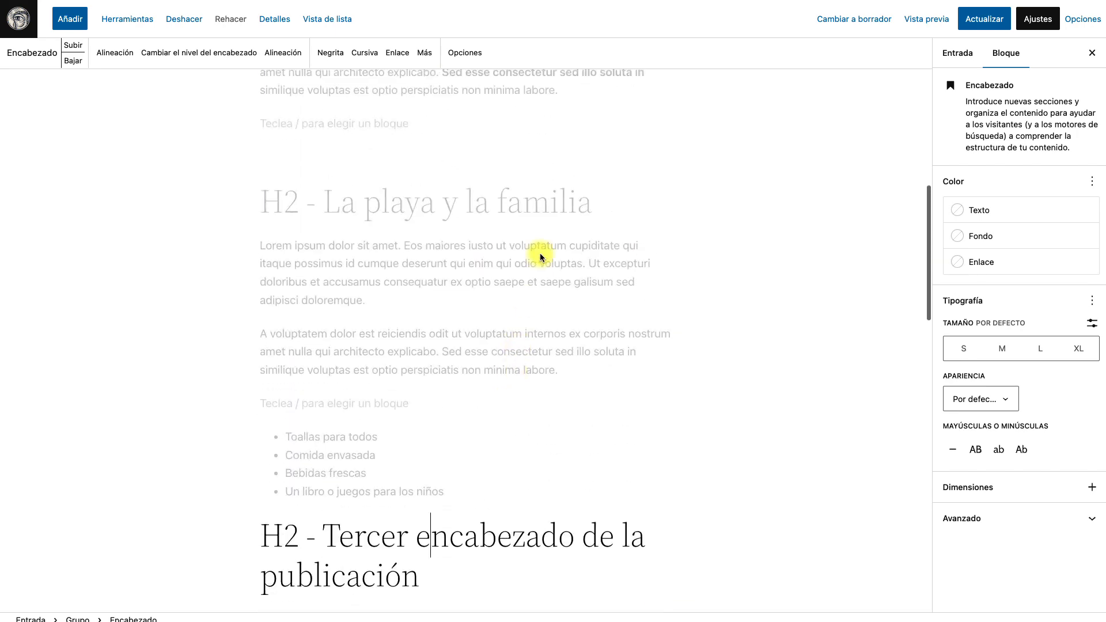
{"action": "left_click", "coordinate": [982, 20]}
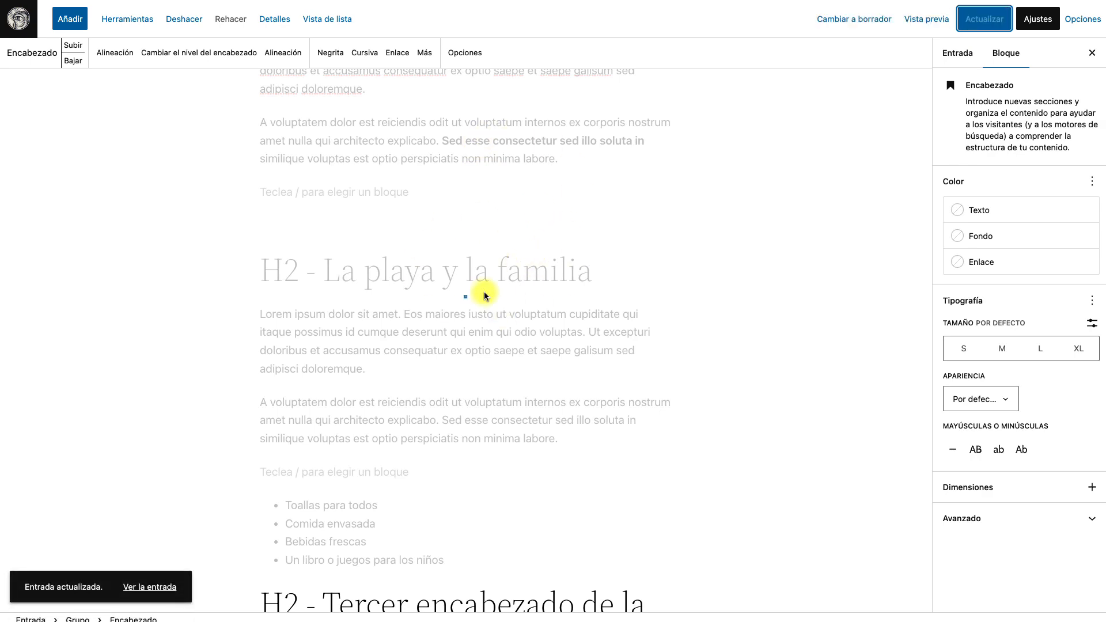
Open the published post "Un día de playa en familia" and check it from the title to the comment form
{"action": "scroll", "coordinate": [486, 293], "scroll_direction": "up", "scroll_amount": 8}
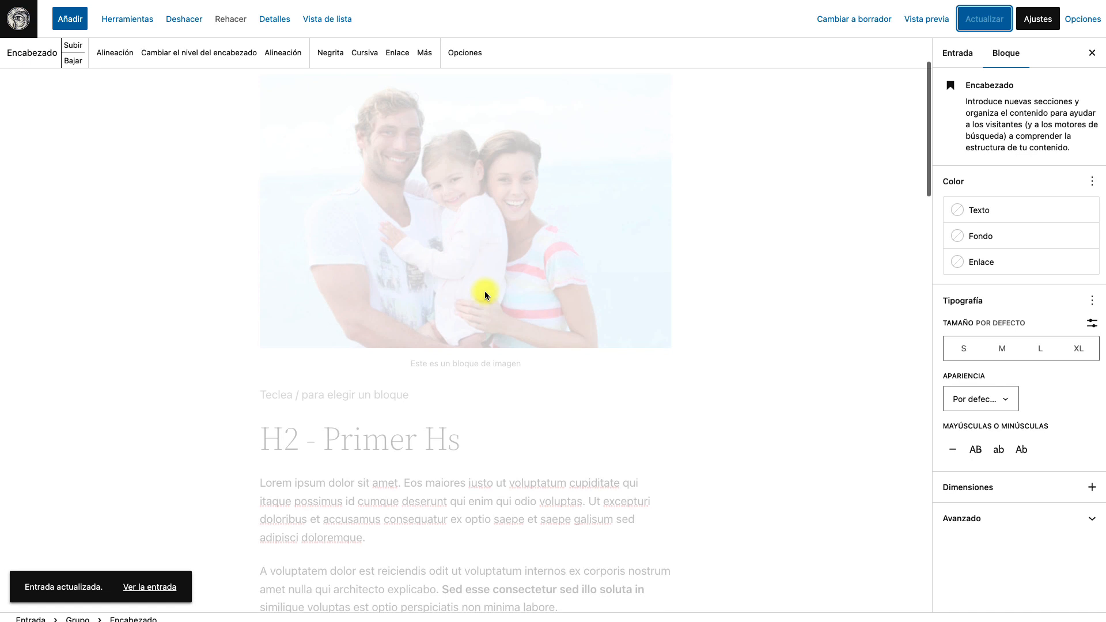
{"action": "scroll", "coordinate": [467, 344], "scroll_direction": "down", "scroll_amount": 3}
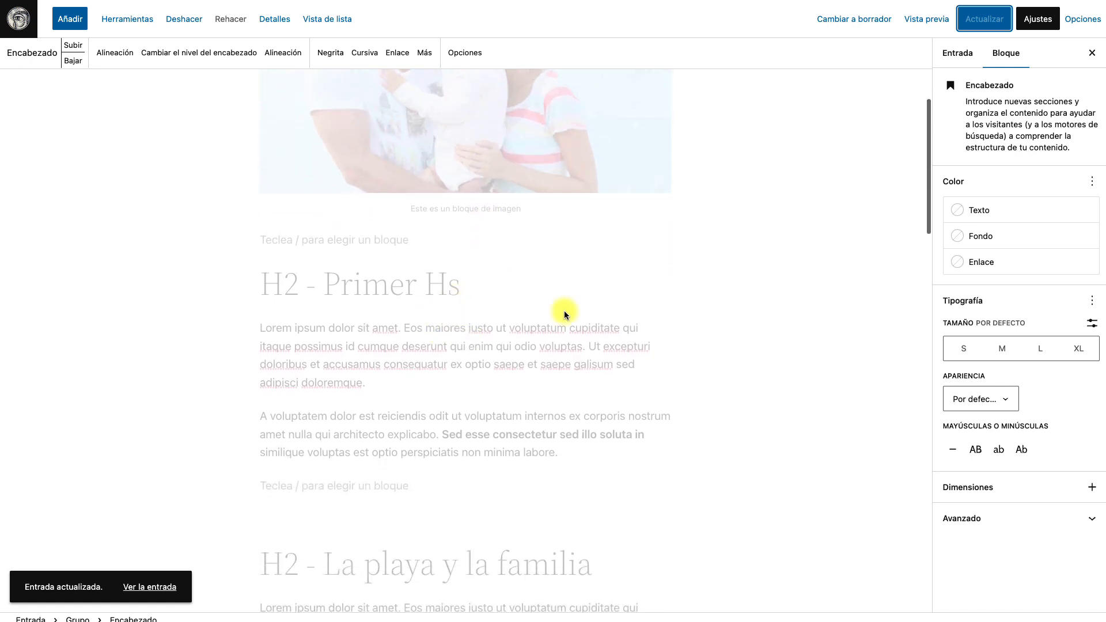
{"action": "scroll", "coordinate": [566, 313], "scroll_direction": "up", "scroll_amount": 5}
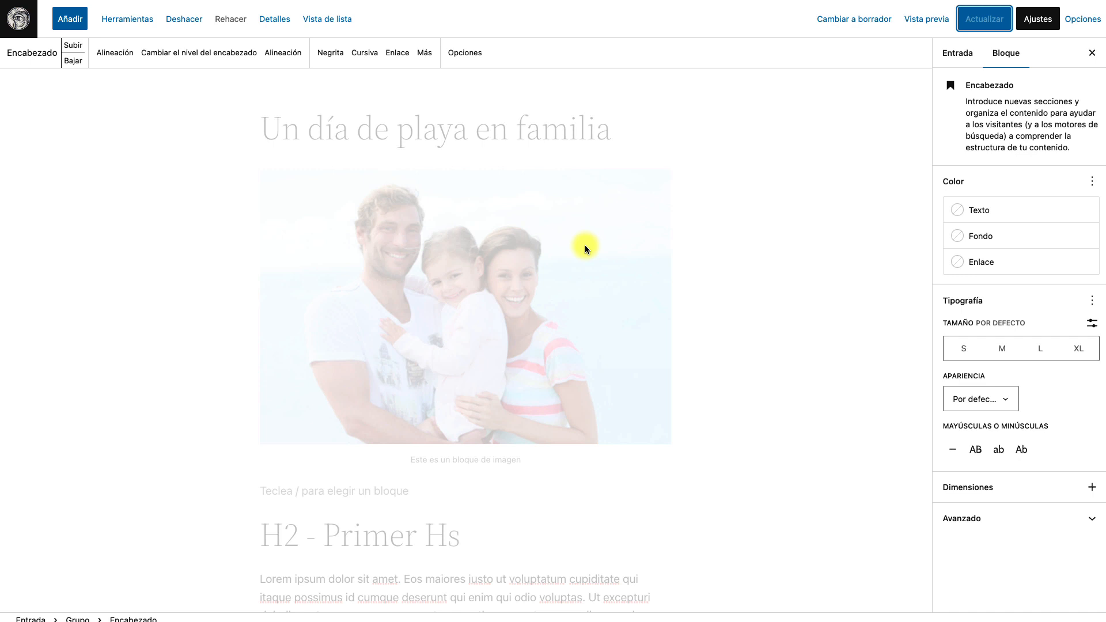
{"action": "left_click", "coordinate": [292, 15]}
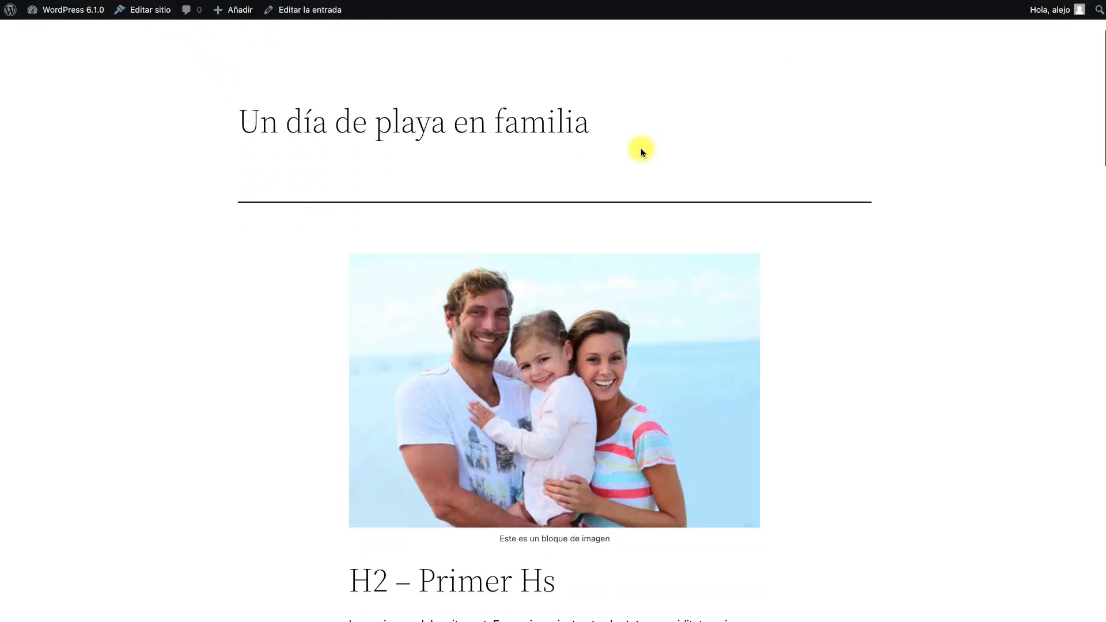
{"action": "scroll", "coordinate": [591, 291], "scroll_direction": "down", "scroll_amount": 3}
{"action": "scroll", "coordinate": [591, 291], "scroll_direction": "down", "scroll_amount": 10}
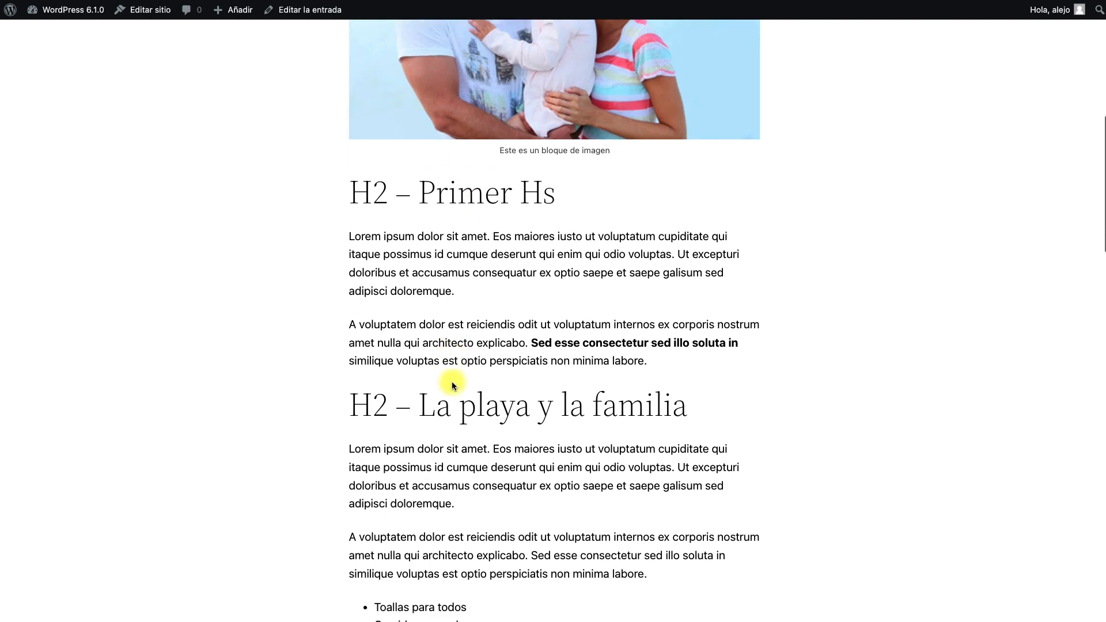
{"action": "scroll", "coordinate": [497, 264], "scroll_direction": "down", "scroll_amount": 6}
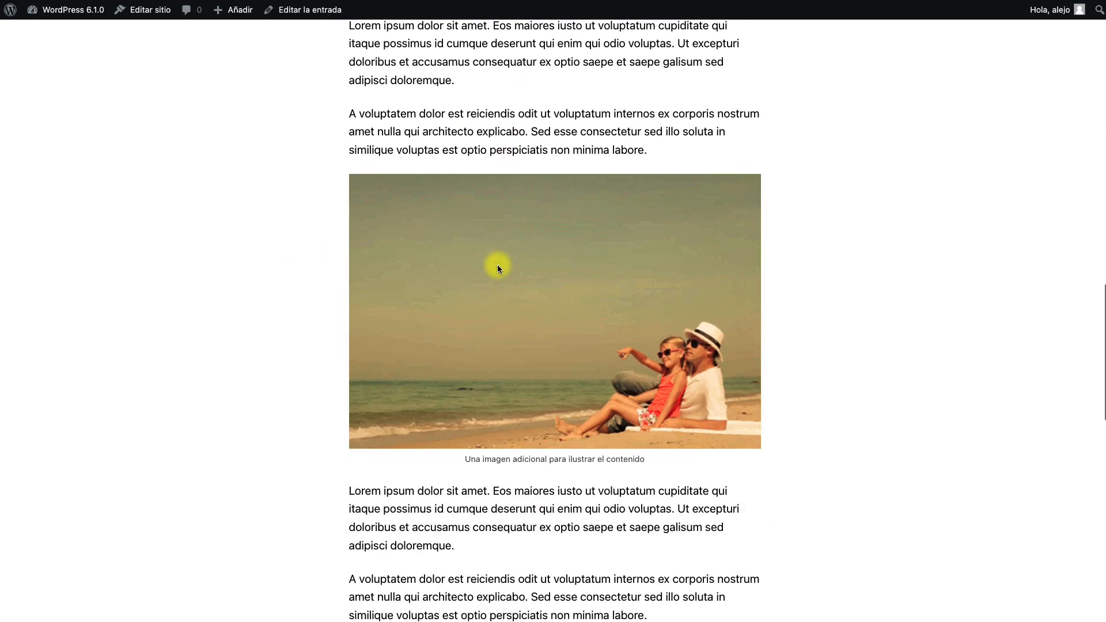
{"action": "scroll", "coordinate": [497, 263], "scroll_direction": "down", "scroll_amount": 8}
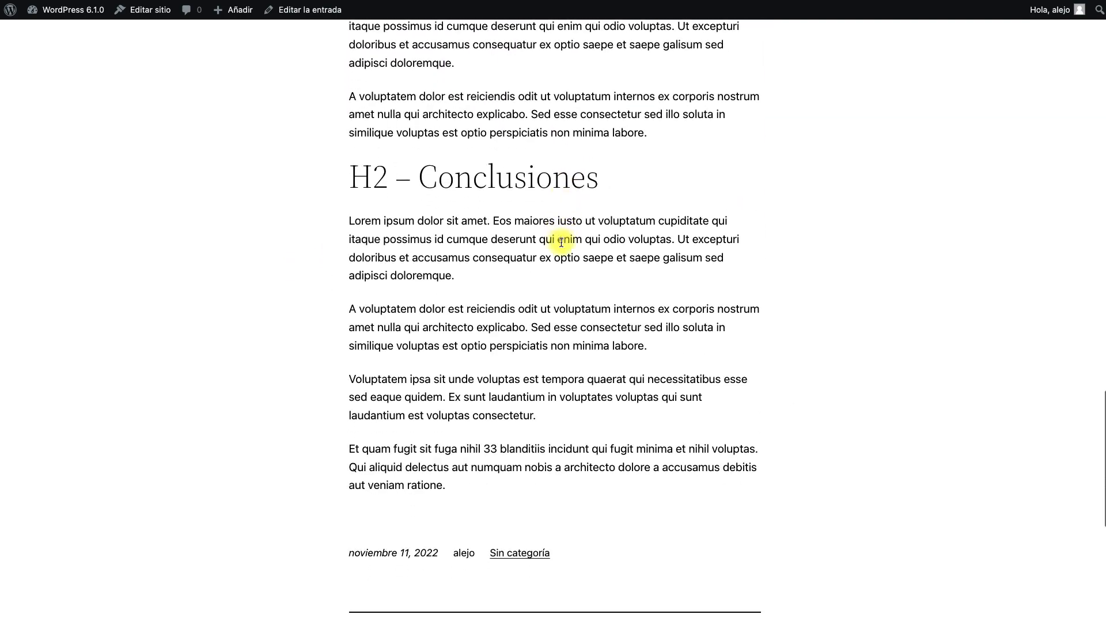
{"action": "scroll", "coordinate": [539, 252], "scroll_direction": "down", "scroll_amount": 3}
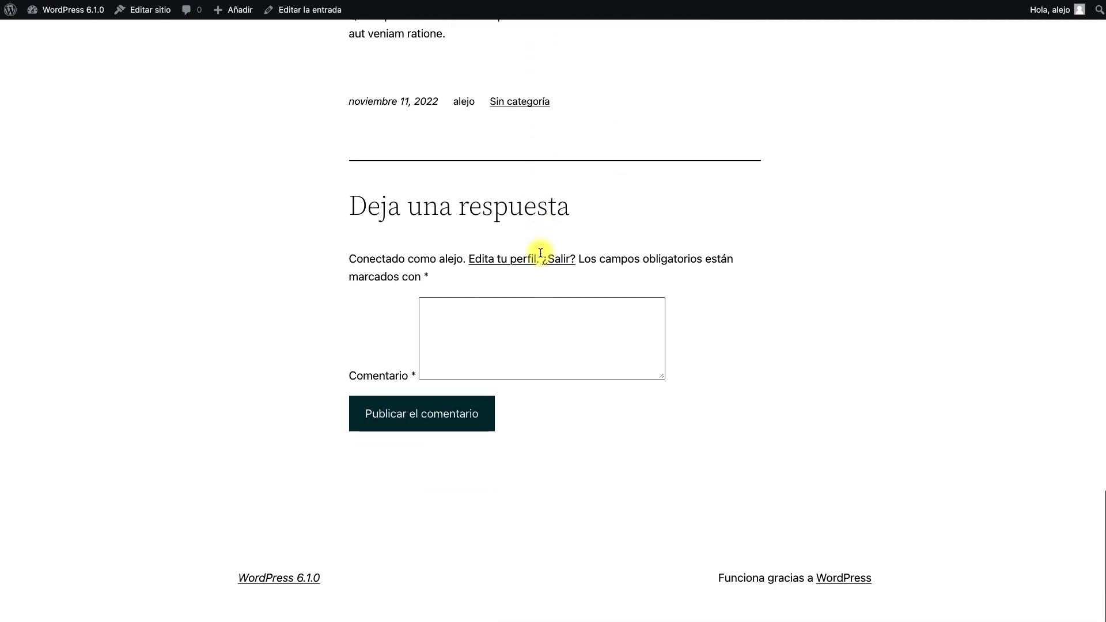
{"action": "scroll", "coordinate": [553, 252], "scroll_direction": "up", "scroll_amount": 15}
{"action": "scroll", "coordinate": [554, 251], "scroll_direction": "up", "scroll_amount": 20}
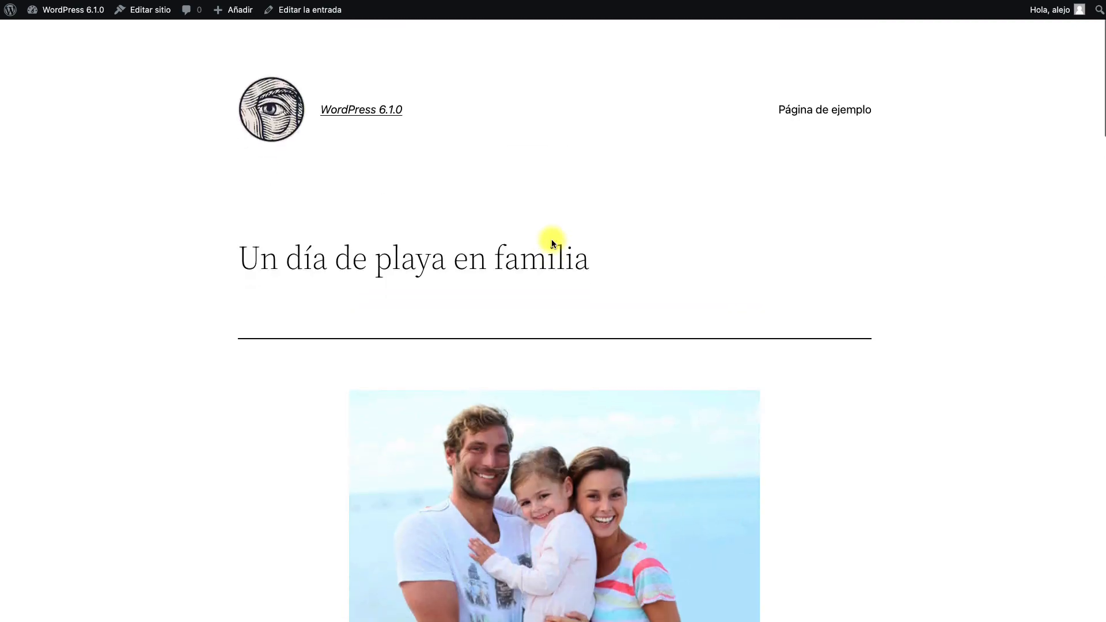
Examine the published post's images, headings, bolded sentence and customized list in its individual sections
{"action": "scroll", "coordinate": [548, 226], "scroll_direction": "down", "scroll_amount": 2}
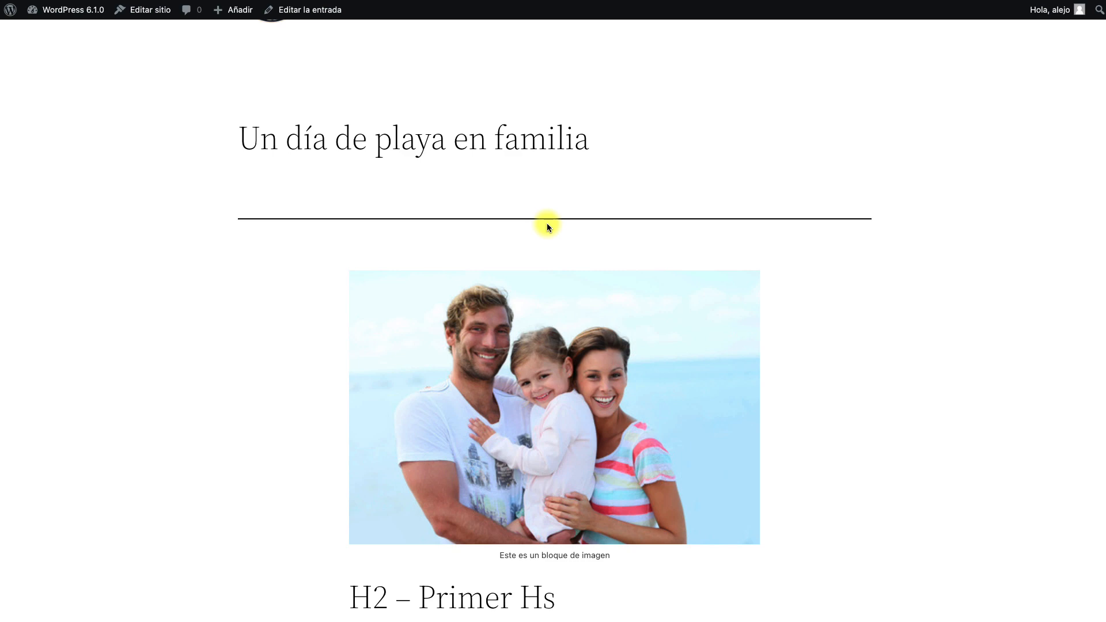
{"action": "scroll", "coordinate": [547, 225], "scroll_direction": "down", "scroll_amount": 5}
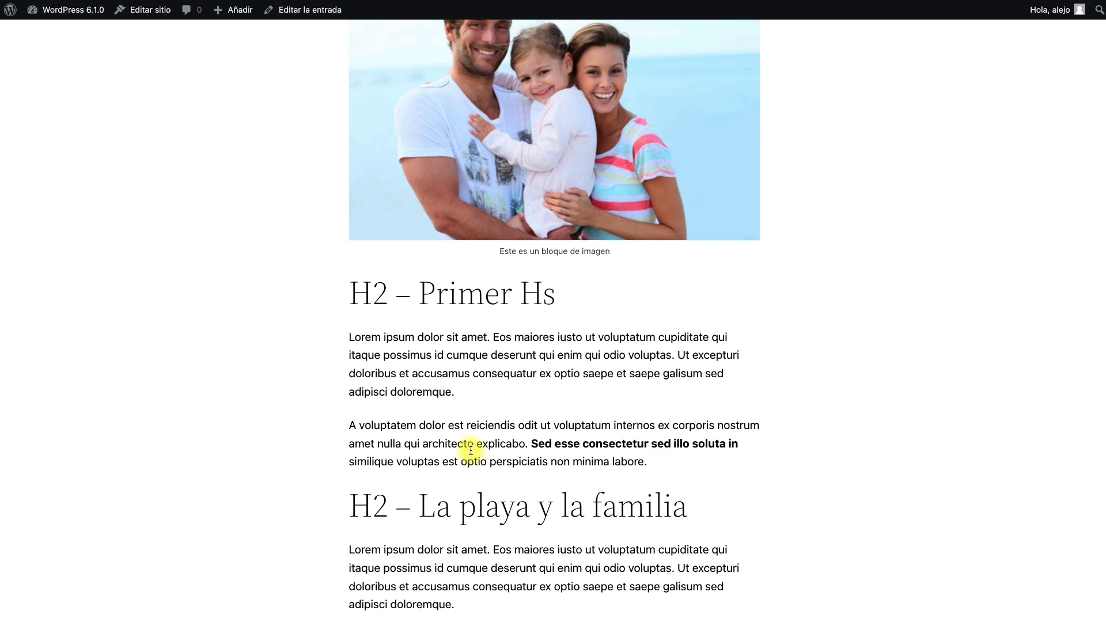
{"action": "scroll", "coordinate": [461, 437], "scroll_direction": "down", "scroll_amount": 2}
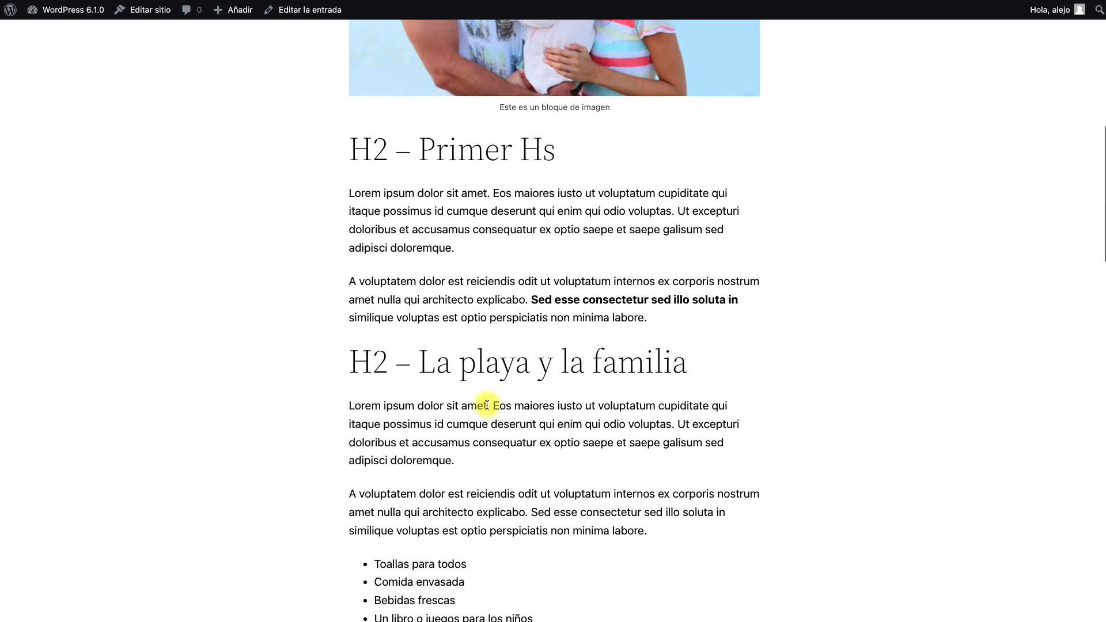
{"action": "scroll", "coordinate": [490, 412], "scroll_direction": "up", "scroll_amount": 5}
{"action": "scroll", "coordinate": [485, 407], "scroll_direction": "up", "scroll_amount": 1}
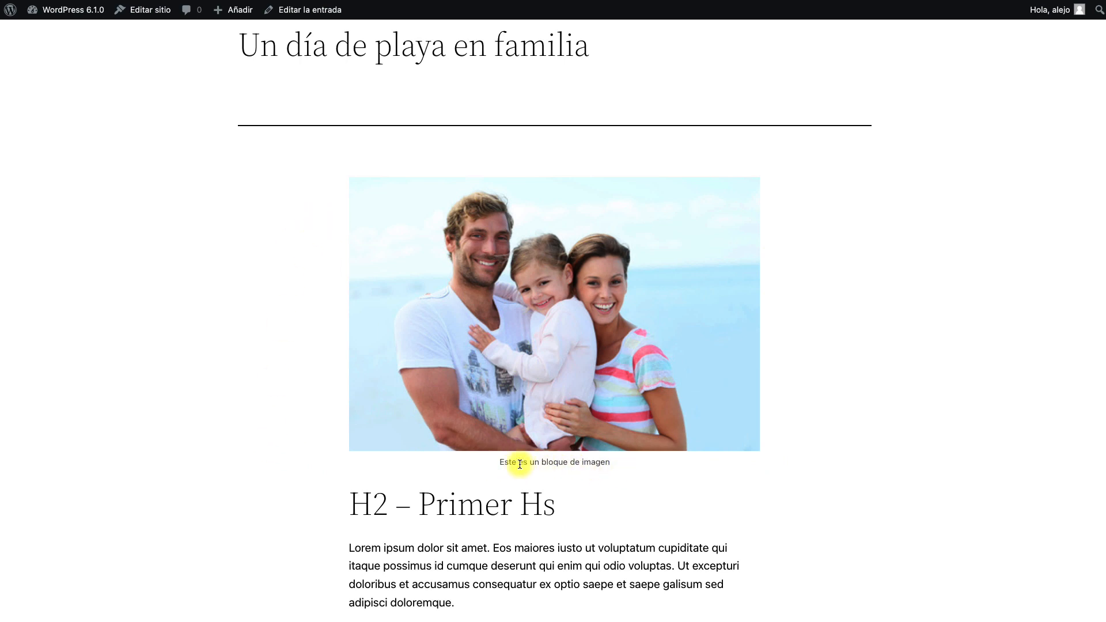
{"action": "scroll", "coordinate": [541, 474], "scroll_direction": "down", "scroll_amount": 2}
{"action": "scroll", "coordinate": [555, 419], "scroll_direction": "up", "scroll_amount": 1}
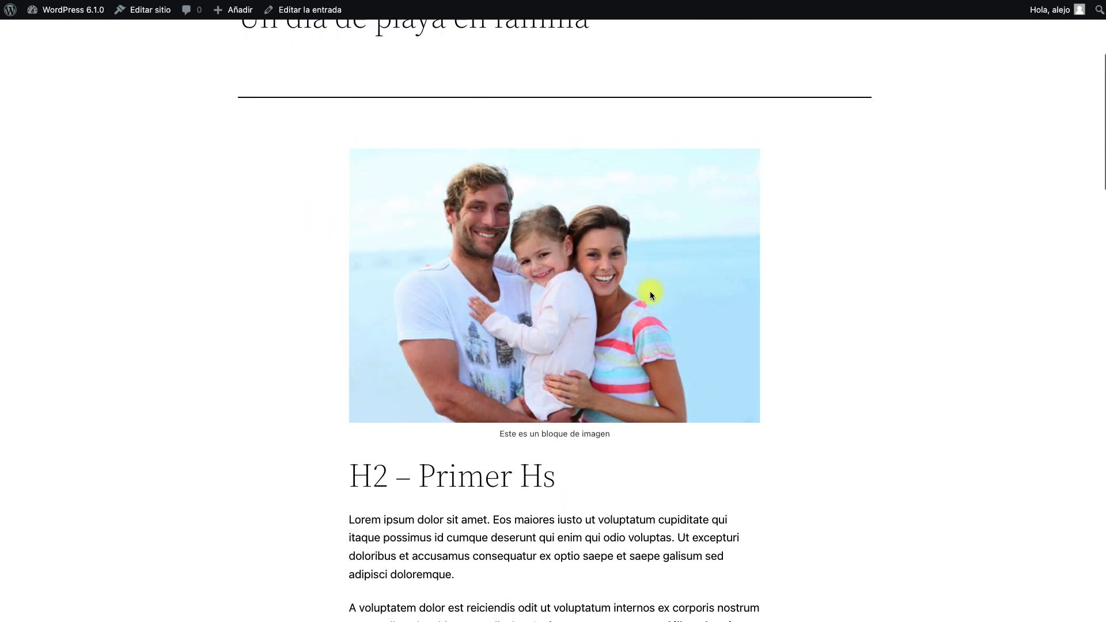
{"action": "scroll", "coordinate": [596, 416], "scroll_direction": "down", "scroll_amount": 10}
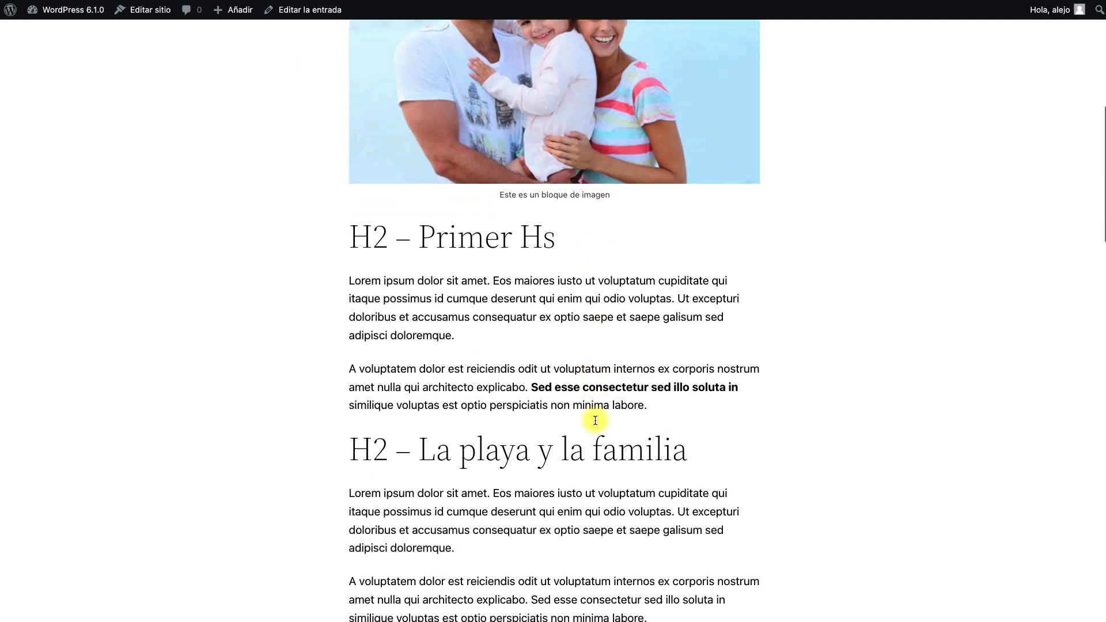
{"action": "scroll", "coordinate": [591, 422], "scroll_direction": "down", "scroll_amount": 4}
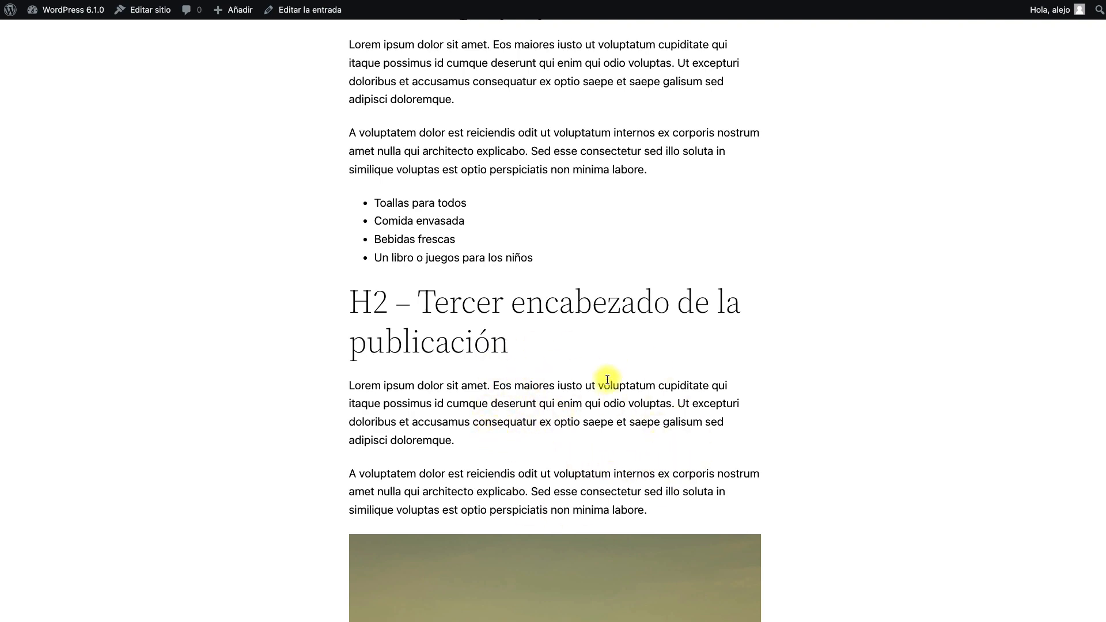
{"action": "scroll", "coordinate": [588, 415], "scroll_direction": "down", "scroll_amount": 8}
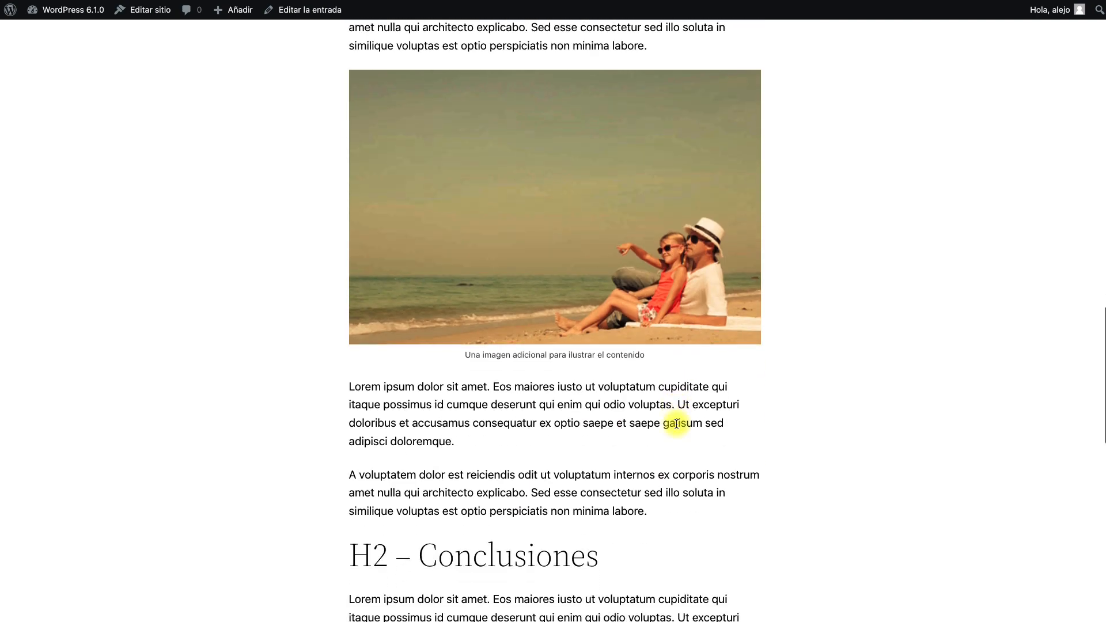
{"action": "scroll", "coordinate": [610, 423], "scroll_direction": "down", "scroll_amount": 7}
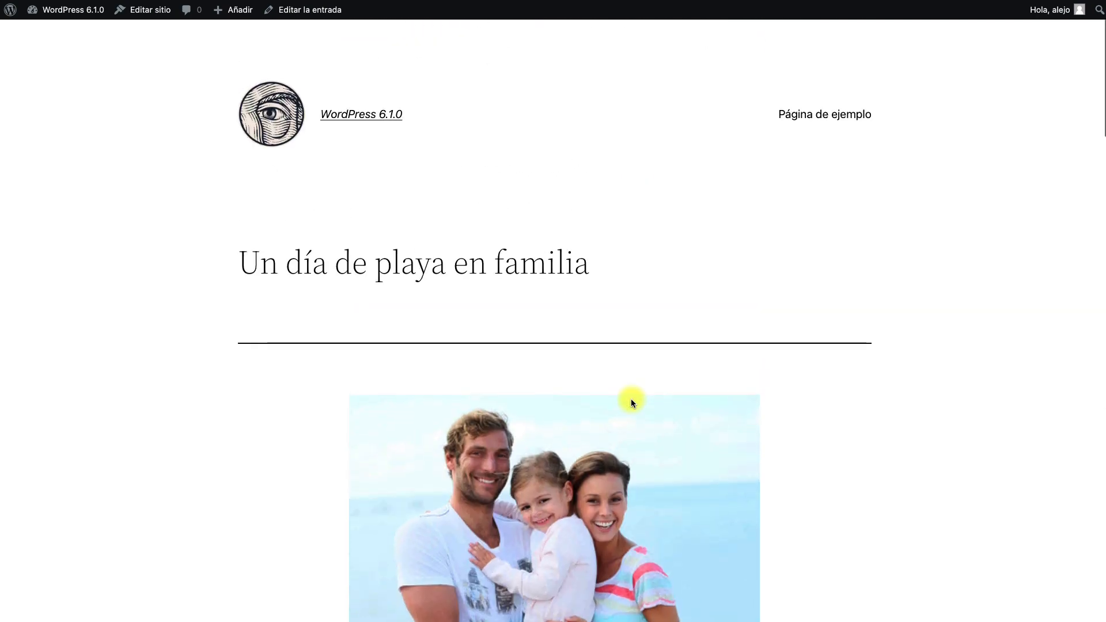
{"action": "scroll", "coordinate": [606, 375], "scroll_direction": "down", "scroll_amount": 4}
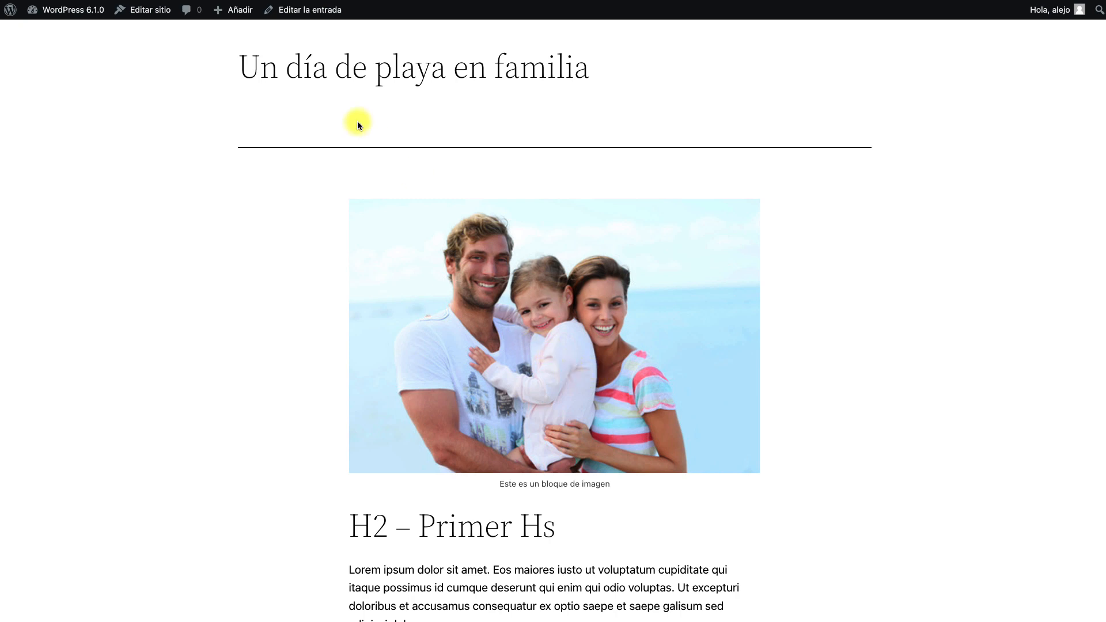
Return to editing the beach post and review its blocks from the family image to the third H2 heading
{"action": "left_click", "coordinate": [262, 10]}
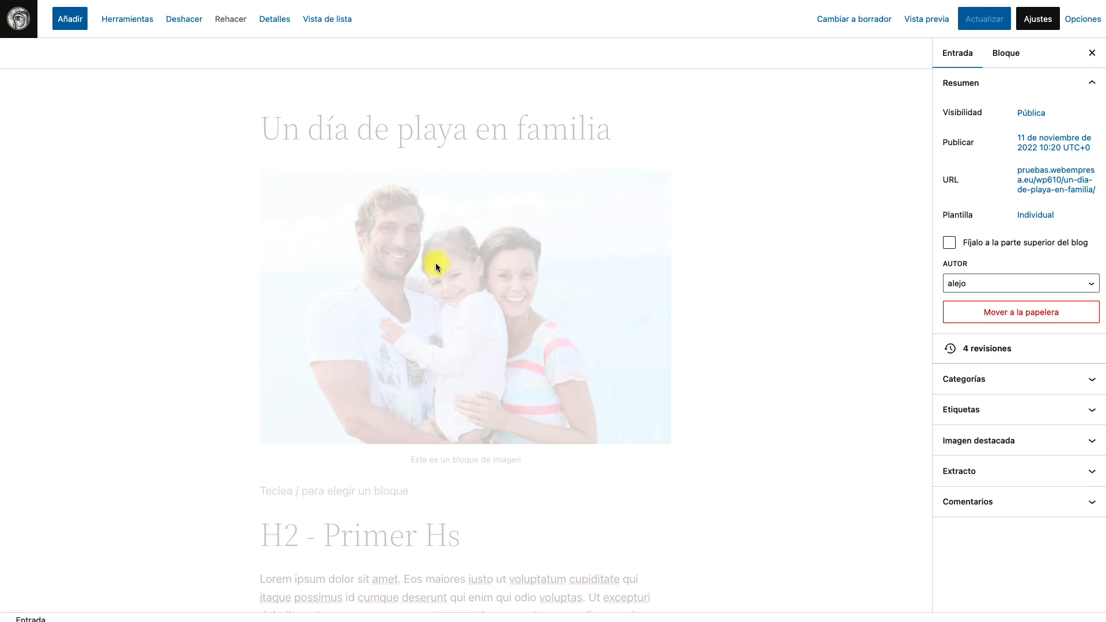
{"action": "scroll", "coordinate": [458, 222], "scroll_direction": "down", "scroll_amount": 6}
{"action": "scroll", "coordinate": [488, 334], "scroll_direction": "up", "scroll_amount": 3}
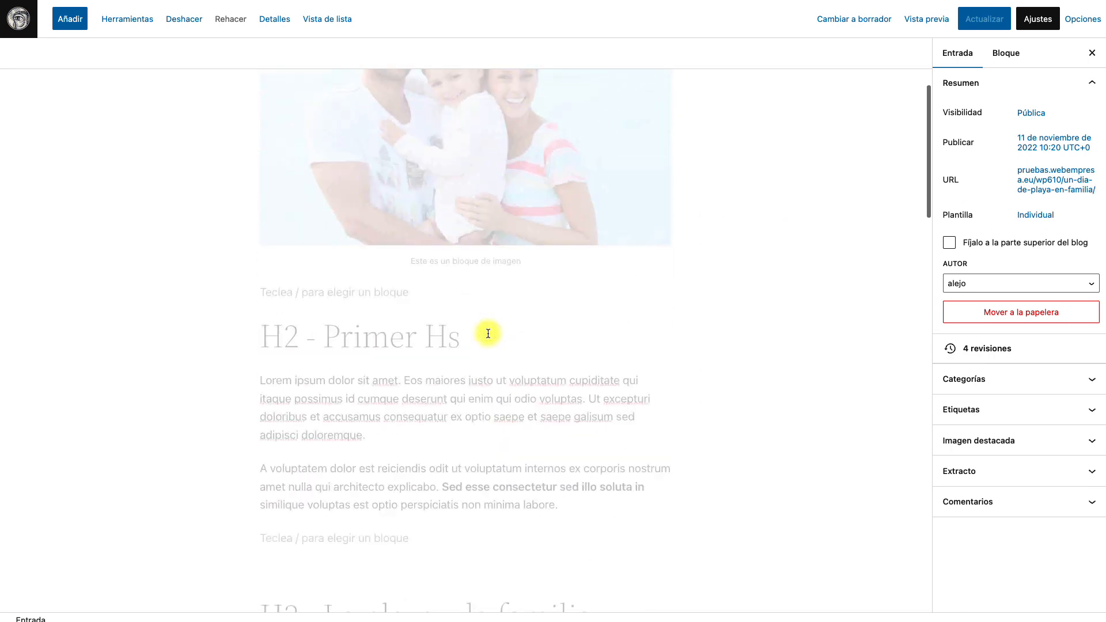
{"action": "scroll", "coordinate": [488, 334], "scroll_direction": "up", "scroll_amount": 2}
{"action": "scroll", "coordinate": [487, 334], "scroll_direction": "down", "scroll_amount": 5}
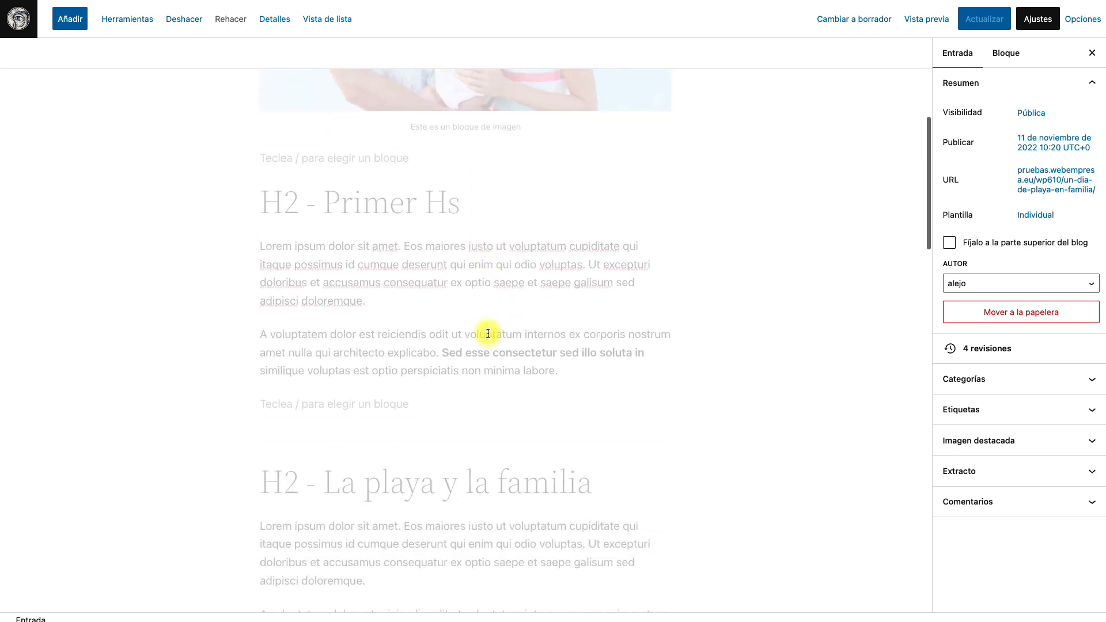
{"action": "scroll", "coordinate": [488, 334], "scroll_direction": "down", "scroll_amount": 7}
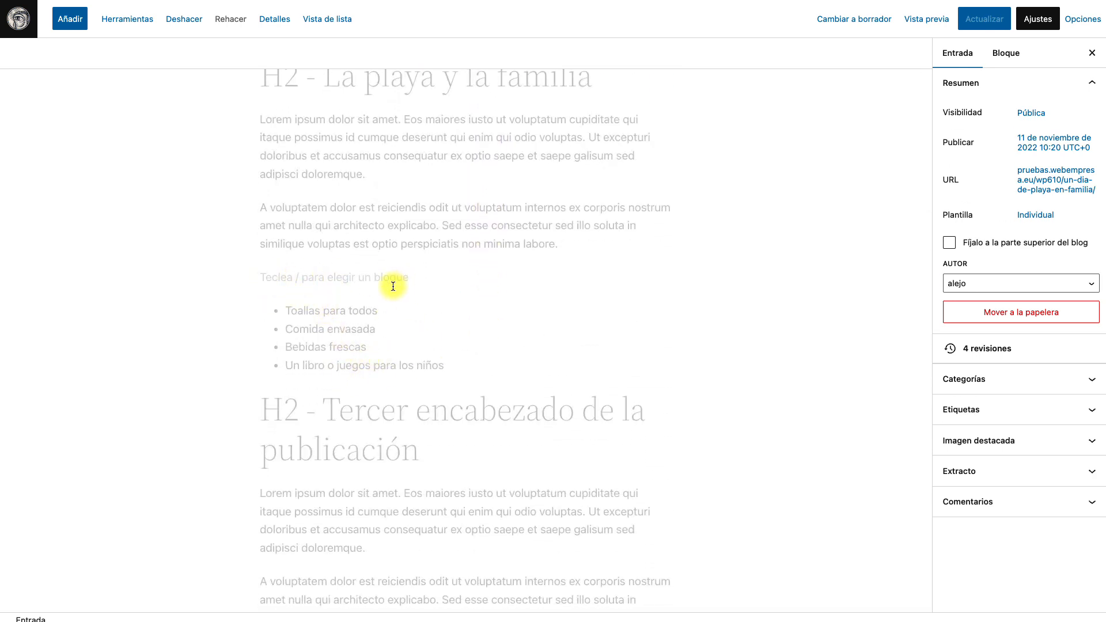
{"action": "mouse_move", "coordinate": [374, 477]}
{"action": "scroll", "coordinate": [485, 447], "scroll_direction": "up", "scroll_amount": 7}
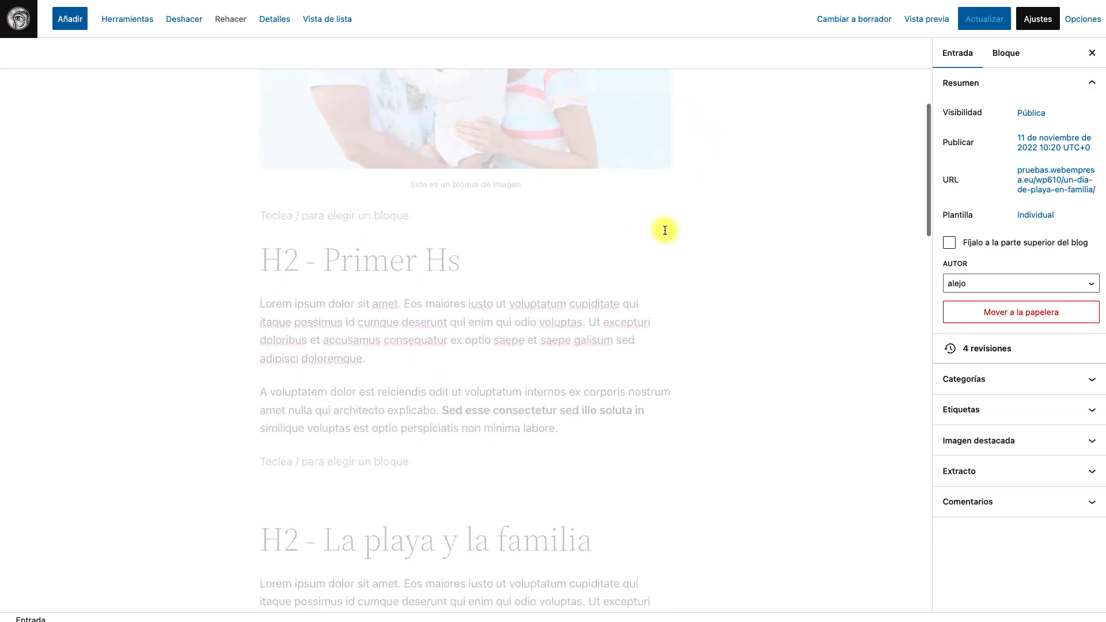
Open the full block library from the end of the beach post and browse the available block categories
{"action": "scroll", "coordinate": [596, 264], "scroll_direction": "down", "scroll_amount": 15}
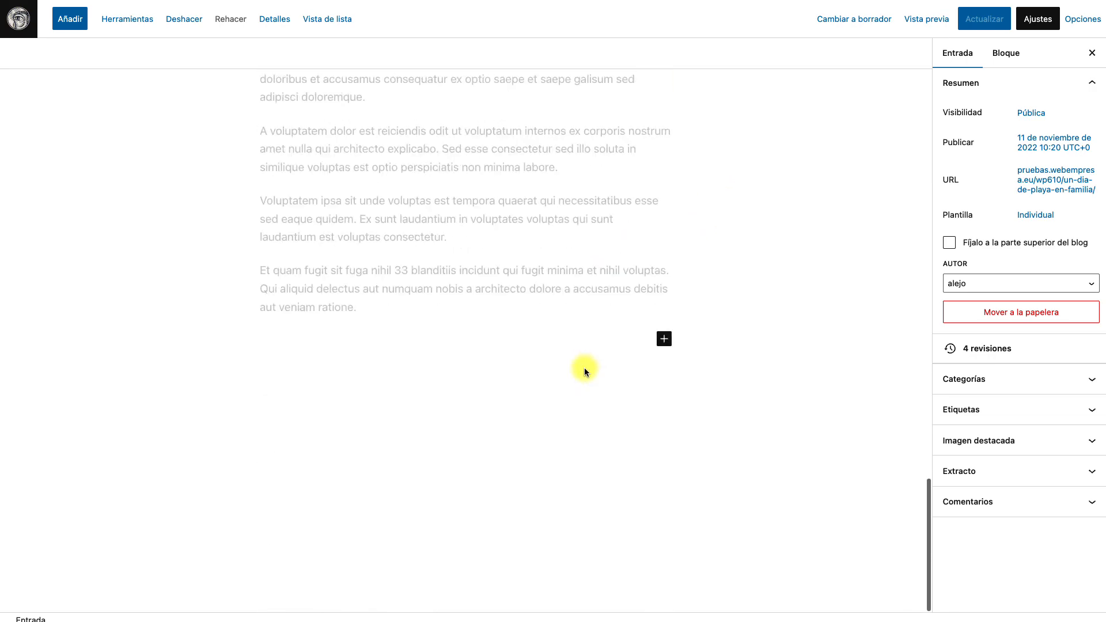
{"action": "left_click", "coordinate": [664, 339]}
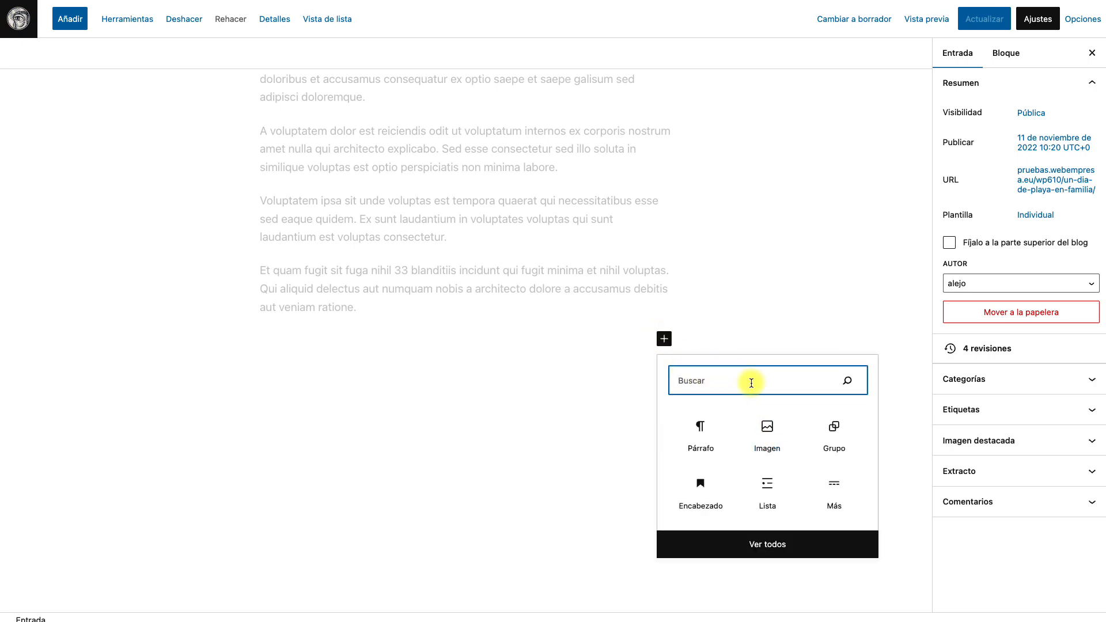
{"action": "left_click", "coordinate": [767, 544]}
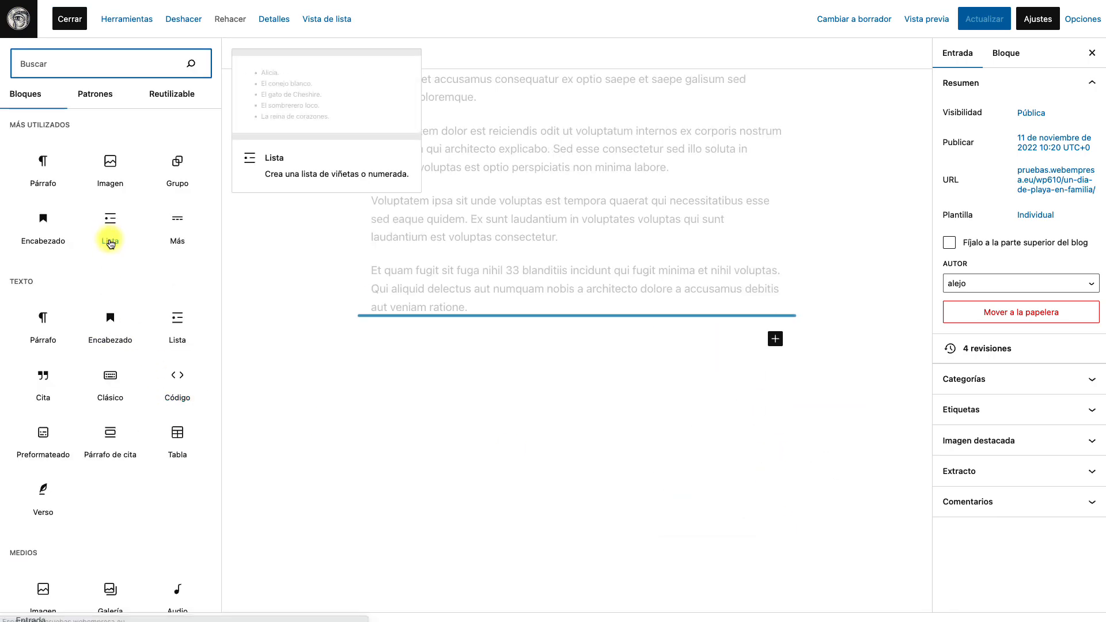
{"action": "scroll", "coordinate": [110, 259], "scroll_direction": "down", "scroll_amount": 5}
{"action": "scroll", "coordinate": [110, 265], "scroll_direction": "down", "scroll_amount": 15}
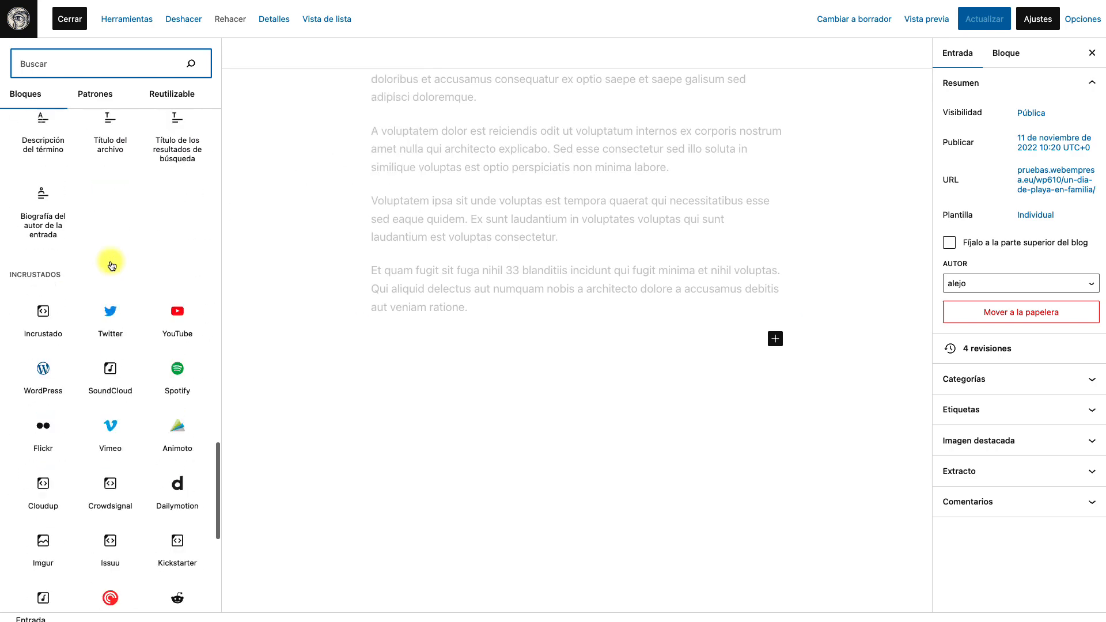
{"action": "scroll", "coordinate": [111, 264], "scroll_direction": "up", "scroll_amount": 20}
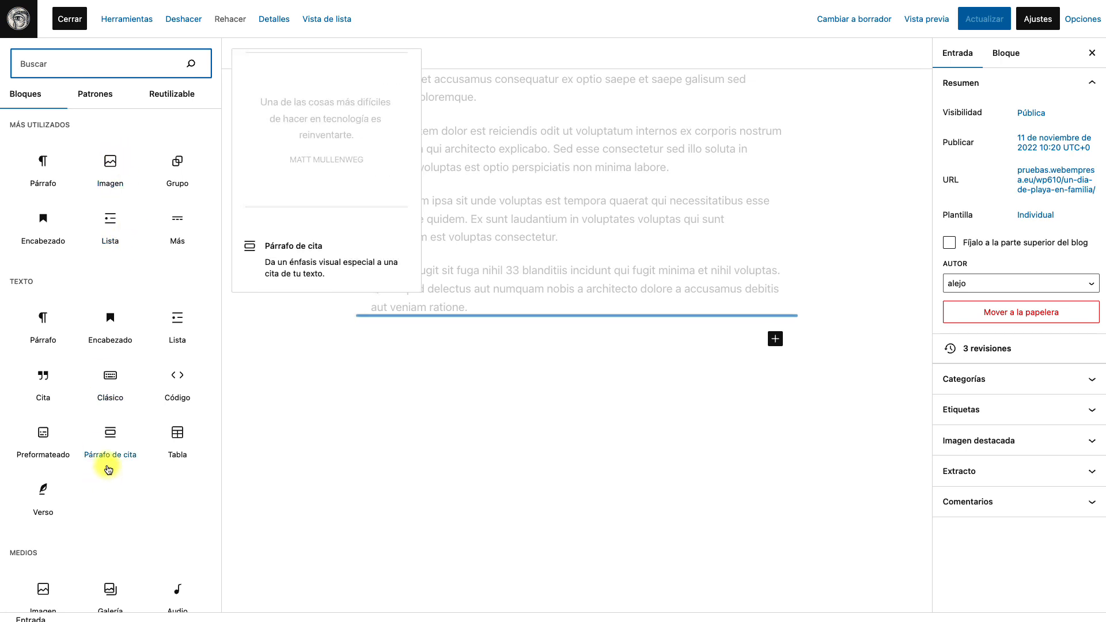
{"action": "scroll", "coordinate": [128, 346], "scroll_direction": "down", "scroll_amount": 1}
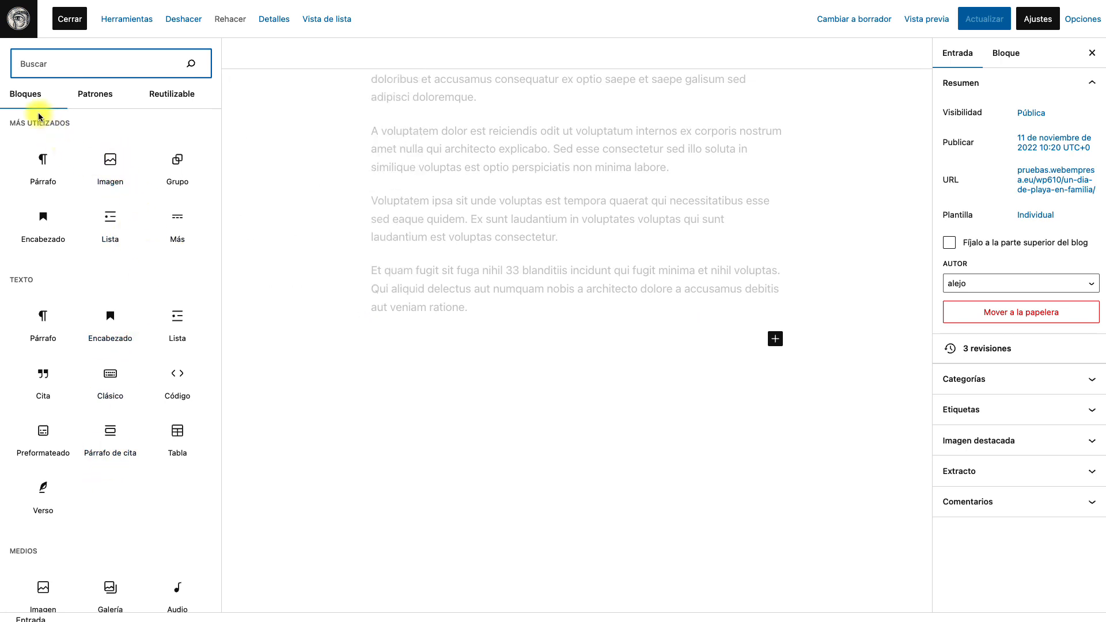
Browse the featured block patterns available for the post
{"action": "left_click", "coordinate": [108, 99]}
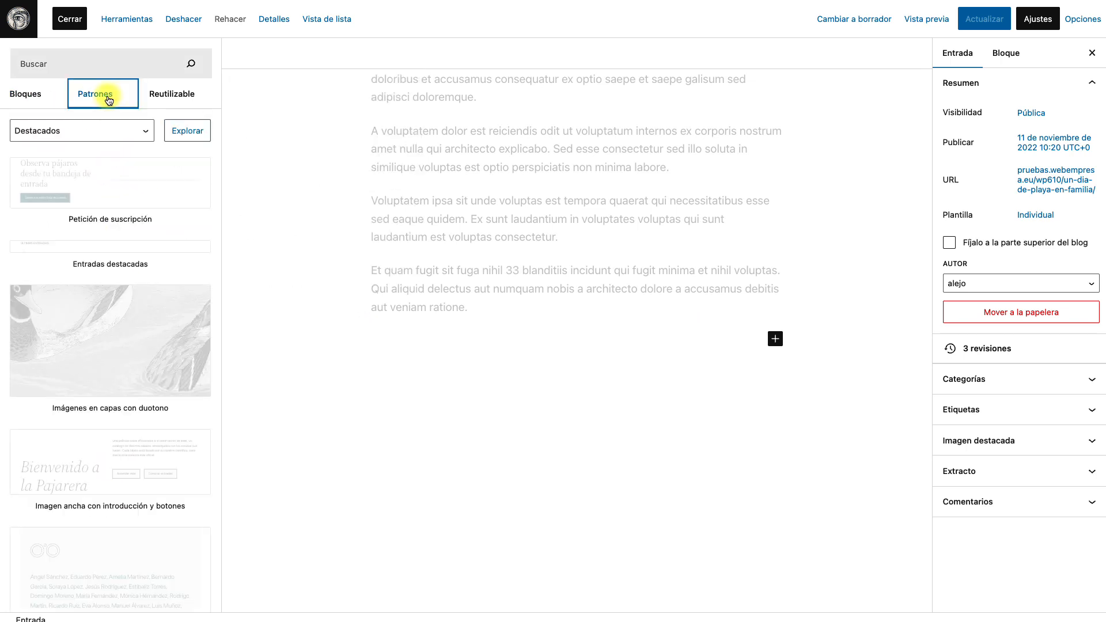
{"action": "scroll", "coordinate": [87, 468], "scroll_direction": "down", "scroll_amount": 12}
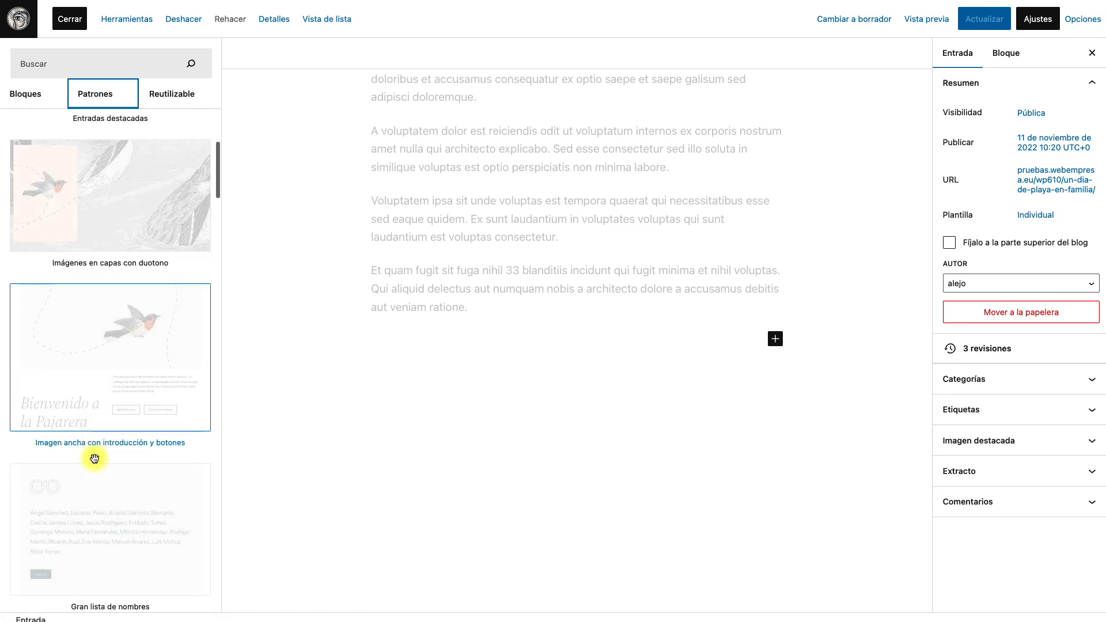
{"action": "scroll", "coordinate": [94, 458], "scroll_direction": "up", "scroll_amount": 12}
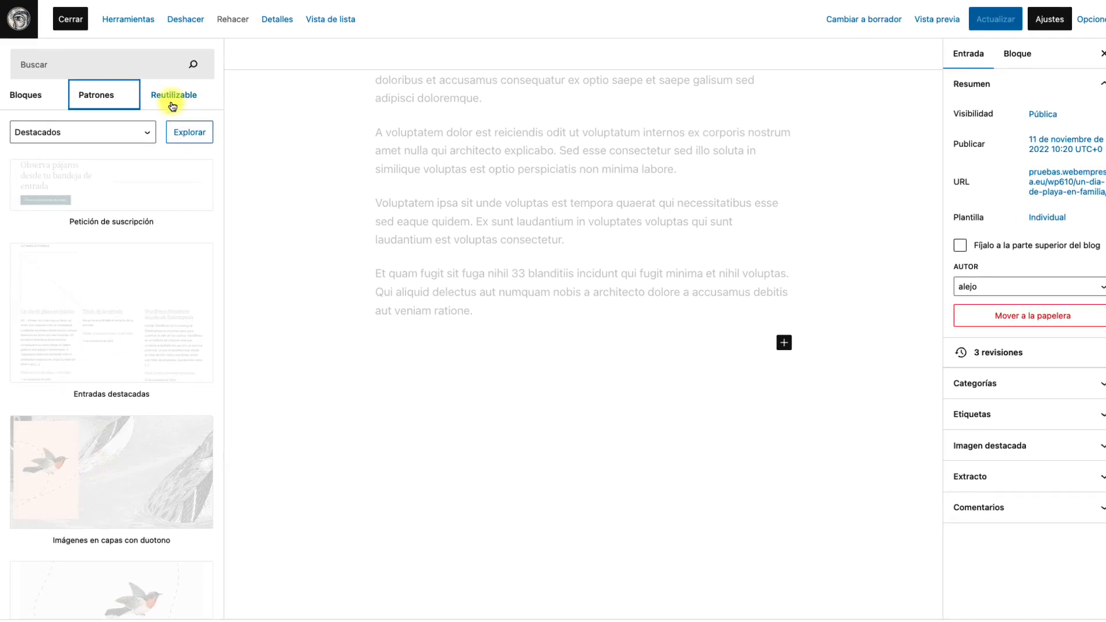
Show the reusable blocks in the block library and open their management page
{"action": "left_click", "coordinate": [169, 98]}
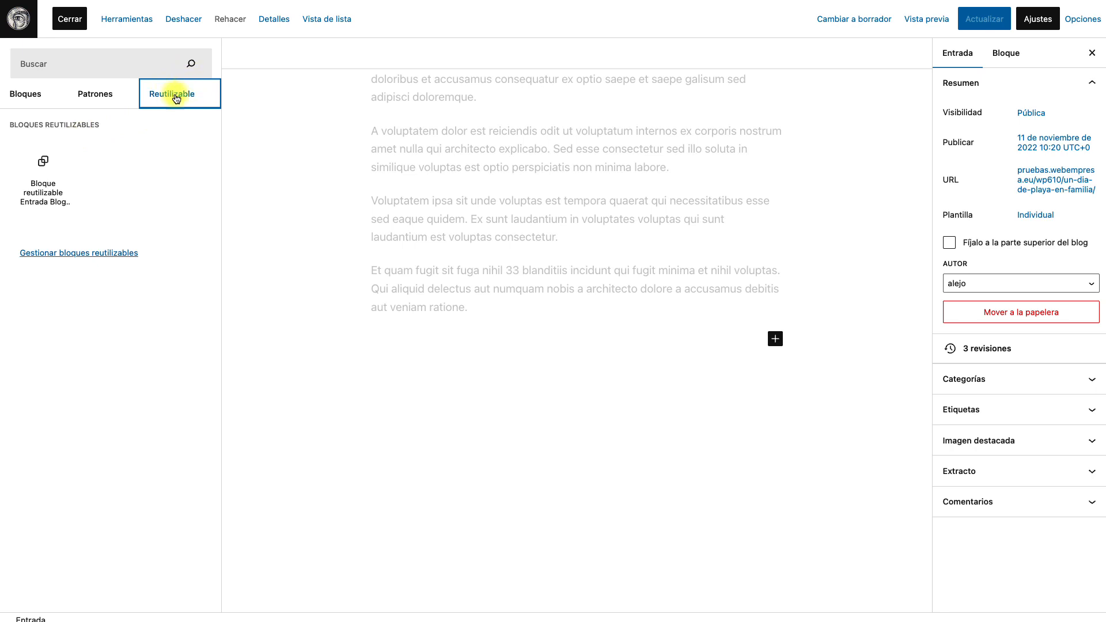
{"action": "left_click", "coordinate": [105, 255]}
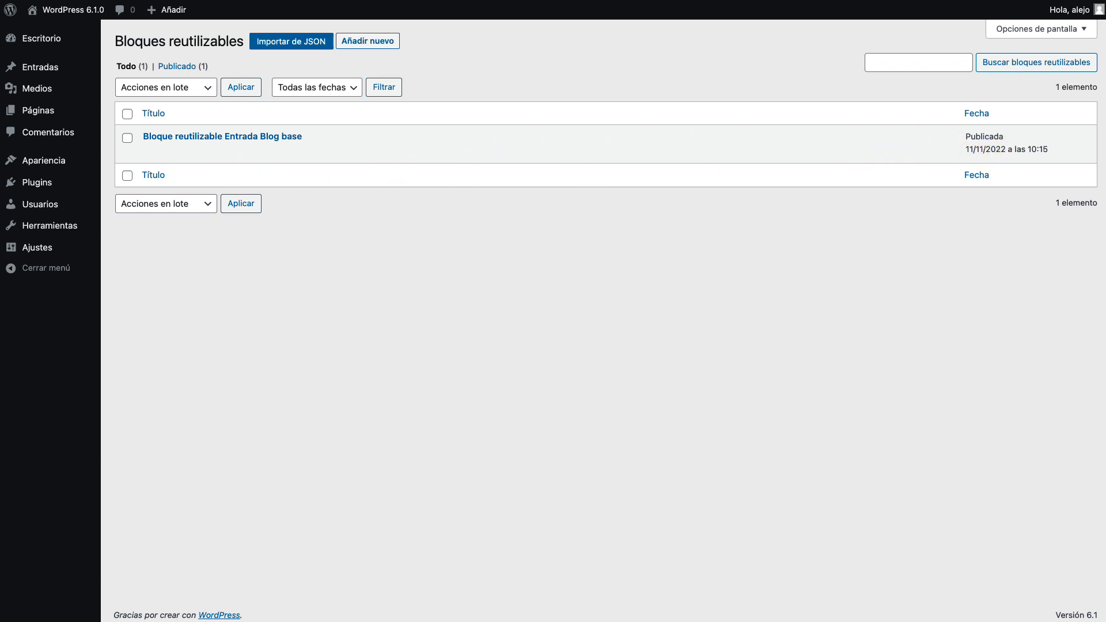
{"action": "mouse_move", "coordinate": [60, 31]}
Export "Bloque reutilizable Entrada Blog base" as JSON, save the file and dismiss the download notice
{"action": "mouse_move", "coordinate": [320, 153]}
{"action": "mouse_move", "coordinate": [266, 153]}
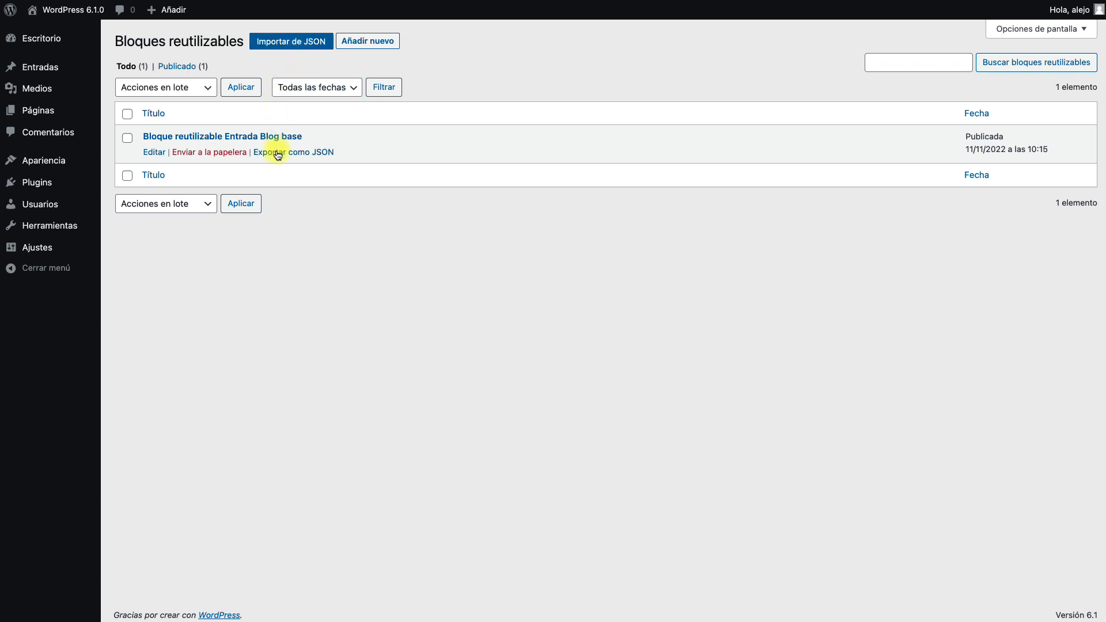
{"action": "left_click", "coordinate": [278, 153]}
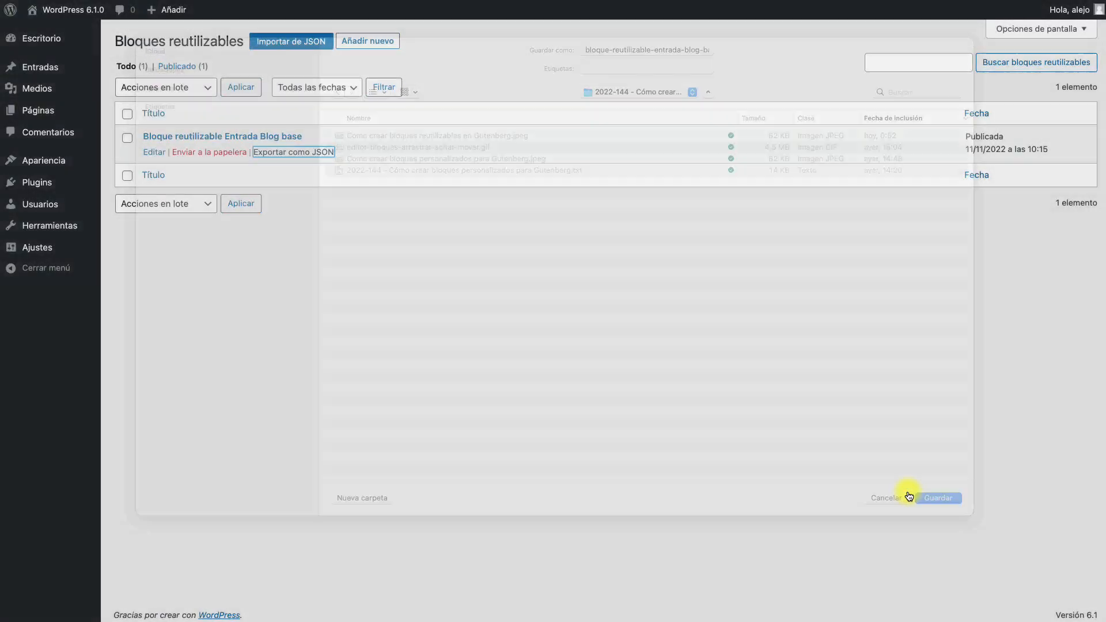
{"action": "left_click", "coordinate": [910, 489]}
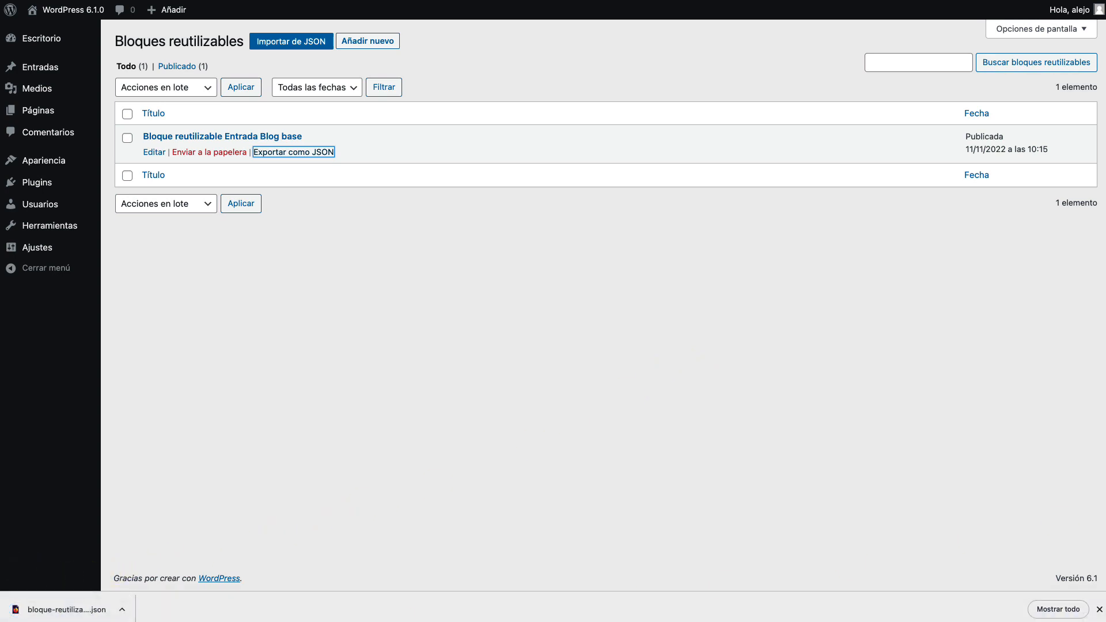
{"action": "left_click", "coordinate": [1099, 610]}
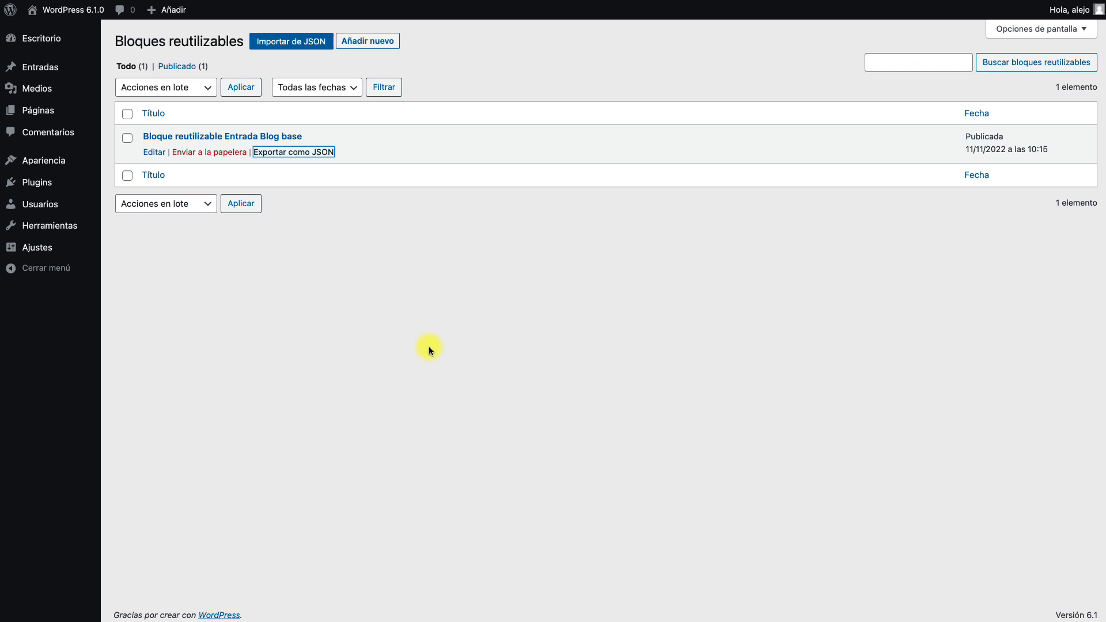
Open the list of all posts from the reusable blocks management page
{"action": "mouse_move", "coordinate": [52, 70]}
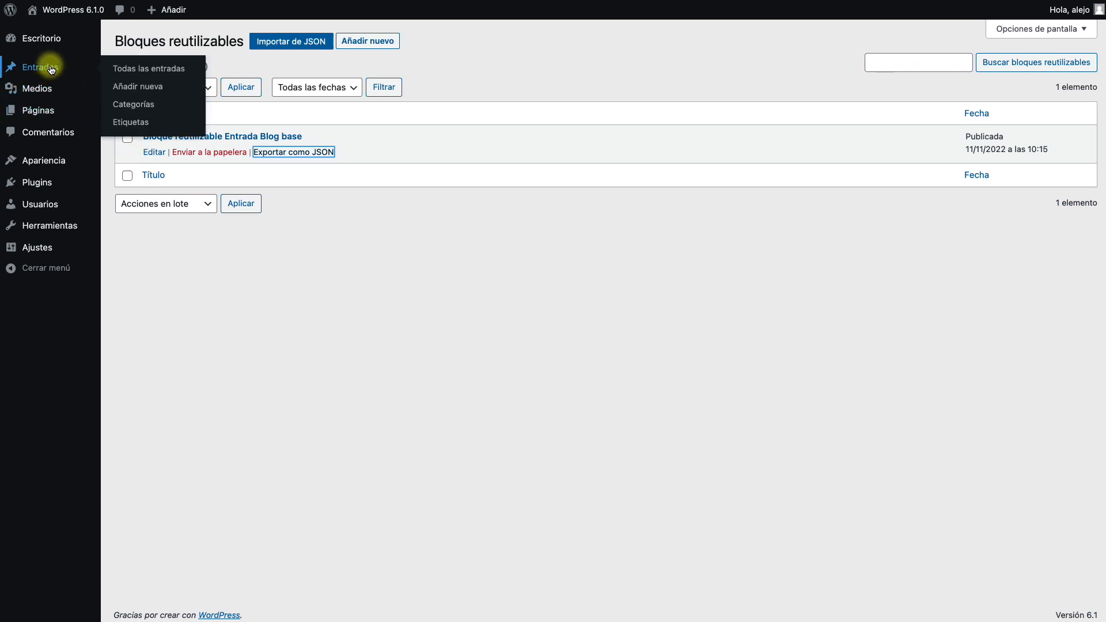
{"action": "left_click", "coordinate": [148, 69]}
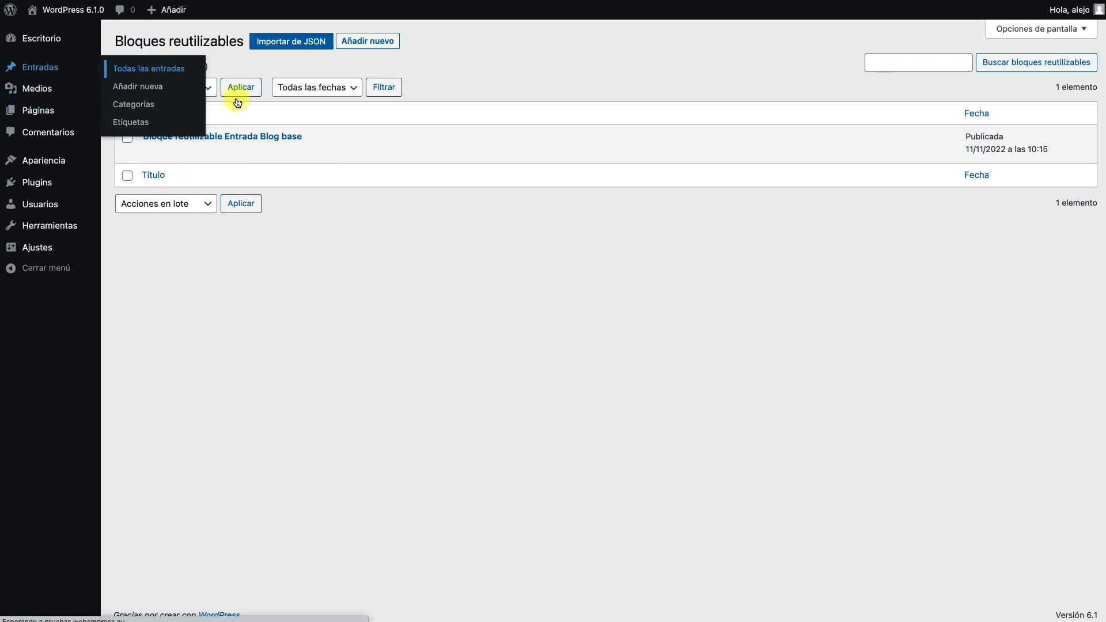